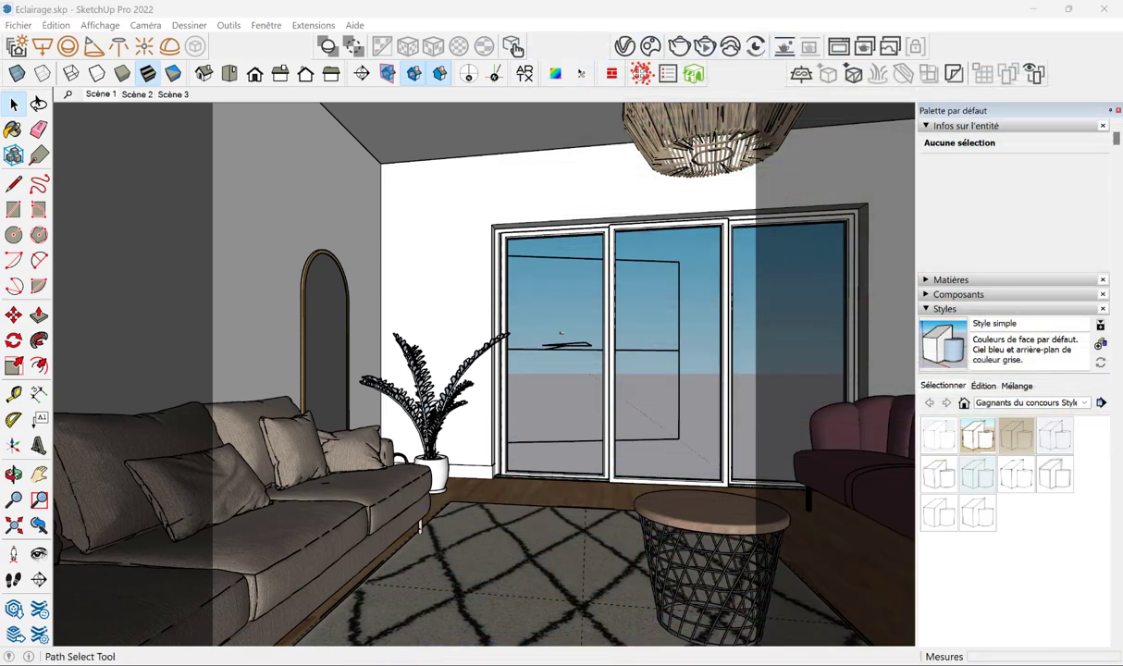
Open the 2000 x 2000 living-room render in the V-Ray Frame Buffer and zoom in and out on it
left_click(838, 48)
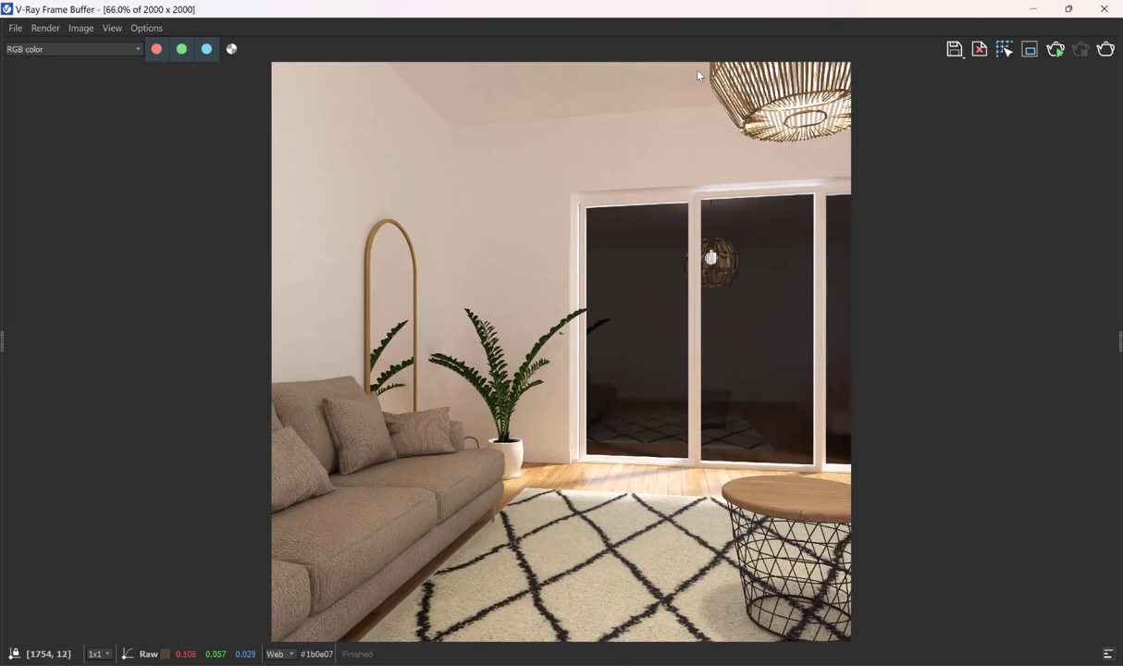
scroll(678, 475, "up", 4)
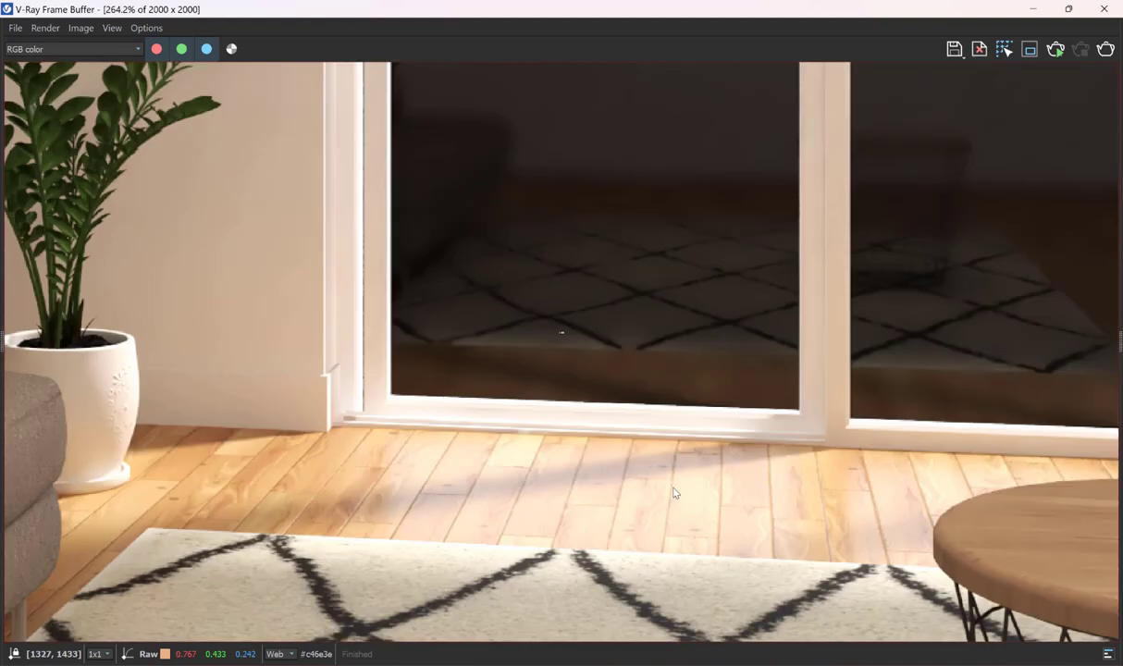
scroll(344, 490, "down", 4)
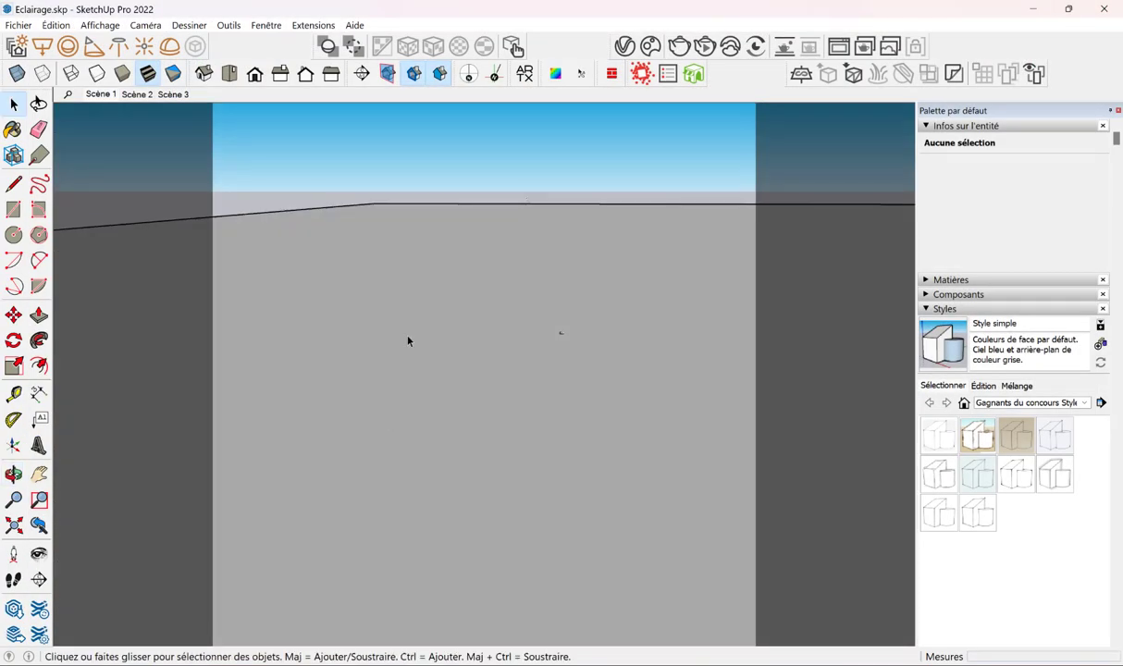
Orbit out to view the house from above and rearrange the toolbar layout
scroll(408, 342, "down", 5)
mouse_move(416, 333)
middle_mouse_down()
mouse_move(466, 371)
mouse_move(640, 368)
mouse_move(476, 375)
mouse_move(518, 352)
middle_mouse_up()
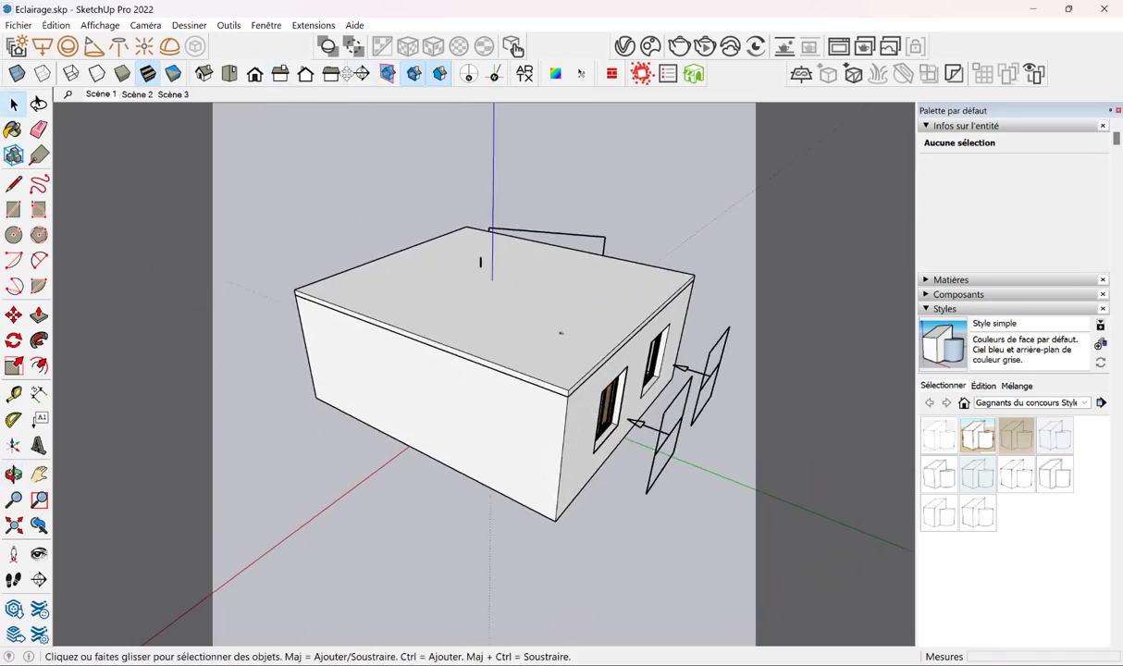
mouse_move(375, 73)
left_mouse_down()
mouse_move(269, 153)
mouse_move(356, 100)
mouse_move(360, 48)
mouse_move(384, 83)
left_mouse_up()
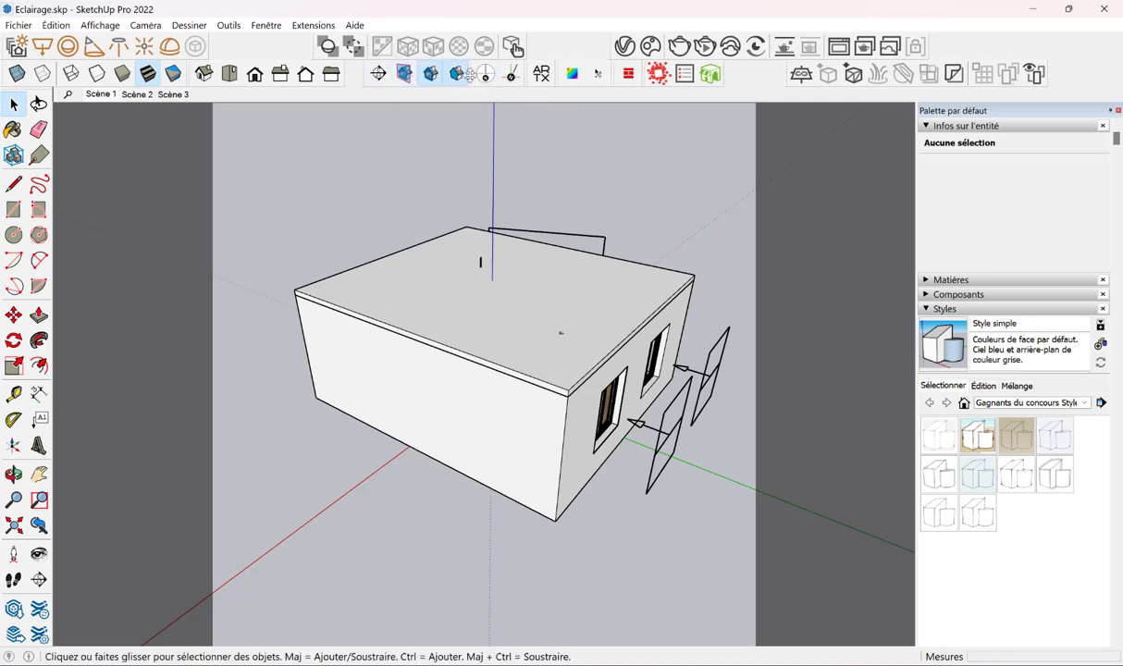
left_click_drag(469, 74, 568, 74)
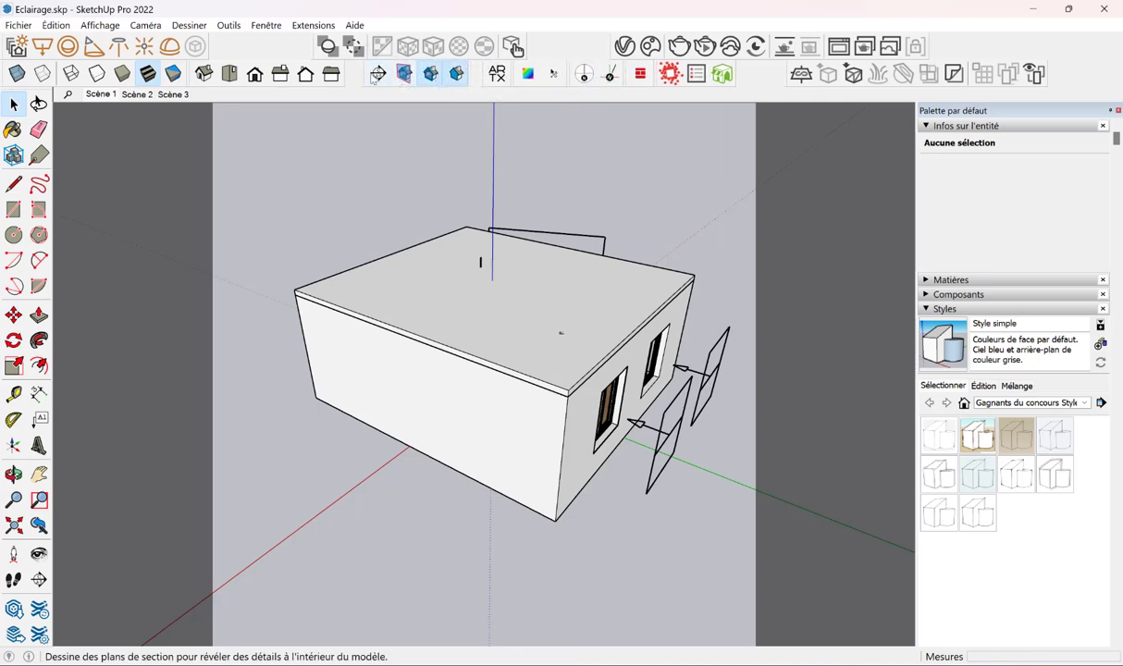
Place section plane 'Section 1' on the roof face, keeping the default name
left_click(229, 25)
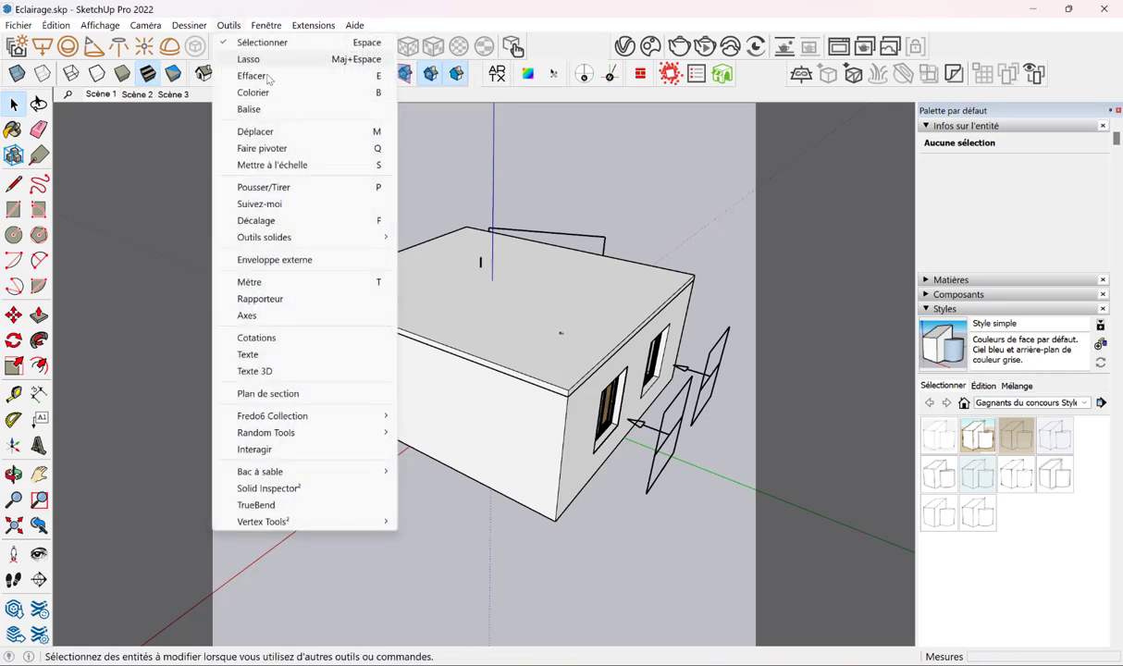
left_click(264, 396)
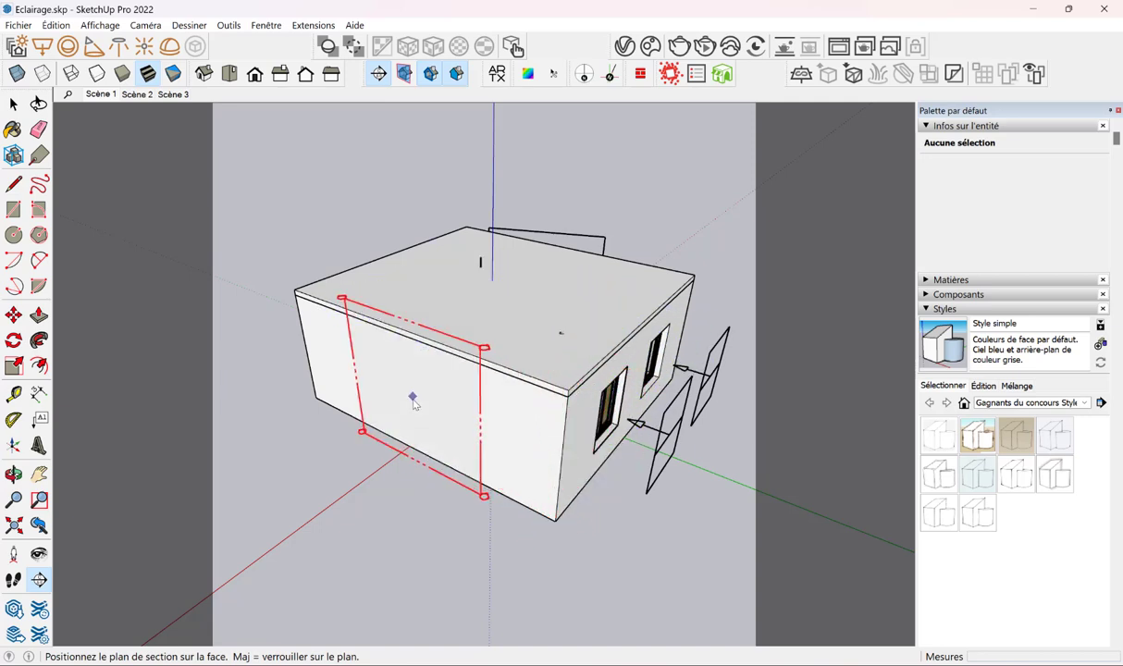
left_click(515, 283)
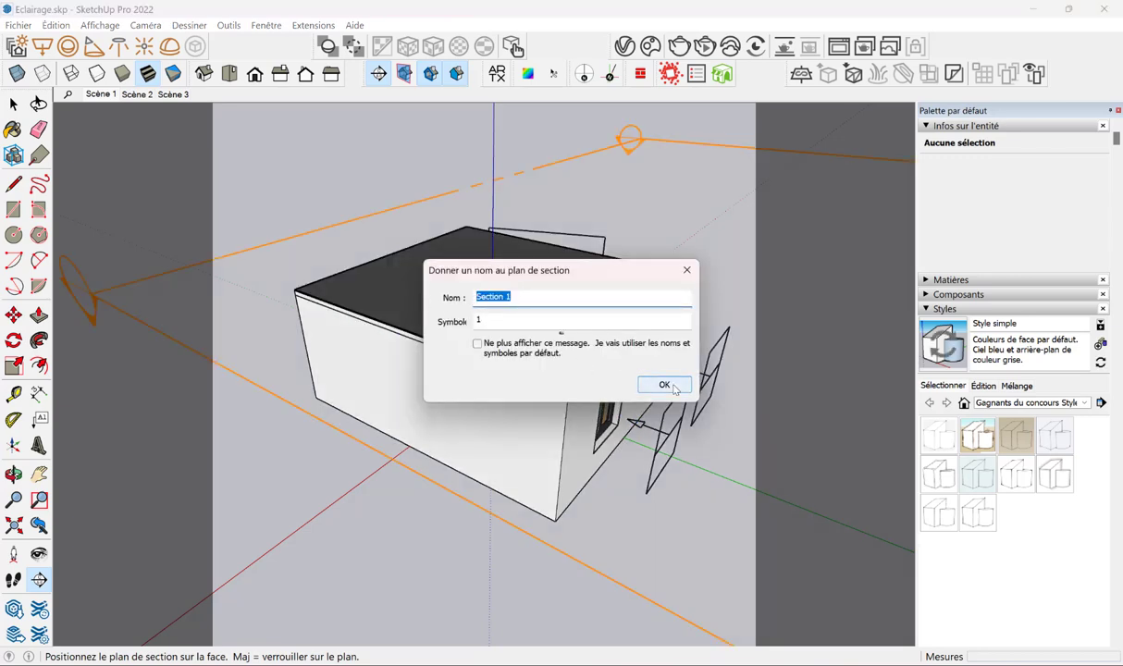
left_click(674, 388)
middle_click_drag(675, 389, 479, 368)
Move the section plane down through the walls to reveal the furnished living room
left_click(173, 312)
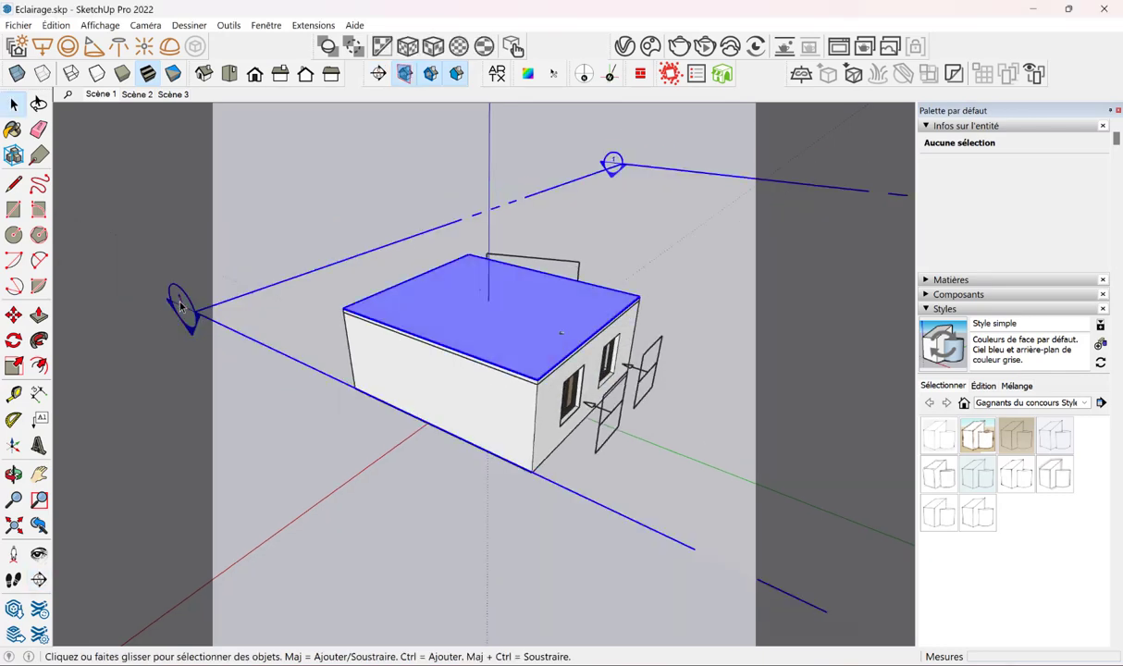
key("m")
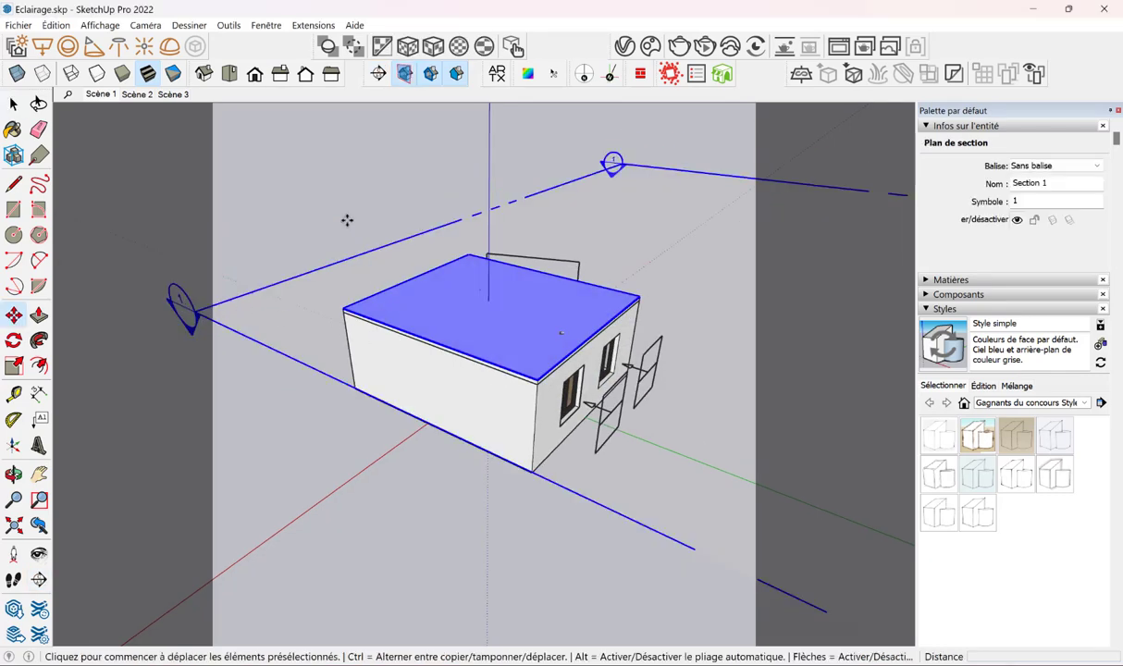
left_click(347, 220)
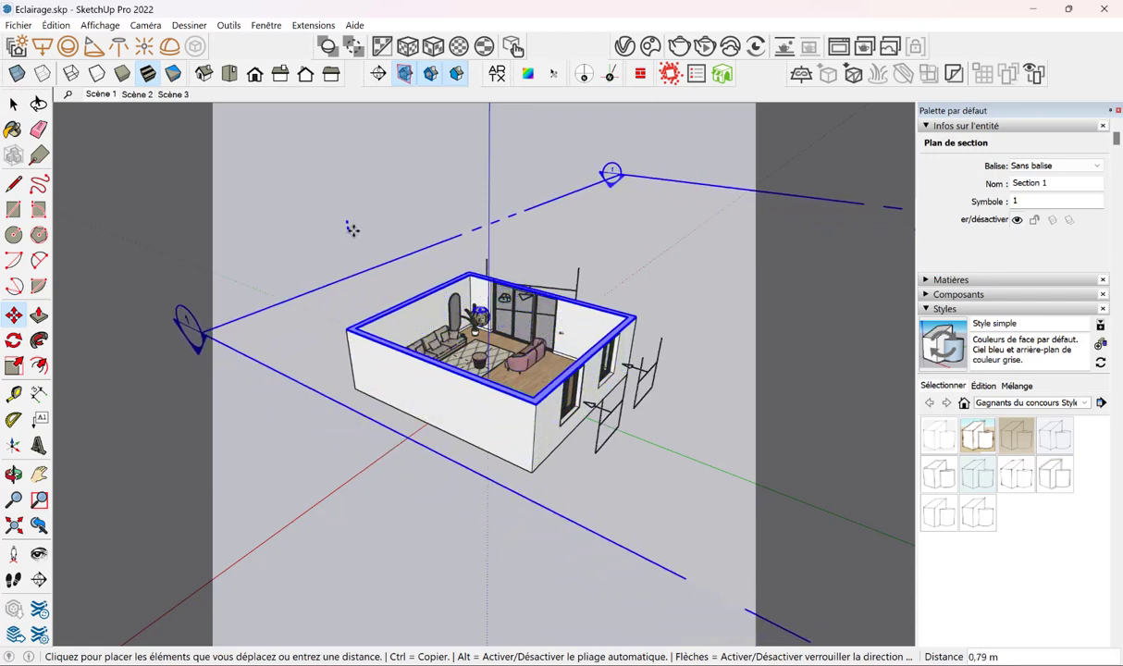
left_click(334, 227)
left_click(14, 103)
scroll(481, 370, "up", 5)
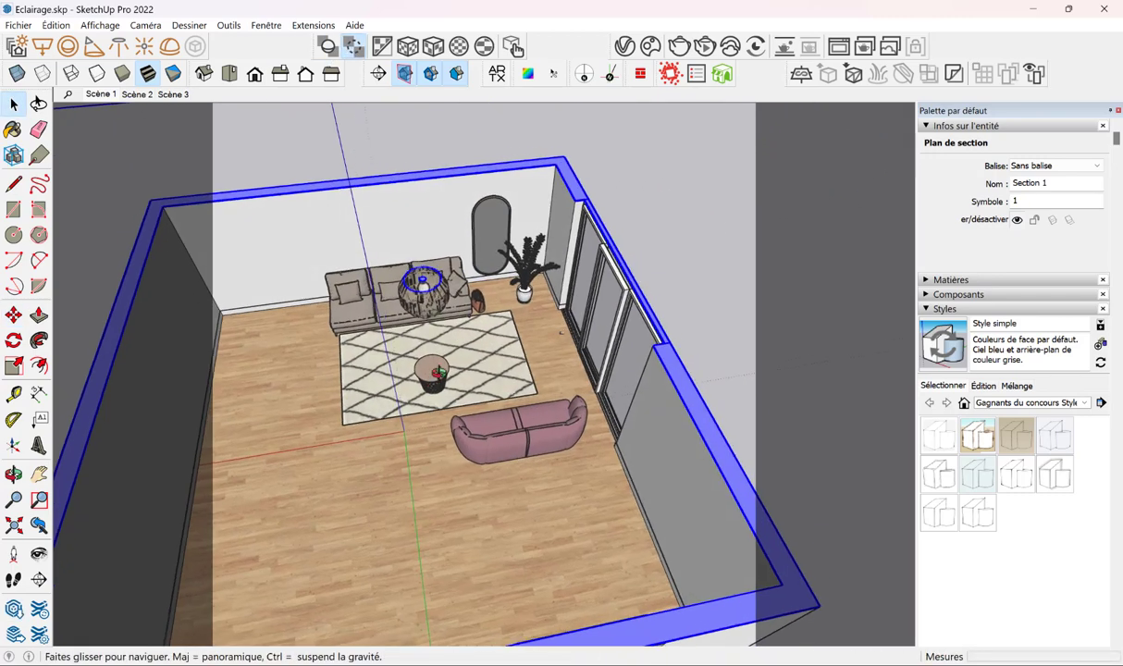
middle_click_drag(481, 371, 728, 204)
scroll(728, 204, "down", 5)
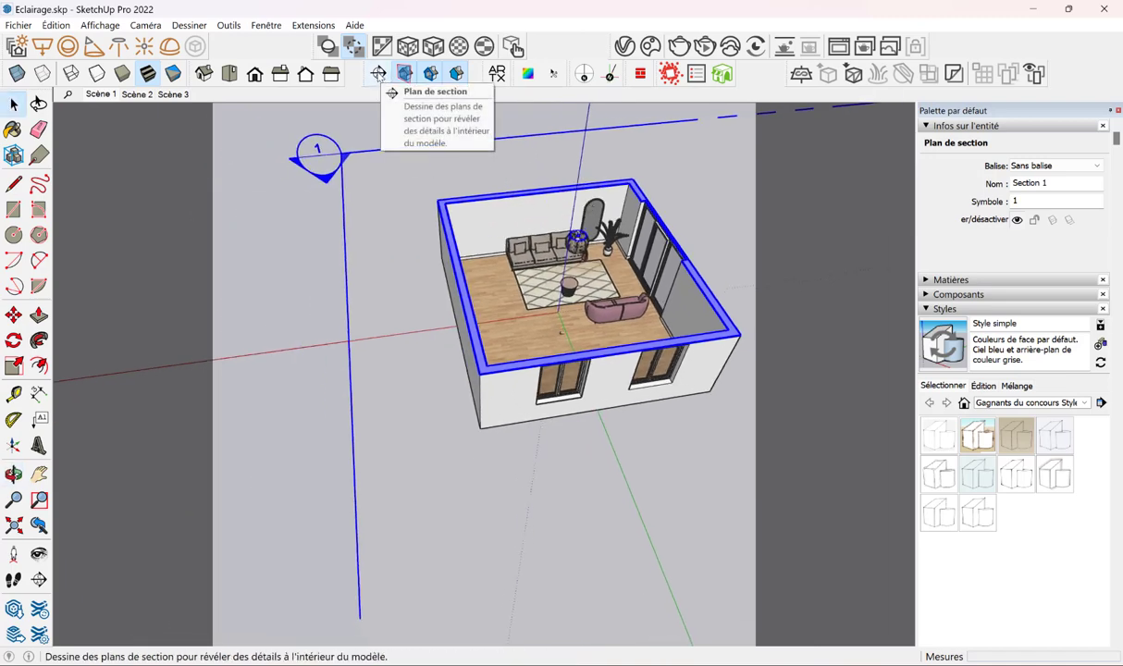
Hide the section plane's outline and symbol with Display Section Planes
left_click(404, 74)
left_click(404, 74)
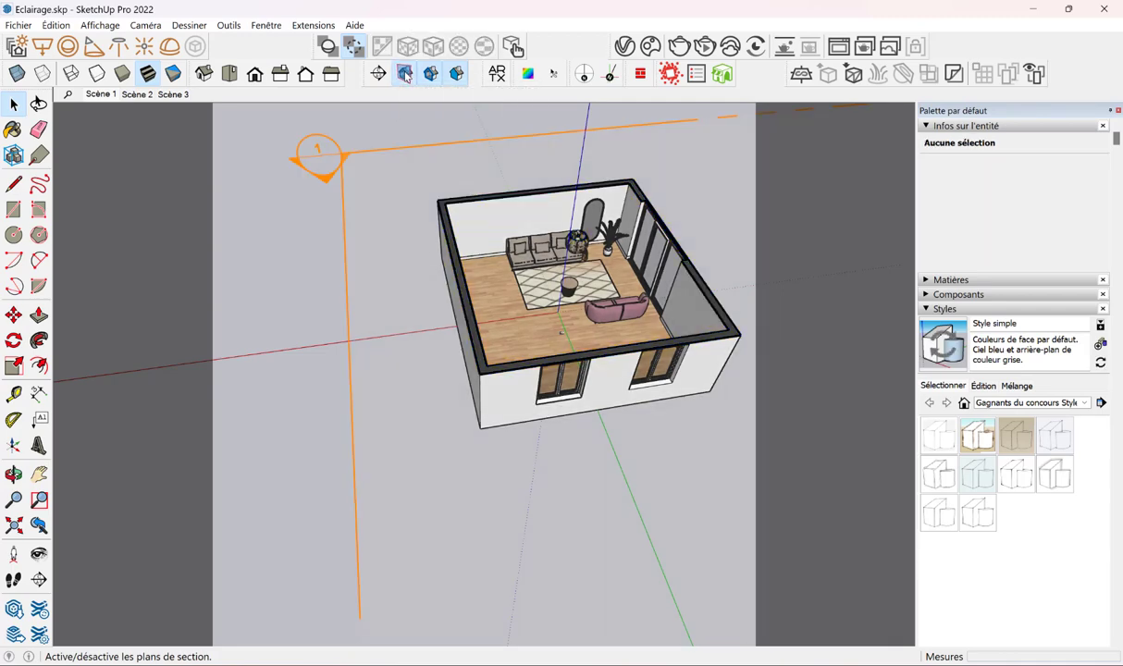
left_click(405, 74)
left_click(404, 74)
left_click(317, 154)
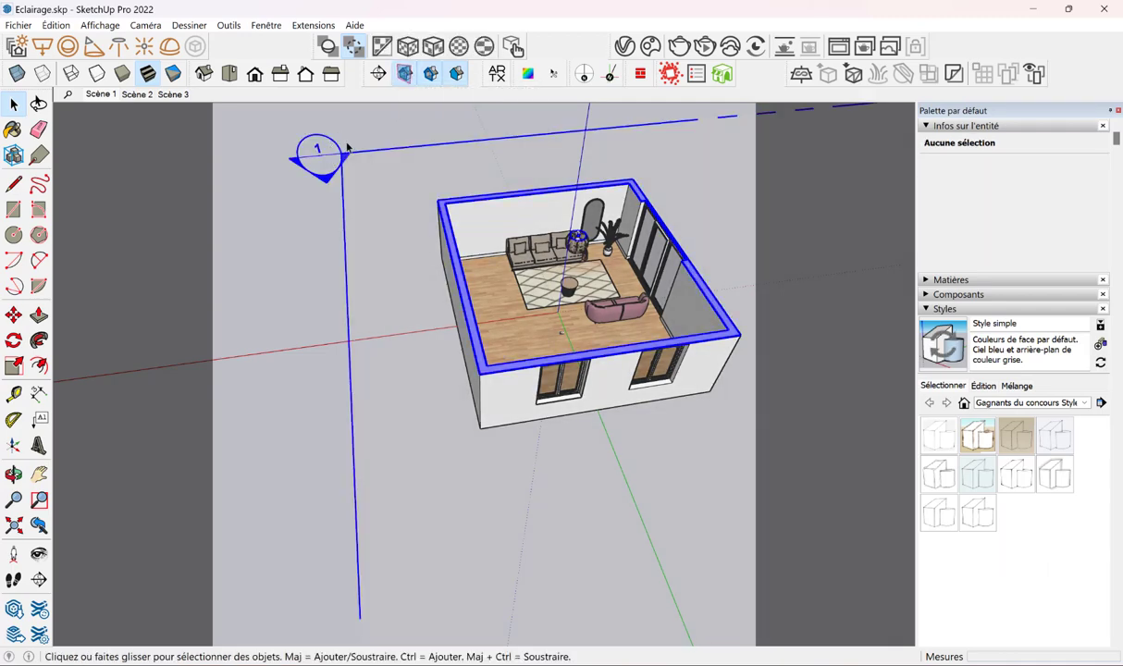
left_click(404, 74)
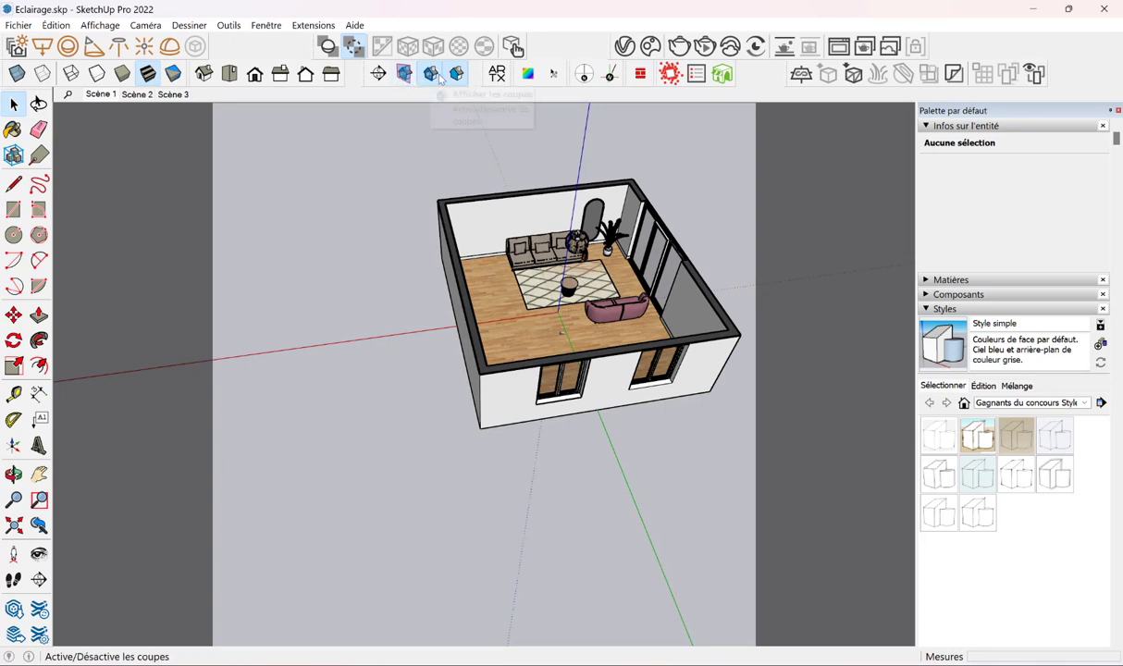
Compare the house with Display Section Cuts off and on, leaving the cut on
left_click(431, 75)
left_click(431, 76)
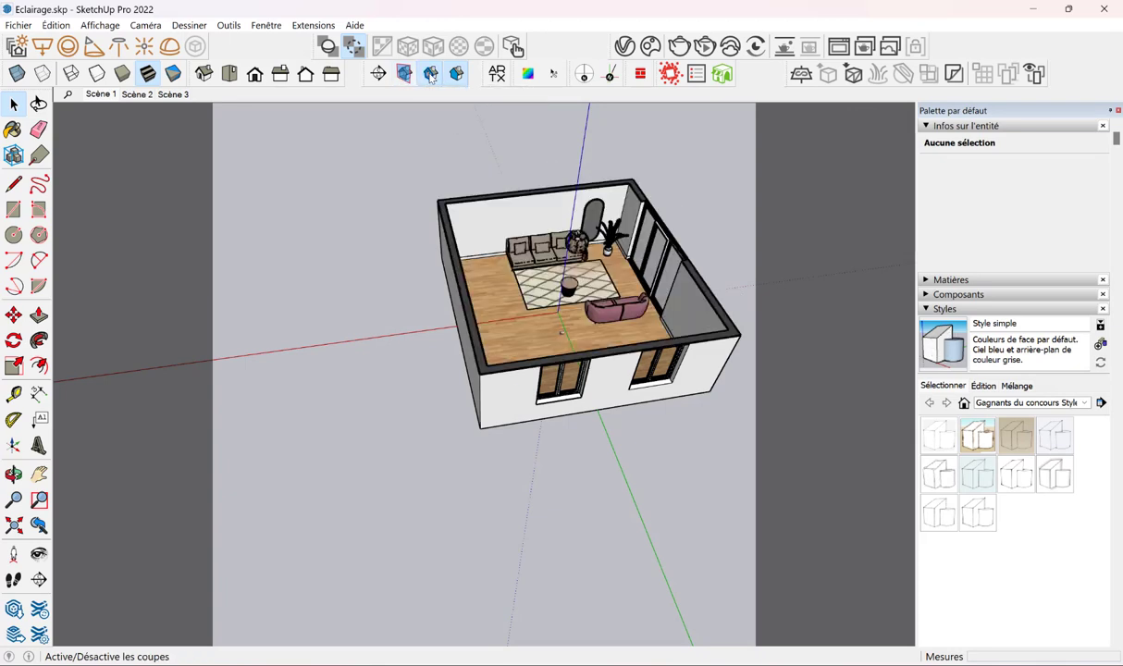
left_click(431, 76)
left_click(431, 76)
left_click(431, 76)
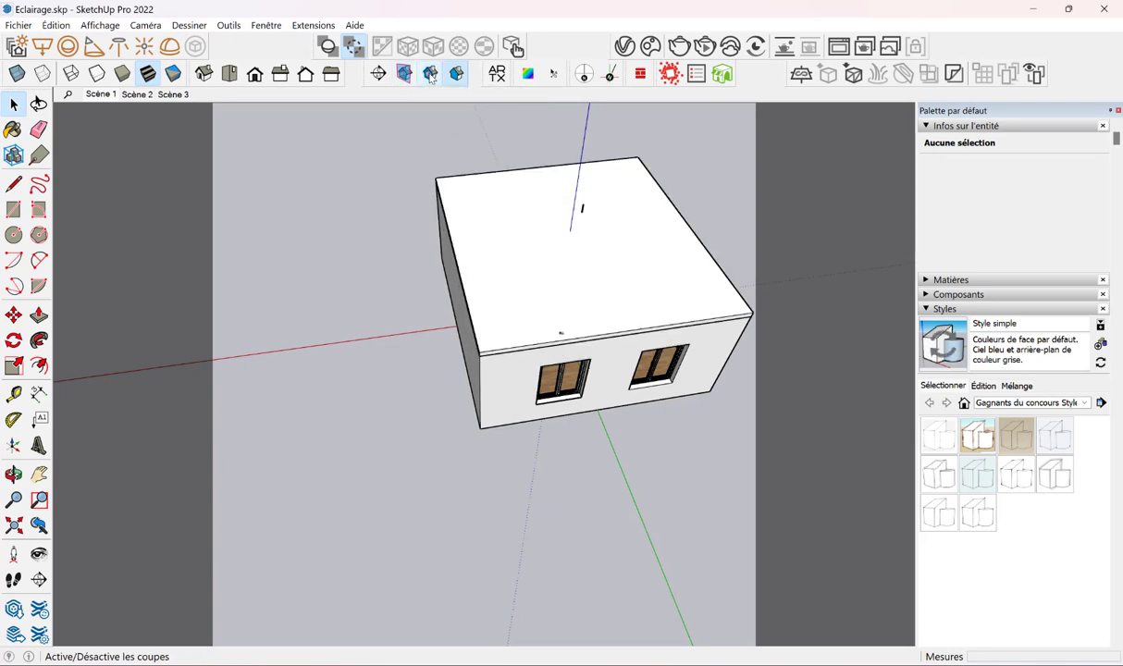
left_click(431, 76)
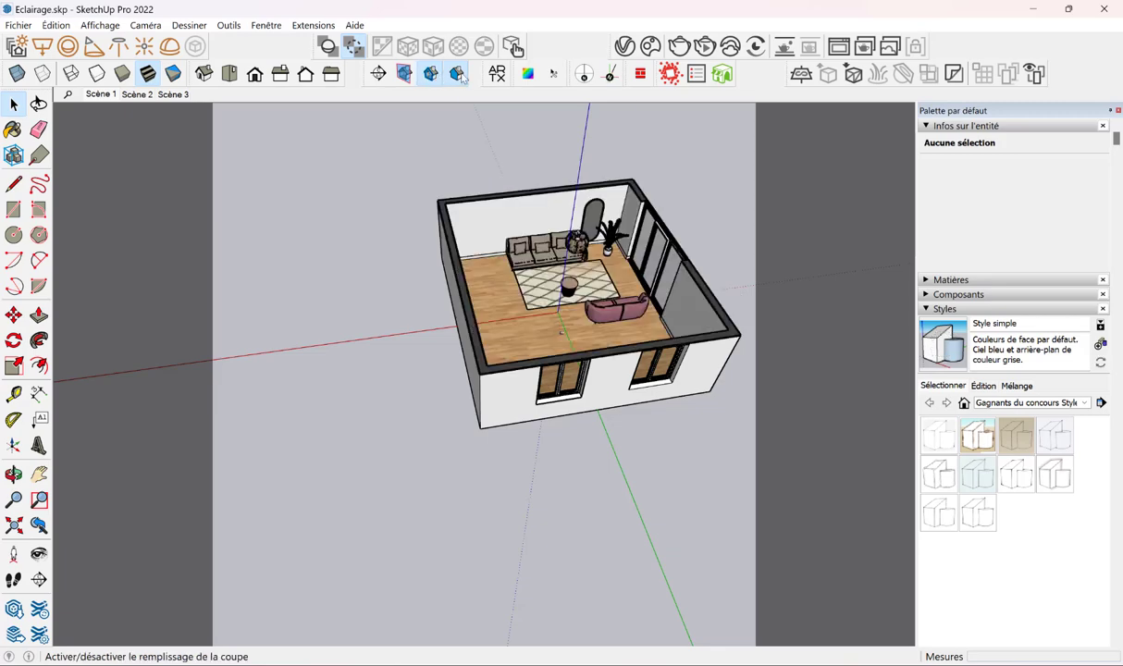
Zoom and orbit to inspect the cut floor beside the exterior wall
scroll(499, 382, "up", 5)
middle_click_drag(499, 381, 453, 354, "shift")
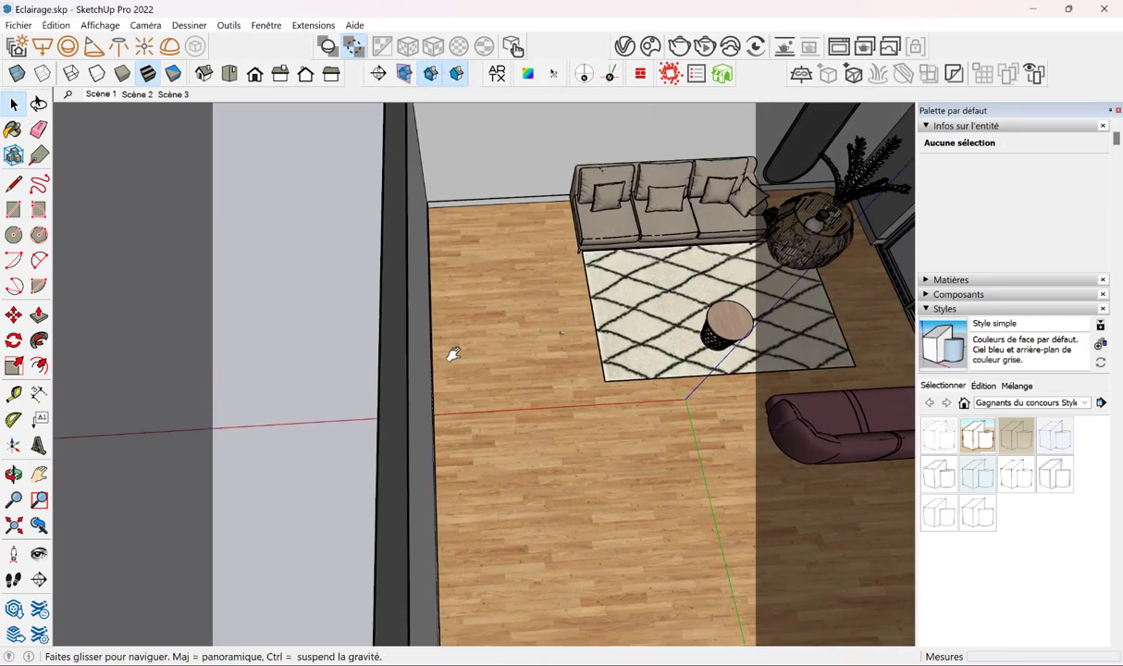
scroll(453, 354, "down", 3)
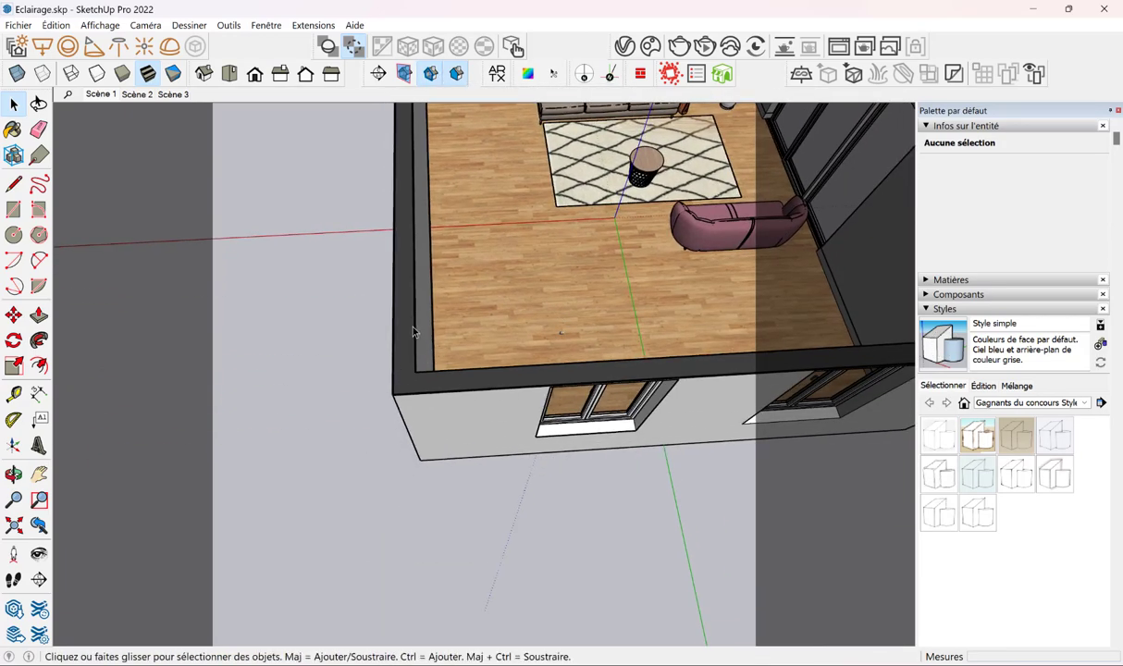
scroll(444, 248, "up", 3)
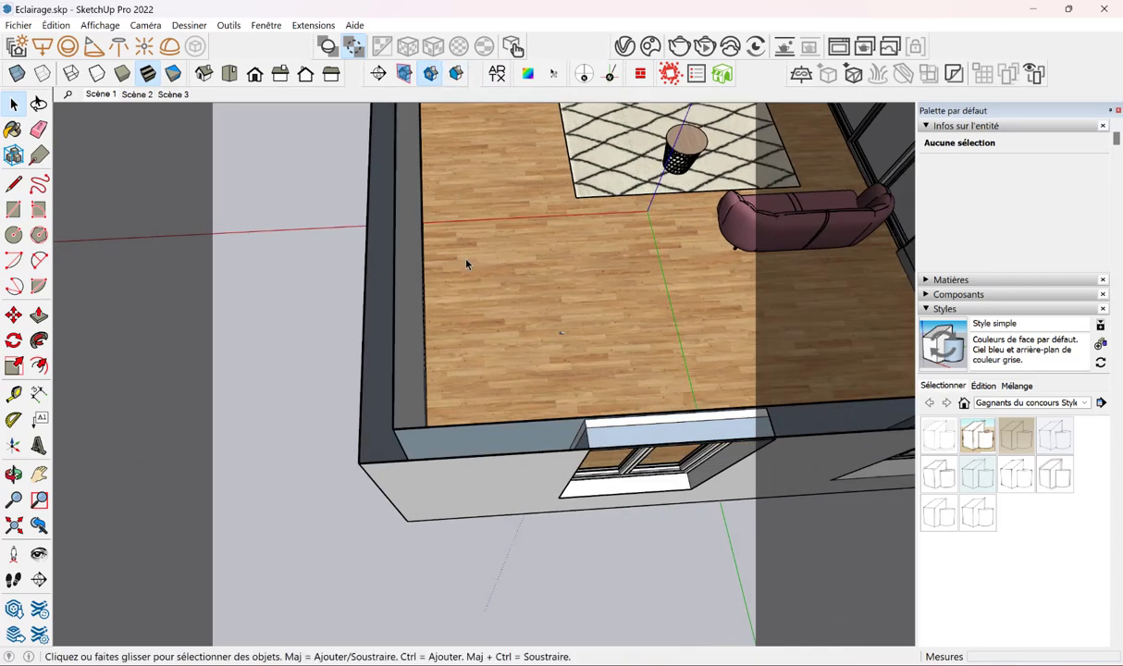
middle_click_drag(444, 248, 465, 331)
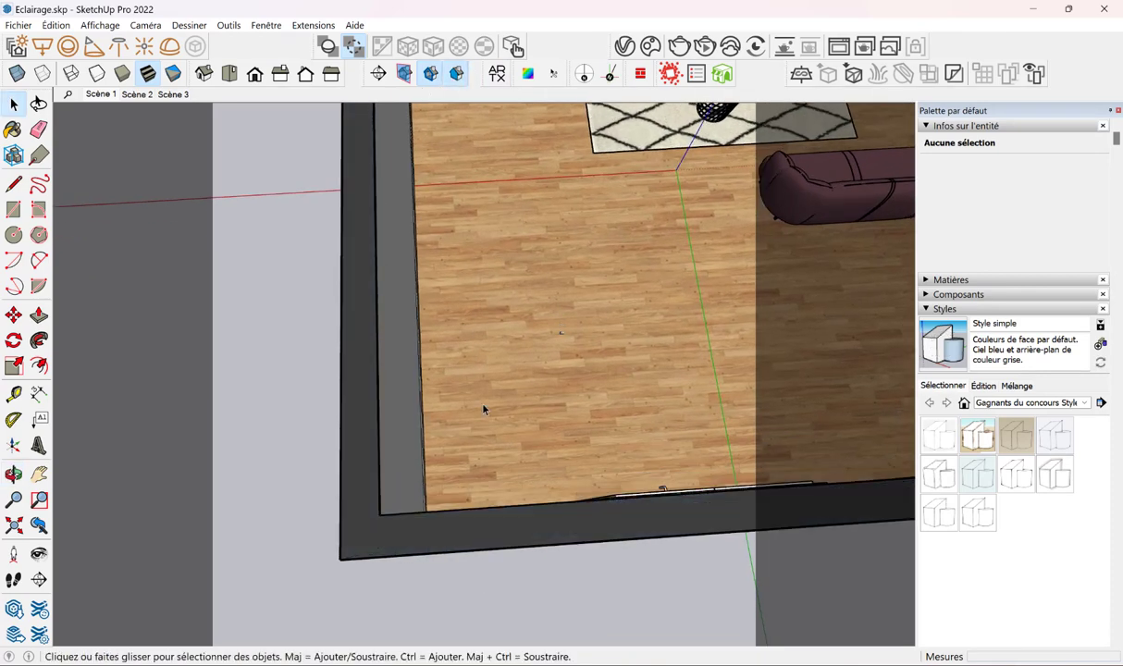
scroll(457, 383, "down", 3)
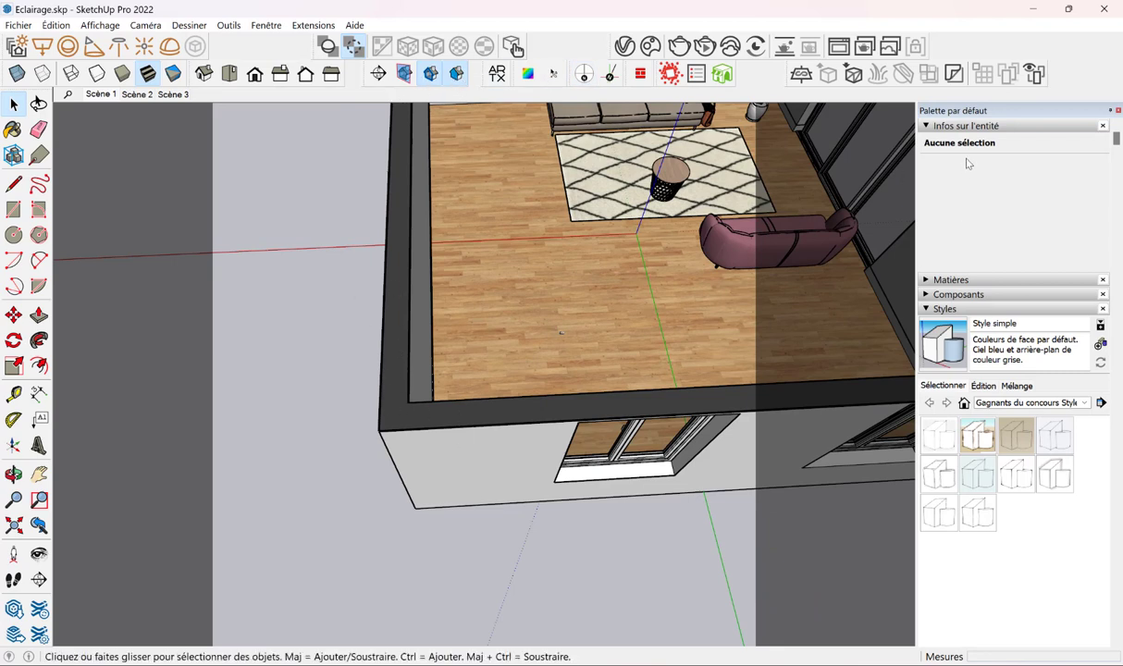
Collapse Entity Info and browse the Styles edit settings for edges, faces, background and watermark
left_click(965, 126)
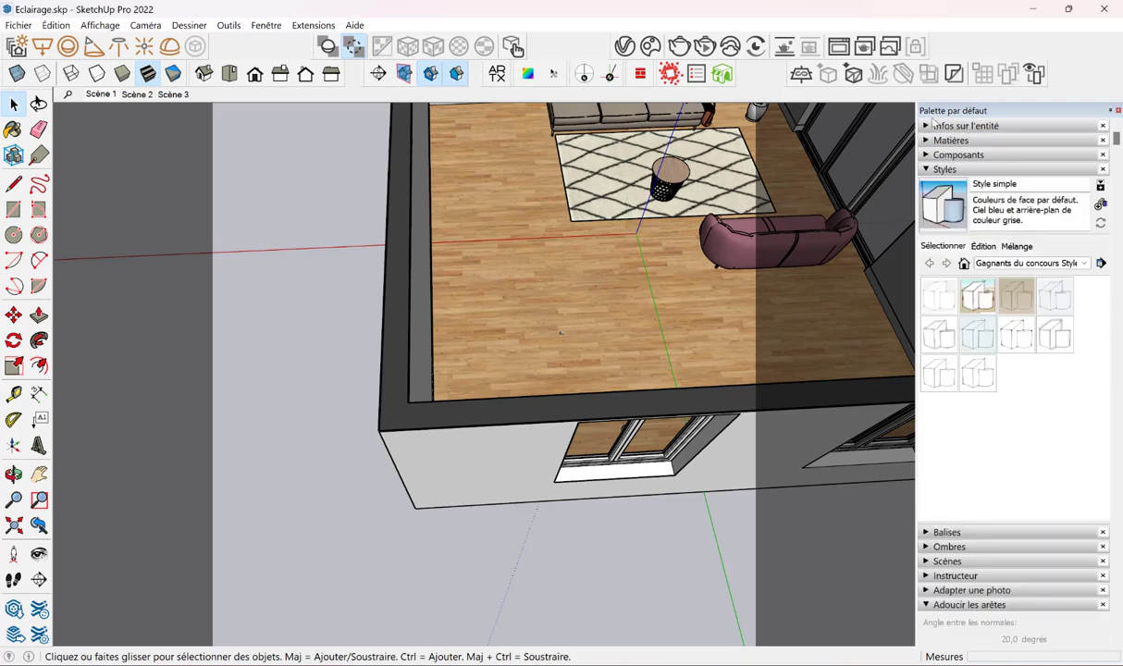
left_click(945, 170)
left_click(947, 169)
left_click(984, 246)
left_click(929, 266)
left_click(949, 265)
left_click(968, 266)
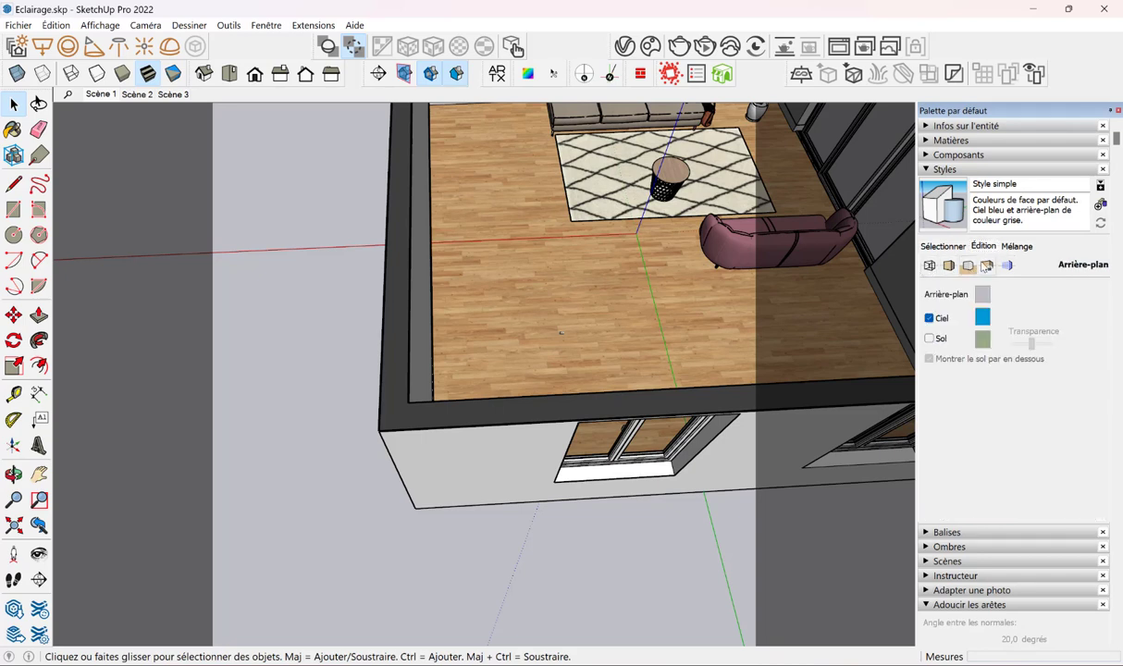
left_click(987, 266)
Set the Section Fill colour to light blue in the Modeling settings
left_click(1008, 266)
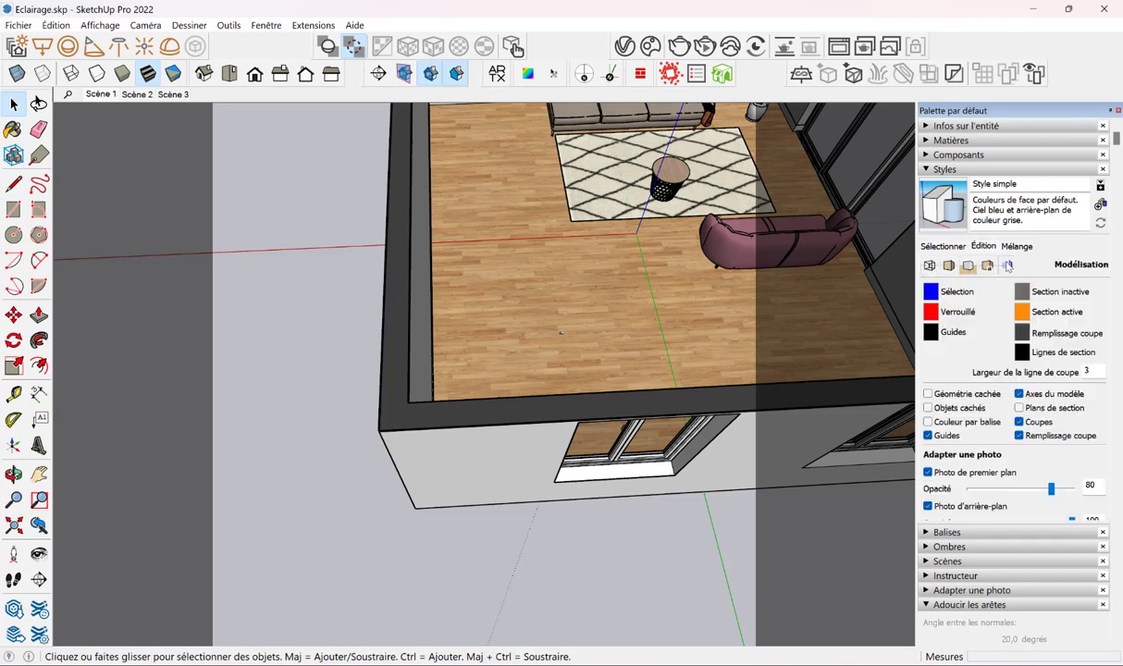
left_click(1022, 333)
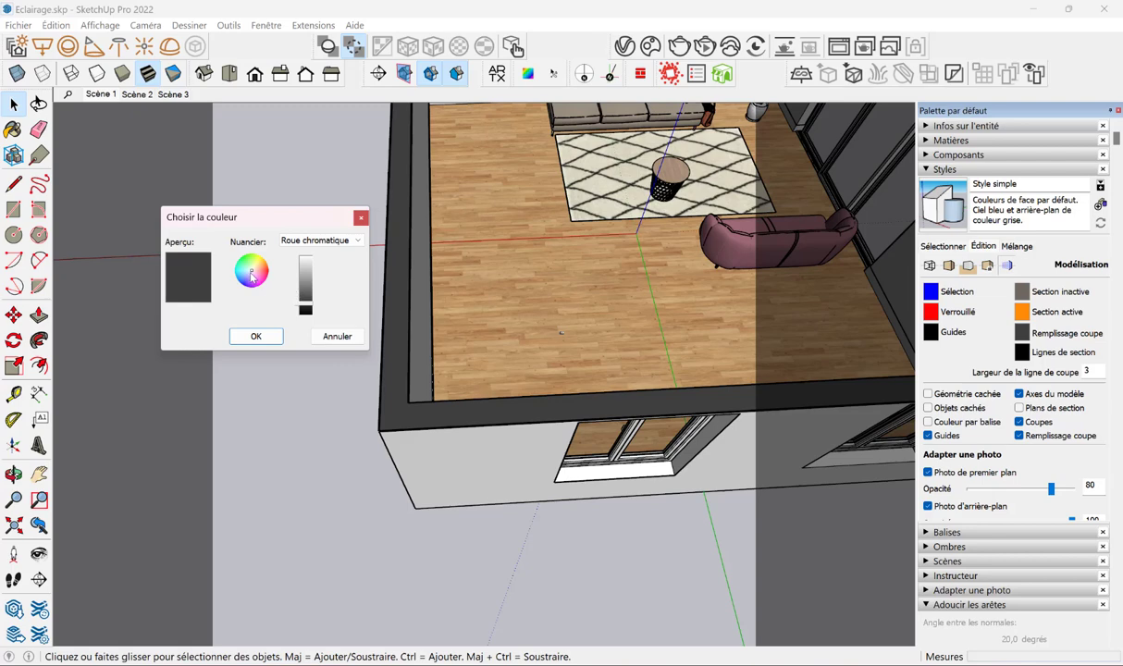
left_click(256, 337)
mouse_move(251, 362)
middle_mouse_down()
mouse_move(264, 278)
mouse_move(418, 247)
middle_mouse_up()
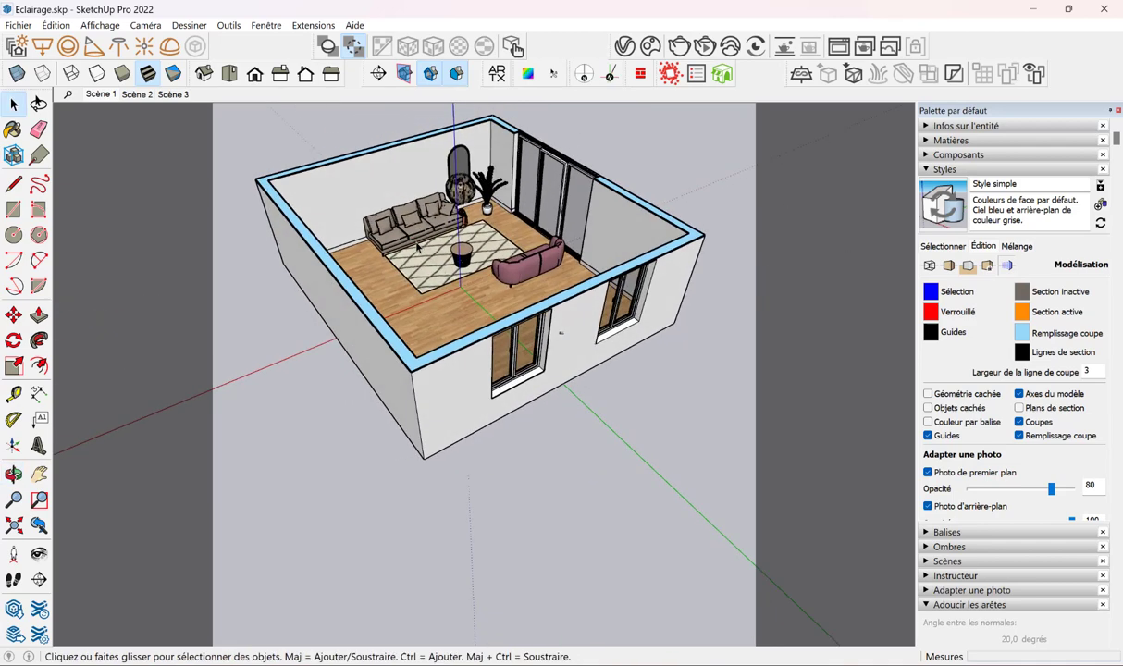
scroll(418, 247, "down", 3)
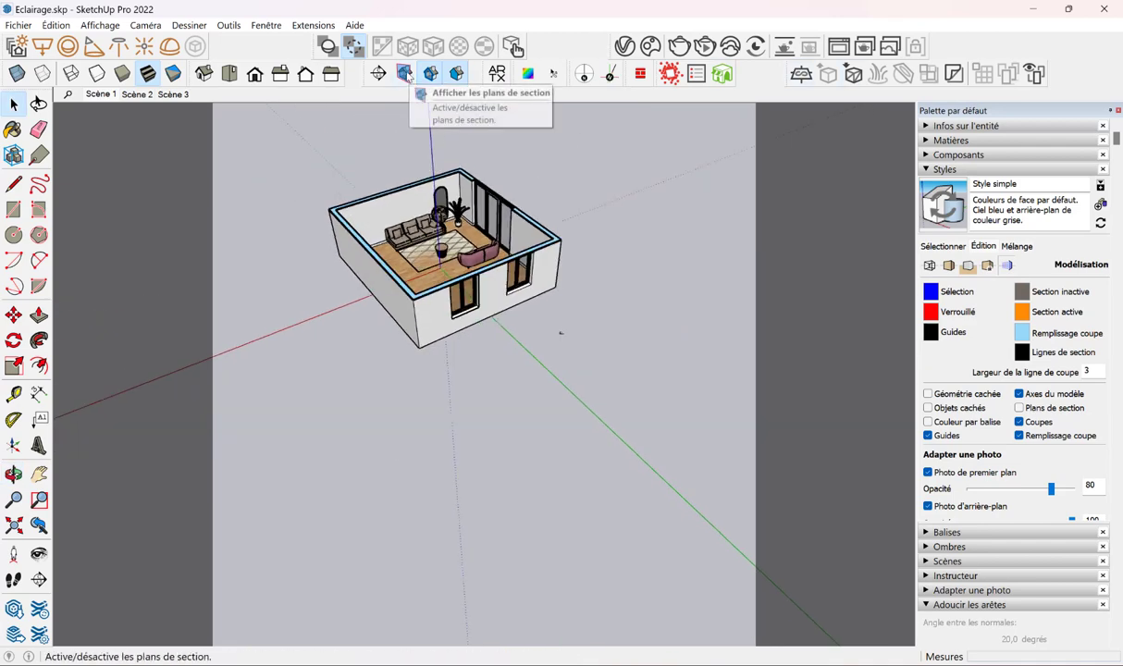
Show the section planes and inspect the horizontal section plane around the room
left_click(404, 74)
scroll(418, 263, "down", 2)
scroll(418, 263, "down", 2)
scroll(418, 264, "down", 1)
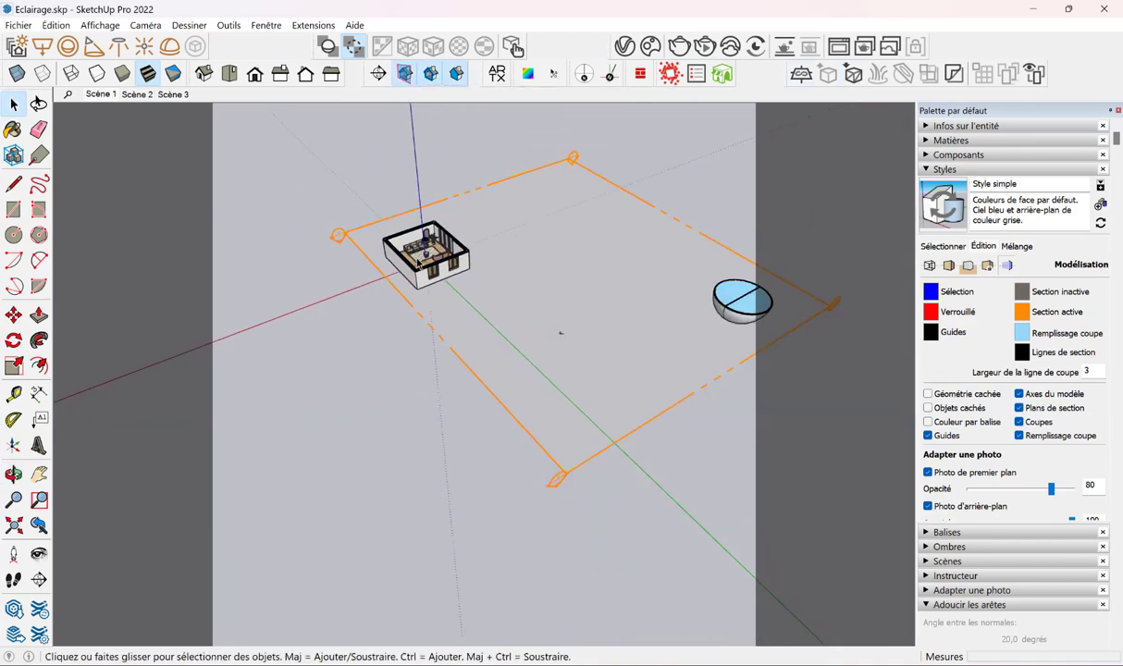
scroll(740, 313, "down", 2)
left_click(737, 311)
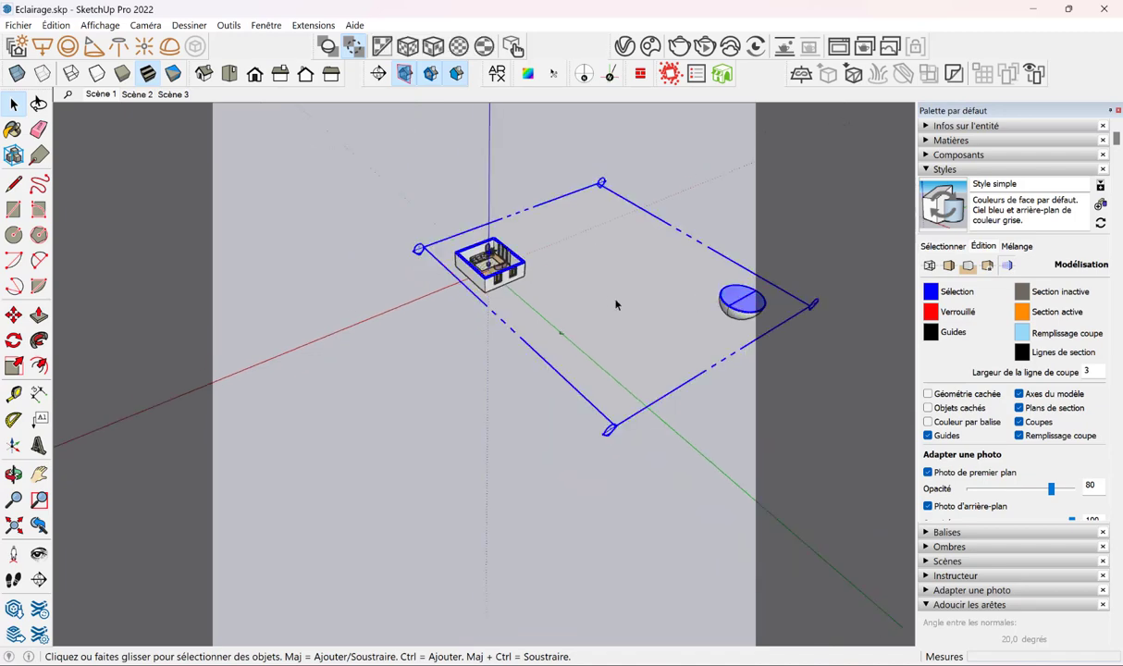
middle_click_drag(616, 305, 447, 260)
scroll(447, 260, "down", 1)
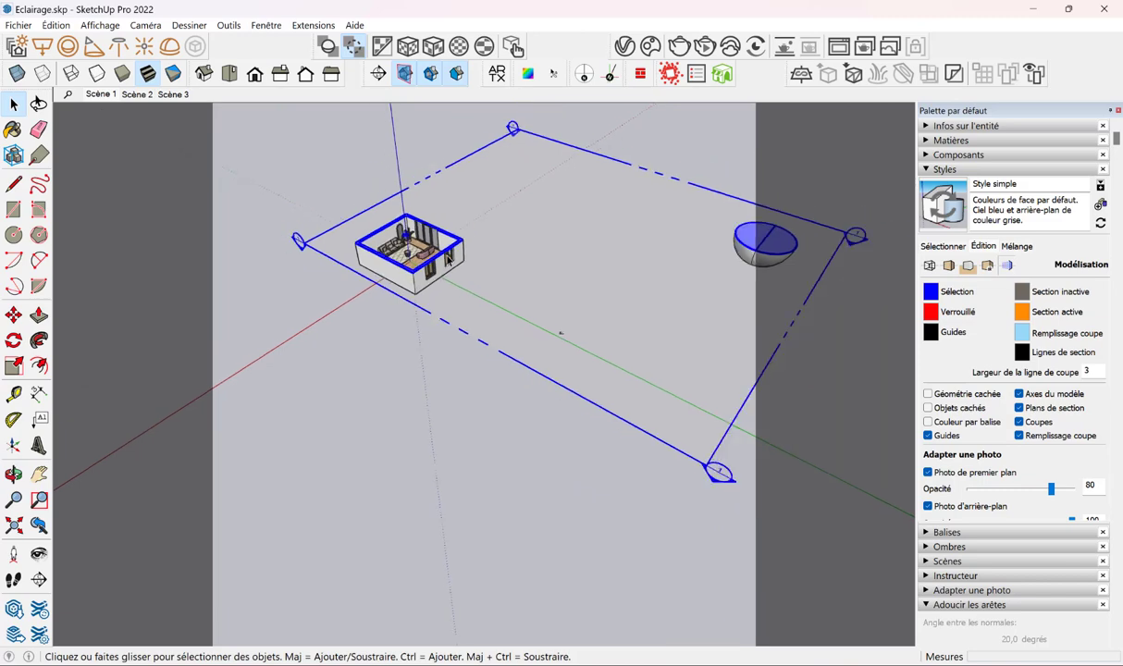
left_click(413, 316)
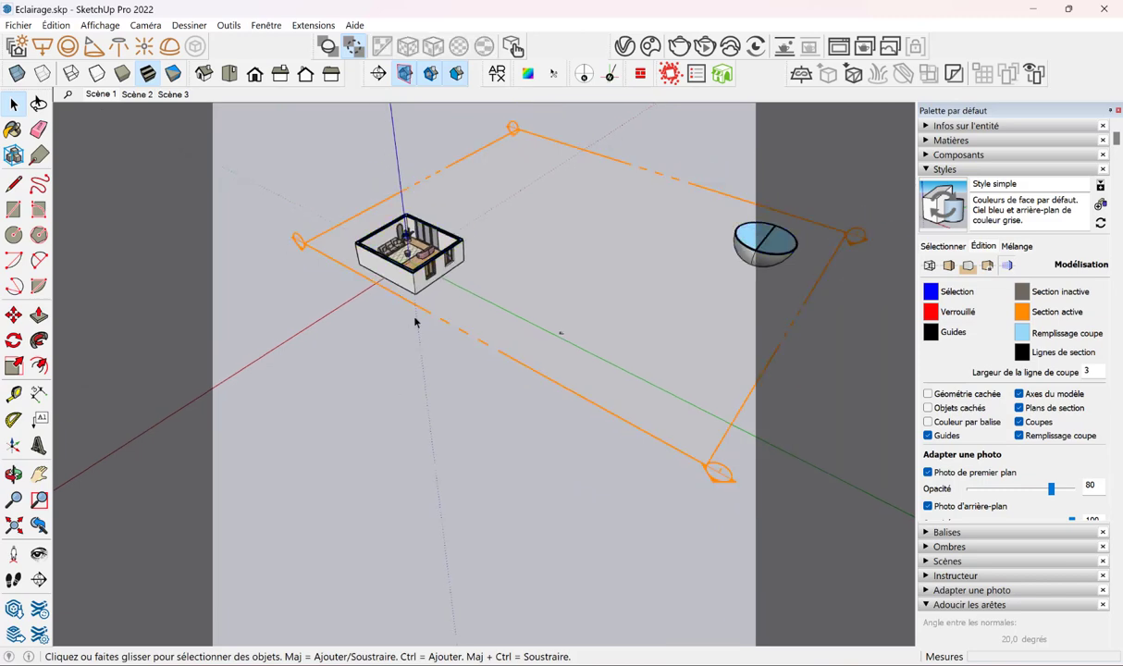
scroll(409, 310, "up", 2)
Add a vertical section plane on the house wall and move it through the house
left_click(379, 73)
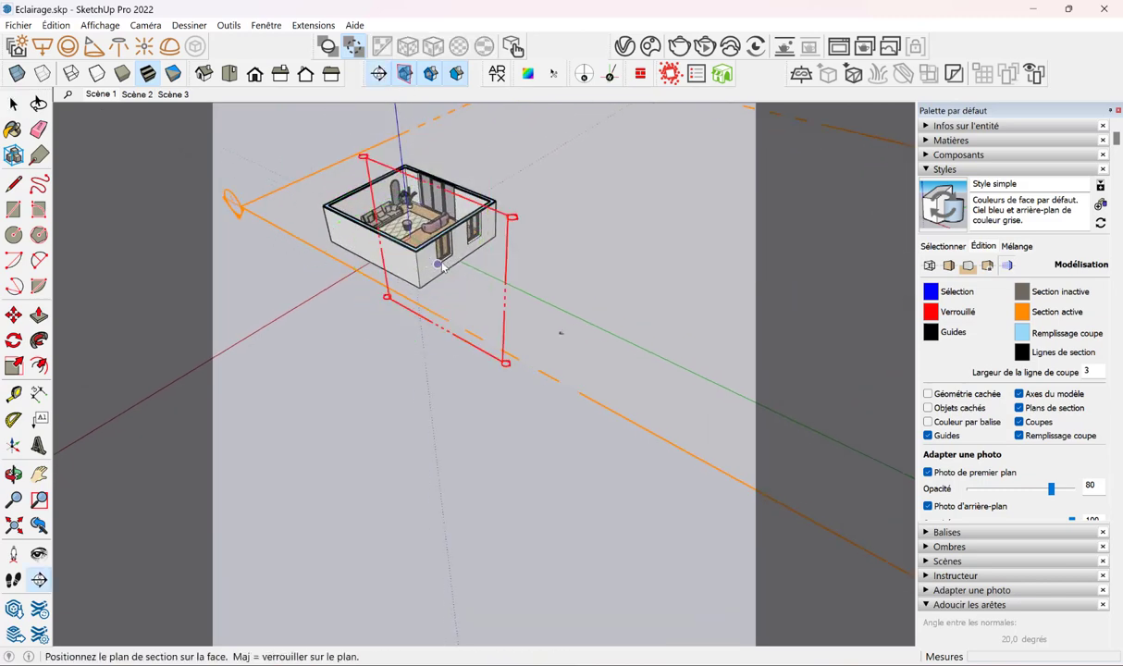
left_click(402, 238)
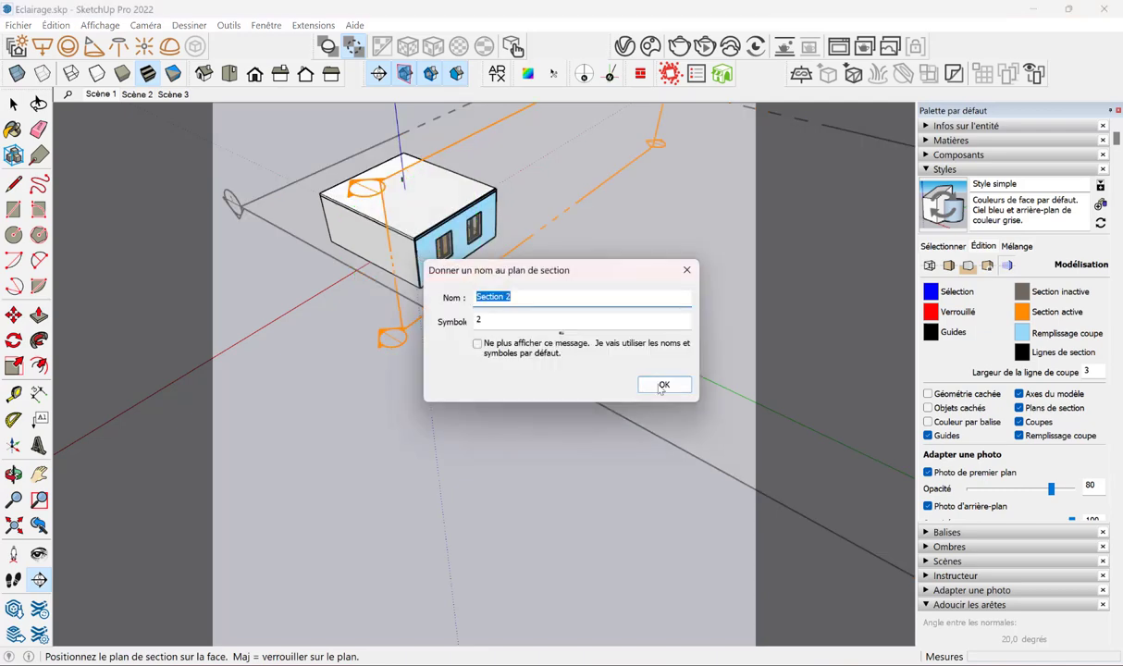
left_click(663, 389)
left_click(378, 317)
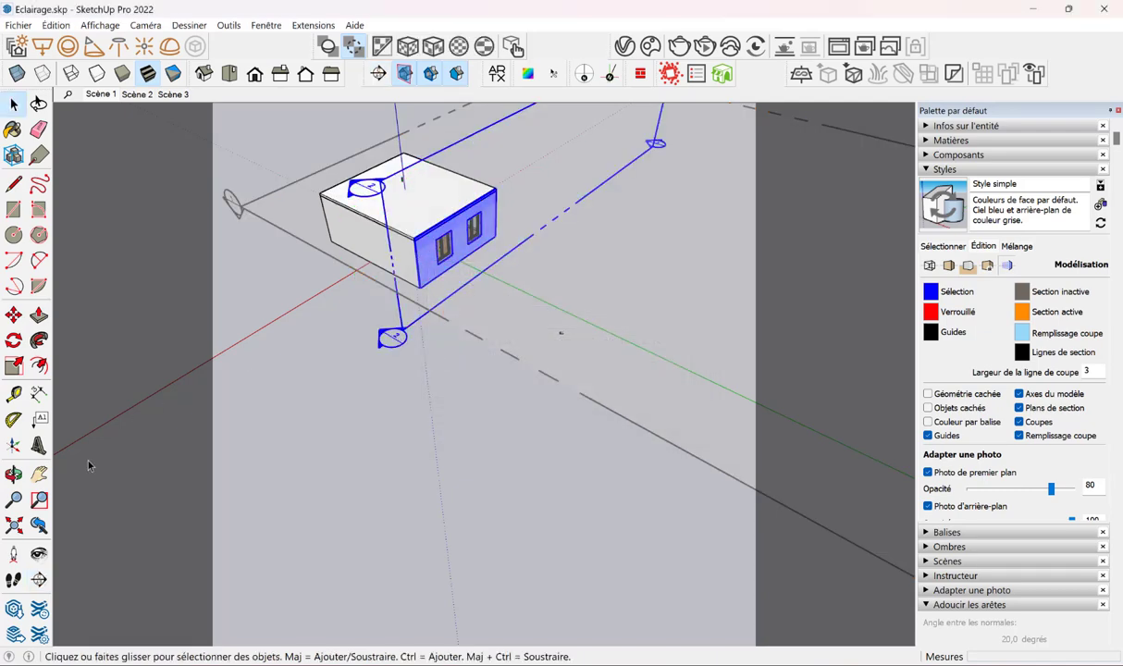
key("m")
left_click(398, 418)
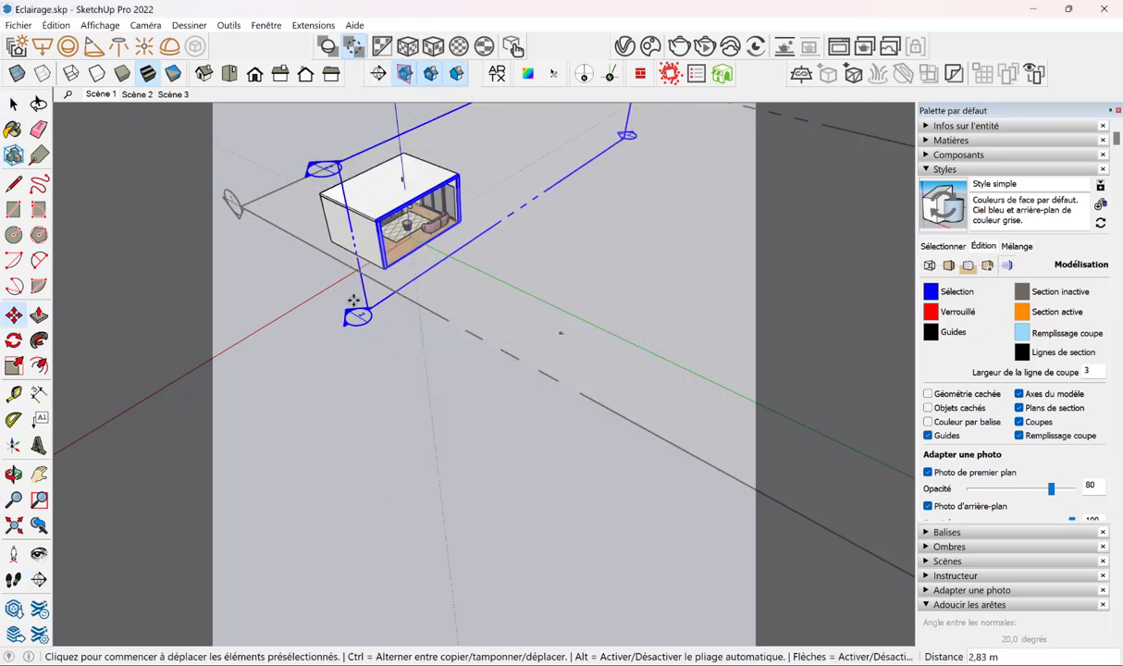
left_click(25, 114)
left_click(199, 278)
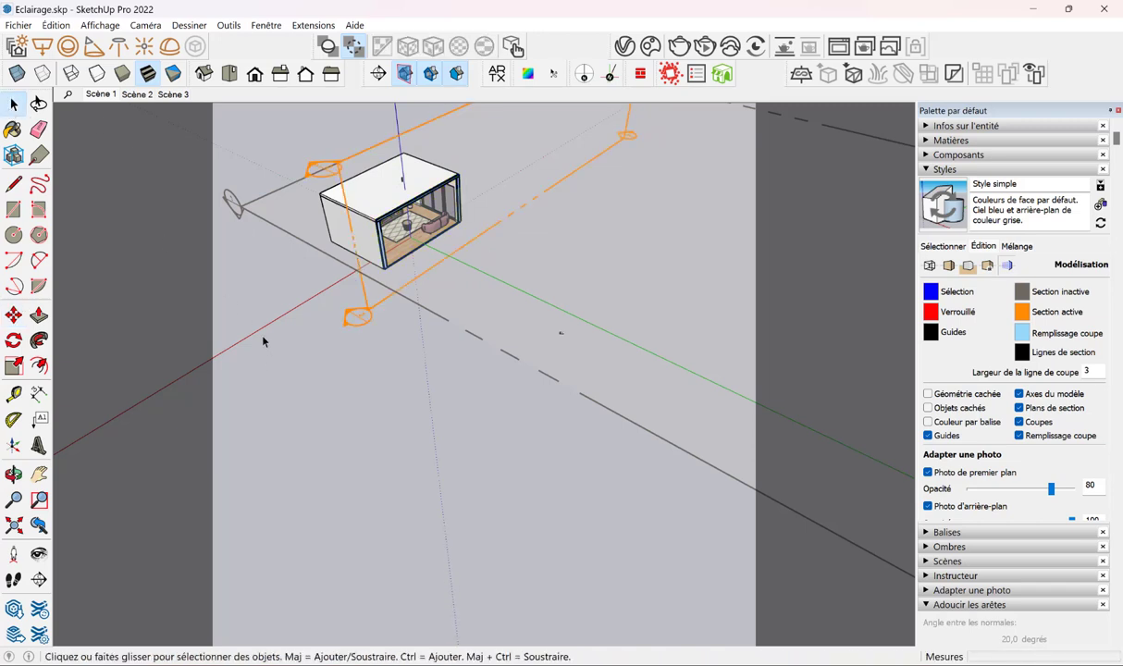
Delete the vertical section plane
mouse_move(262, 342)
middle_mouse_down()
mouse_move(268, 254)
mouse_move(321, 298)
middle_mouse_up()
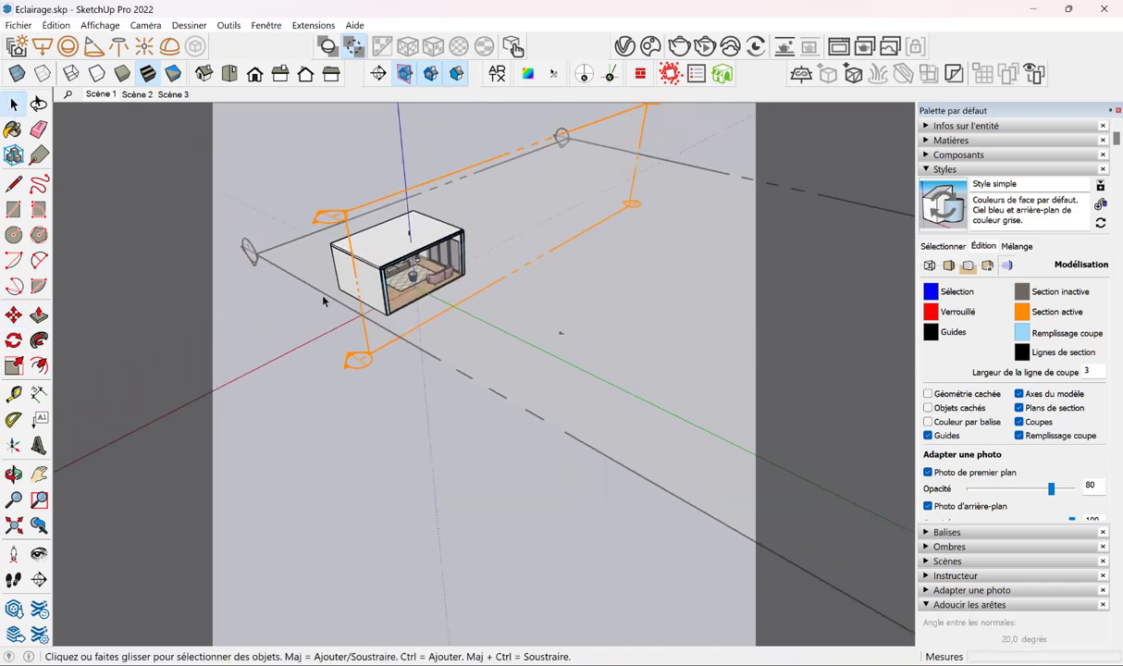
left_click(370, 352)
key("Delete")
scroll(370, 351, "down", 3)
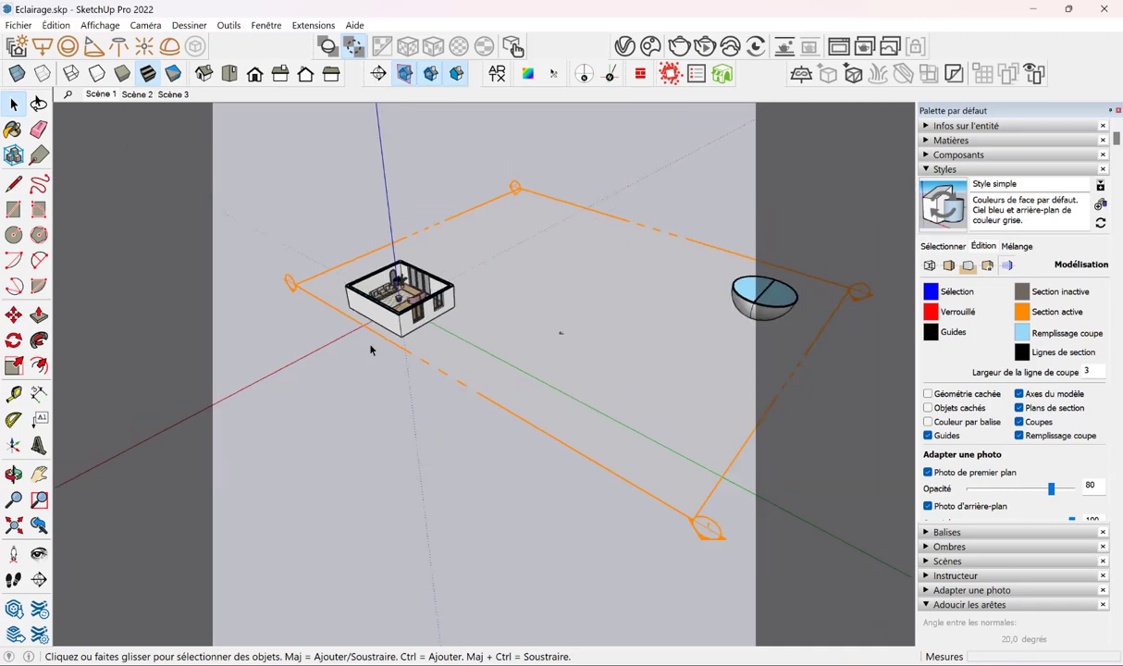
scroll(370, 351, "down", 2)
Group the house together with its horizontal section plane
left_click_drag(281, 146, 777, 502)
right_click(407, 293)
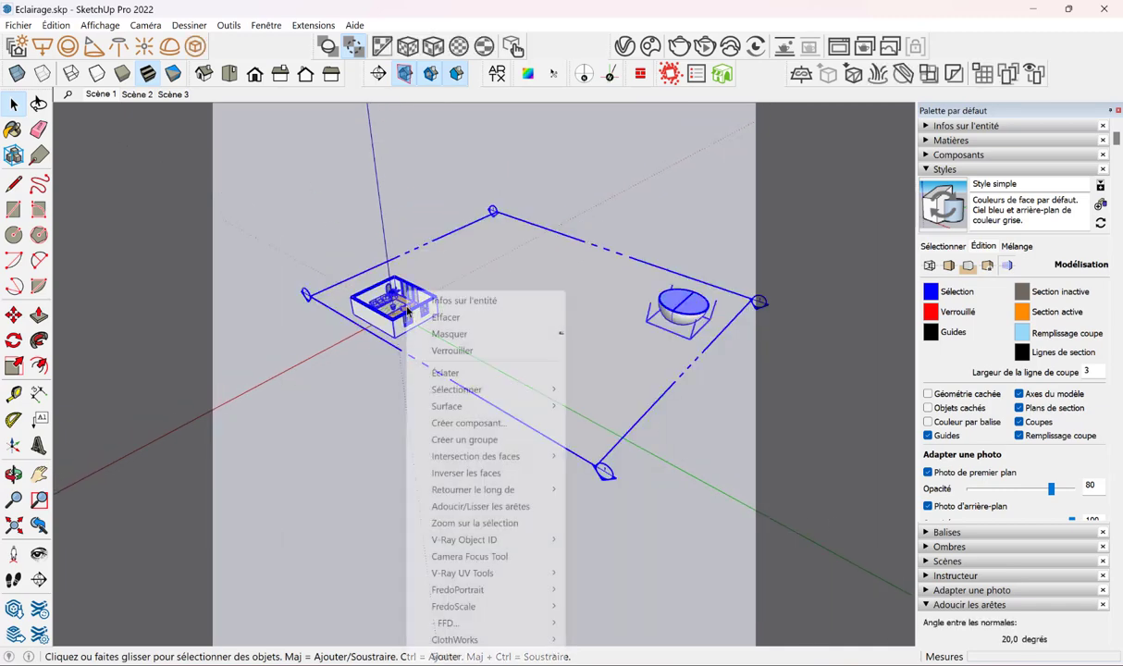
left_click(460, 442)
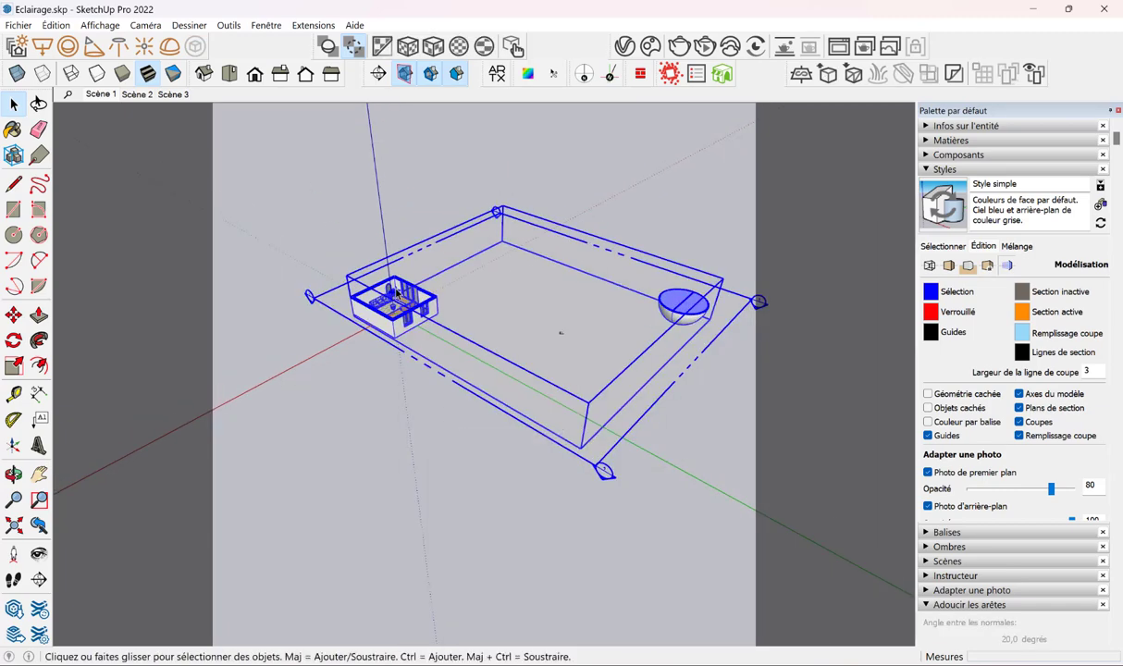
scroll(379, 283, "up", 4)
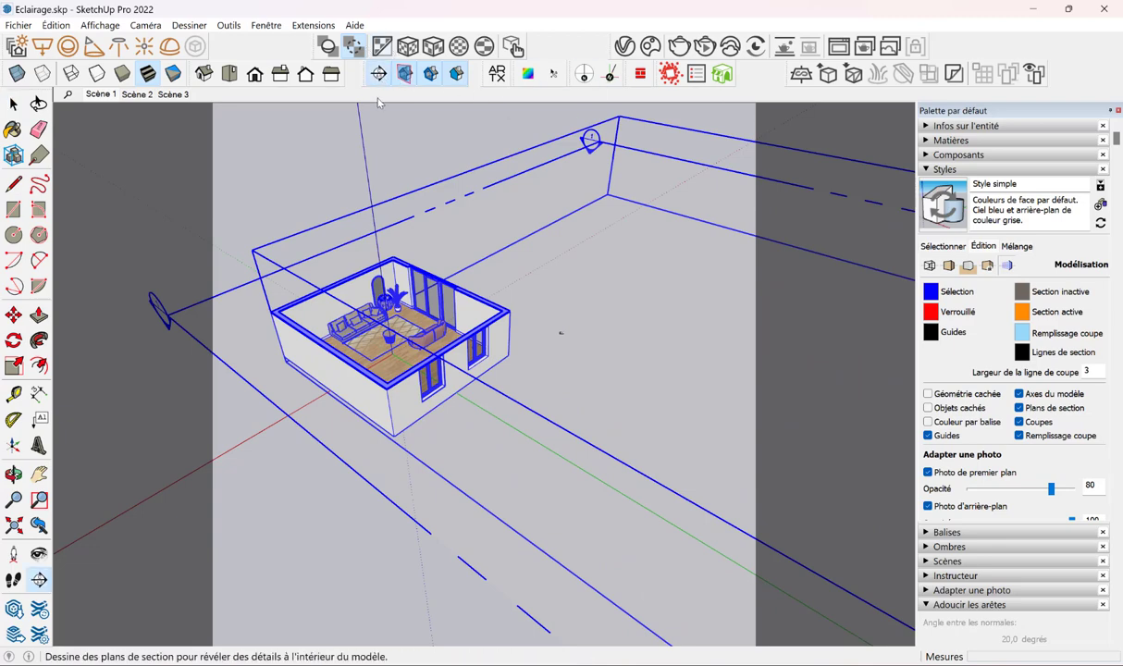
Place a new section plane on the house's front face and move it
left_click(414, 402)
left_click(648, 385)
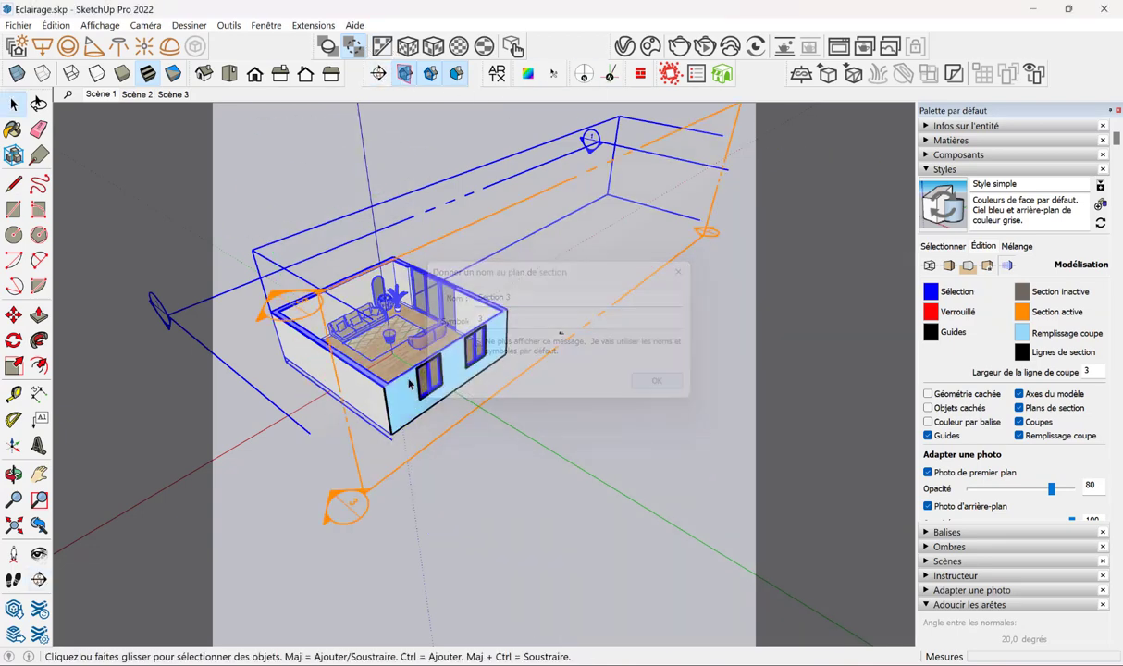
left_click(346, 472)
left_click(13, 315)
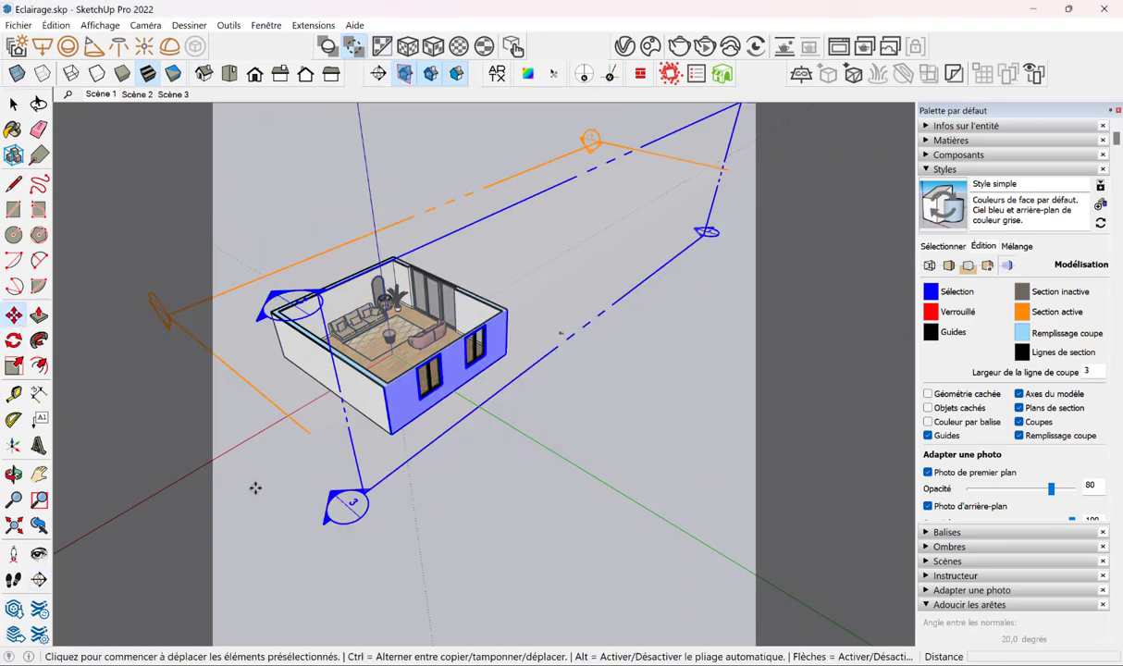
left_click(256, 489)
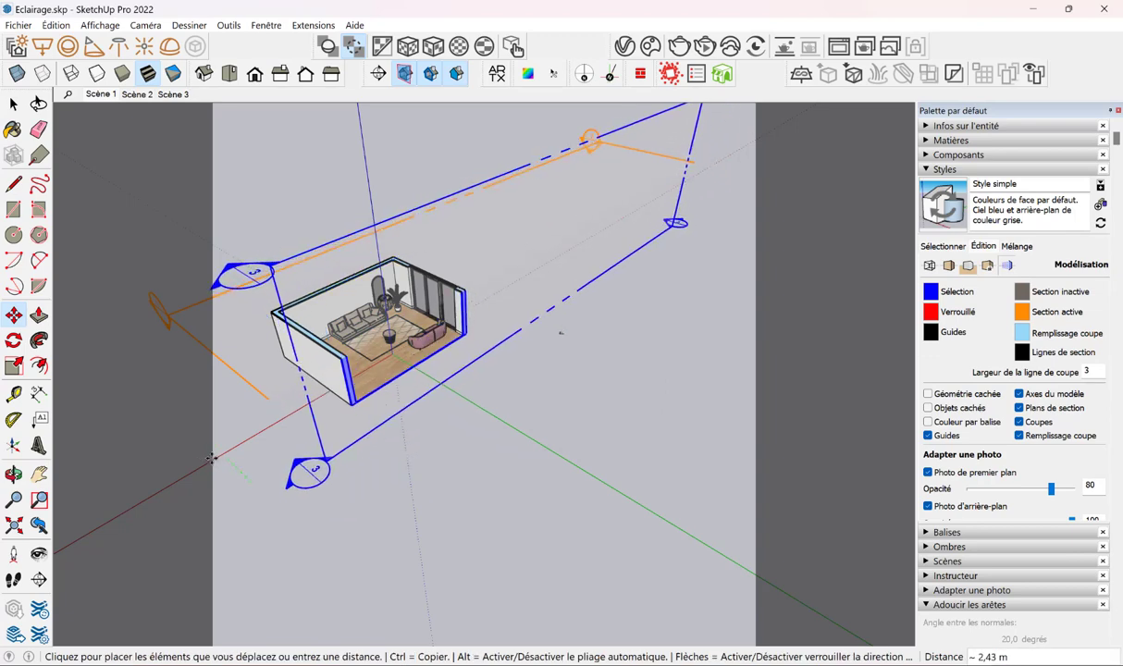
middle_click_drag(220, 463, 483, 145)
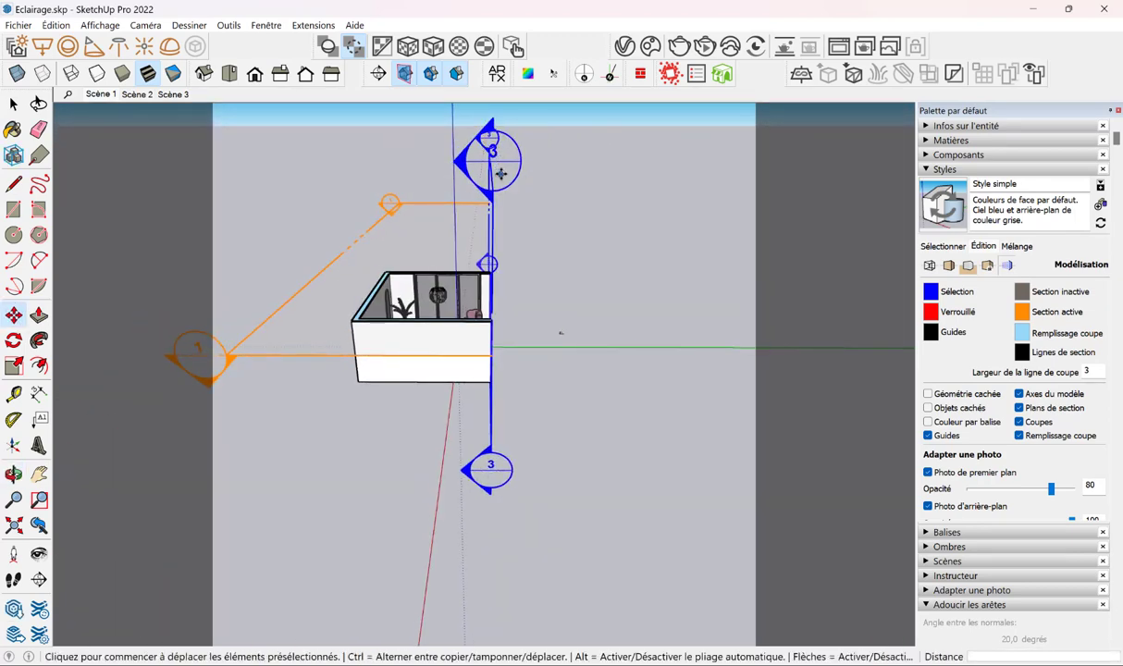
Rotate the section plane 45° and move it diagonally through a room corner
left_click(13, 340)
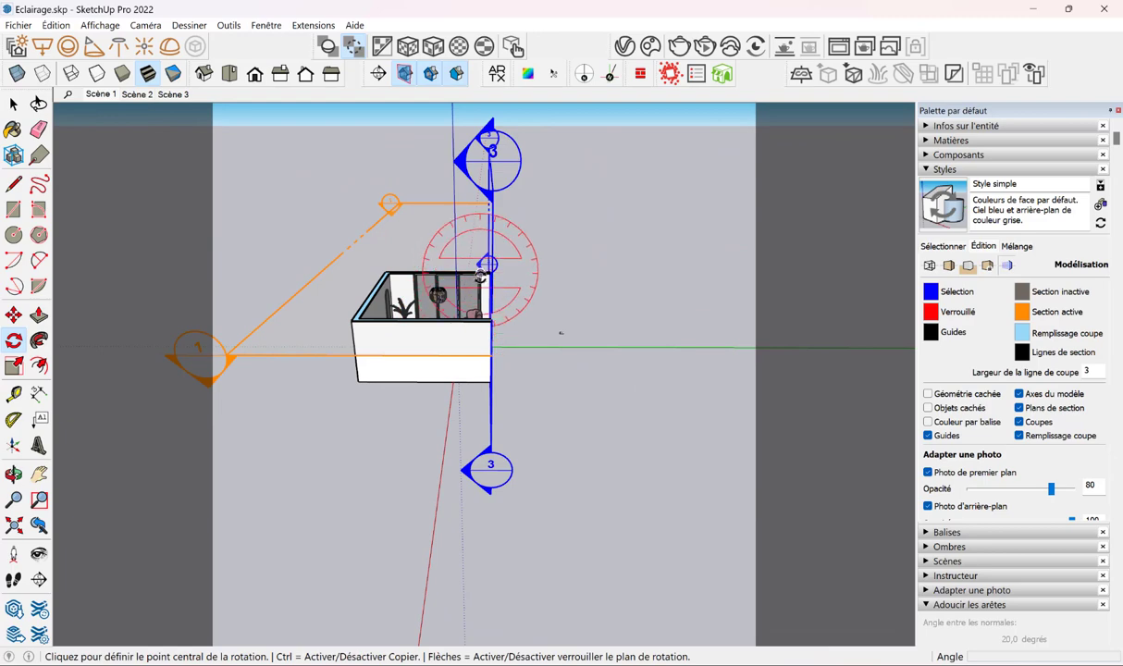
left_click(489, 272)
left_click(476, 152)
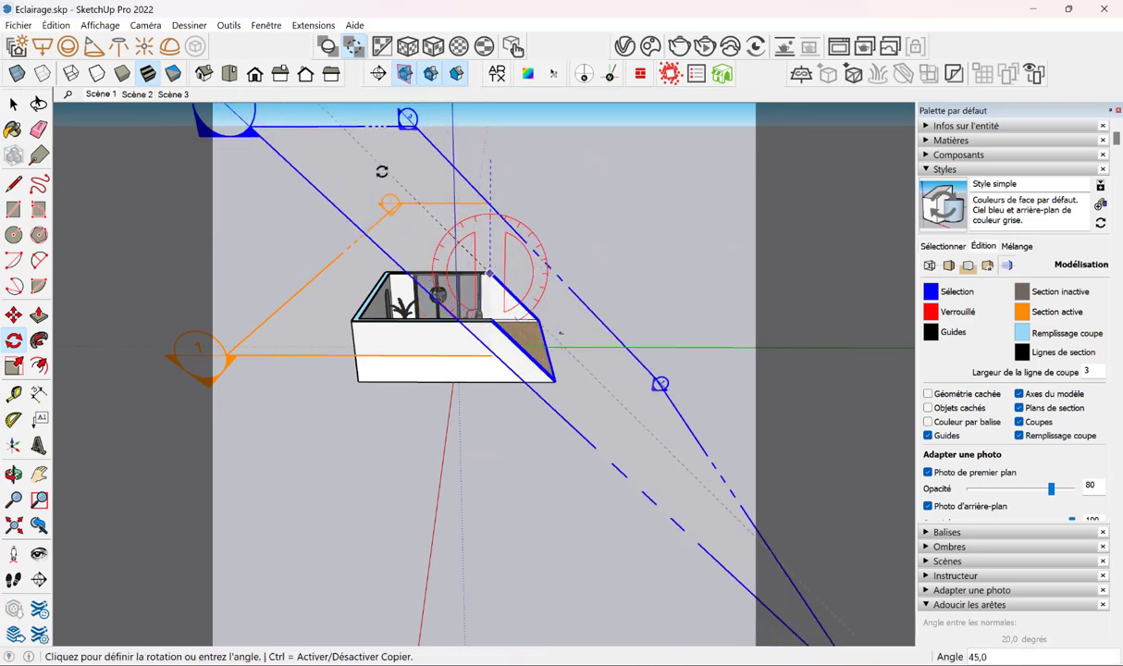
left_click(376, 179)
left_click(13, 315)
left_click(572, 218)
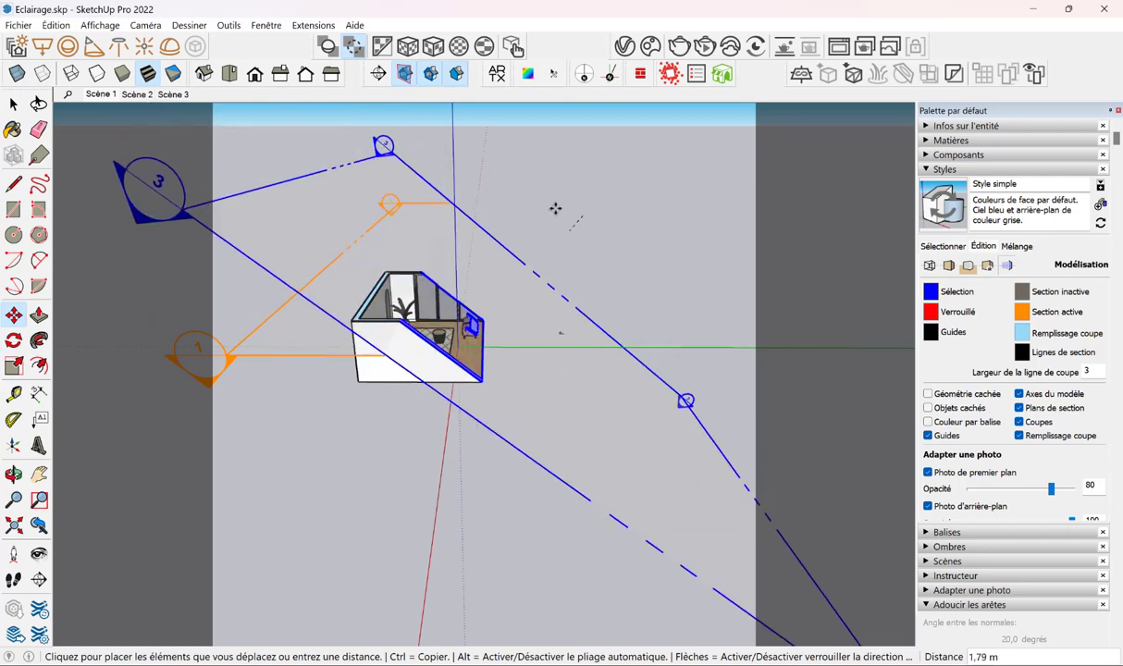
mouse_move(562, 203)
middle_mouse_down()
mouse_move(592, 305)
mouse_move(560, 333)
mouse_move(605, 326)
middle_mouse_up()
scroll(561, 333, "up", 2)
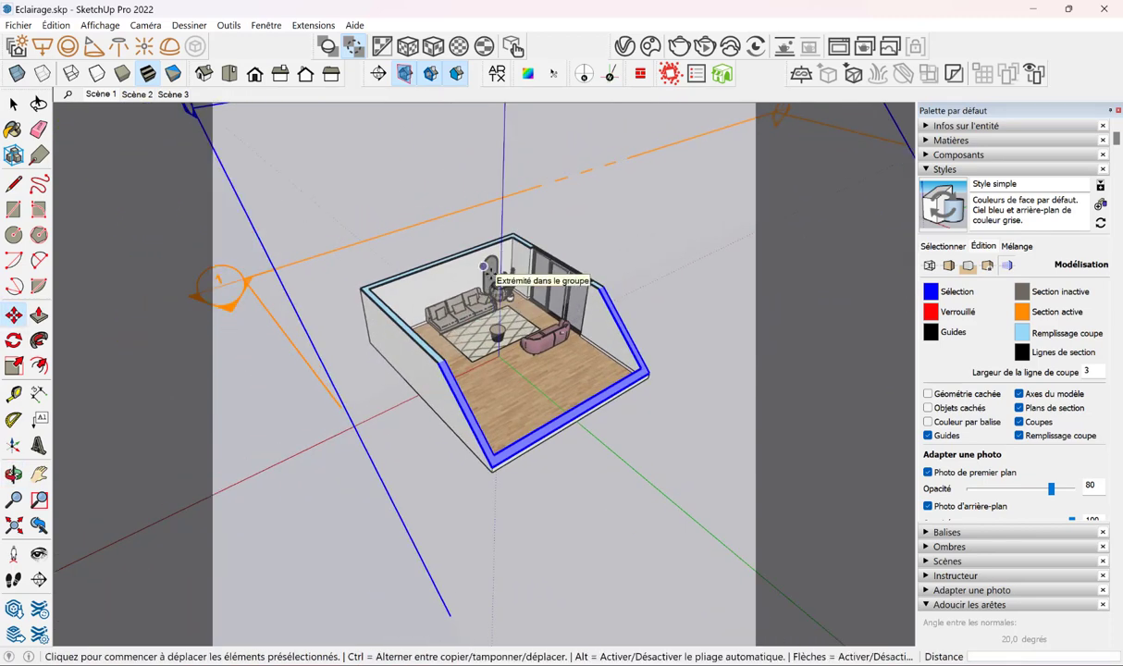
scroll(500, 273, "down", 3)
middle_click_drag(500, 273, 412, 290)
Delete the extra section plane and select the remaining horizontal one
key("space")
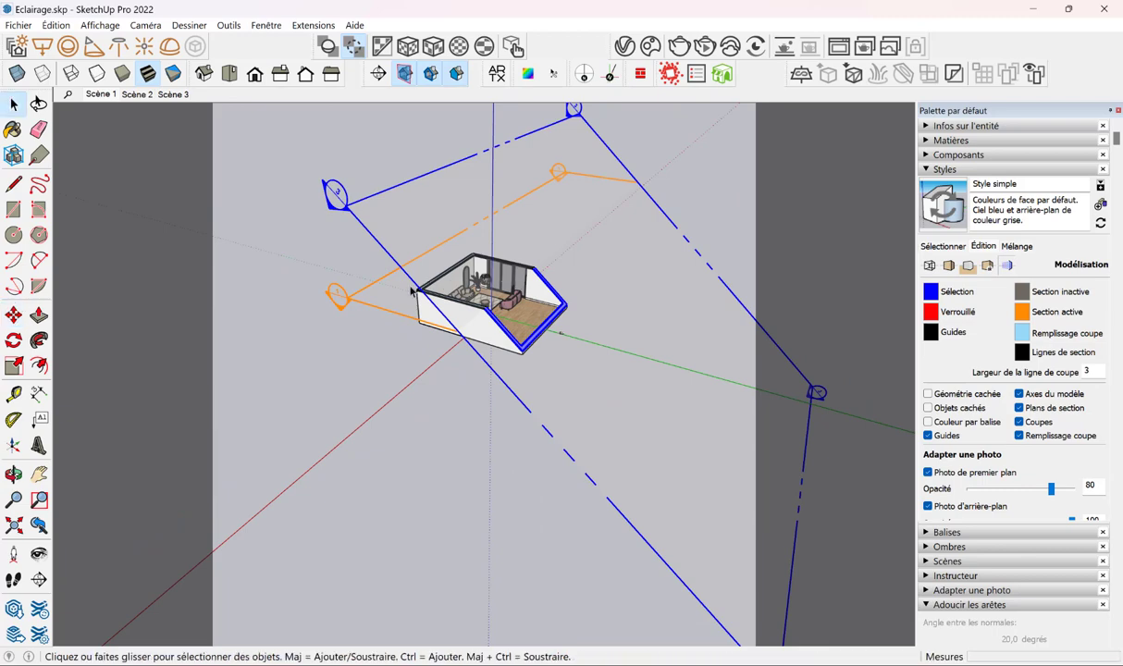
key("Delete")
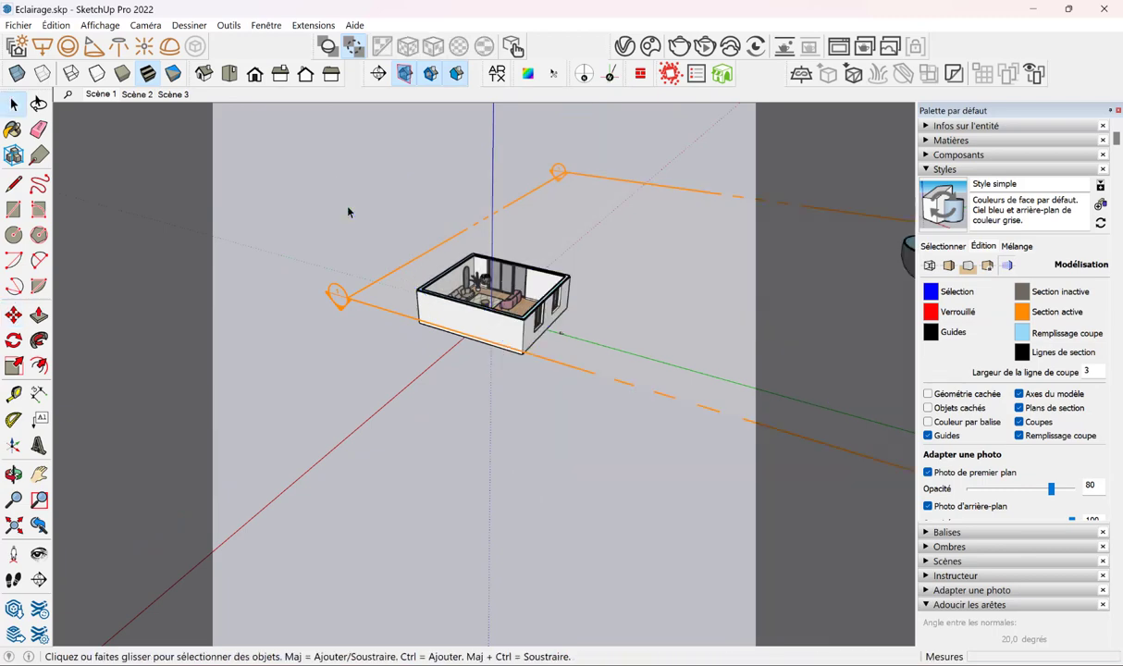
left_click(384, 277)
Check the SectionPlane clipper among V-Ray Materials, Lights and Geometries, then bring up the render
left_click(624, 46)
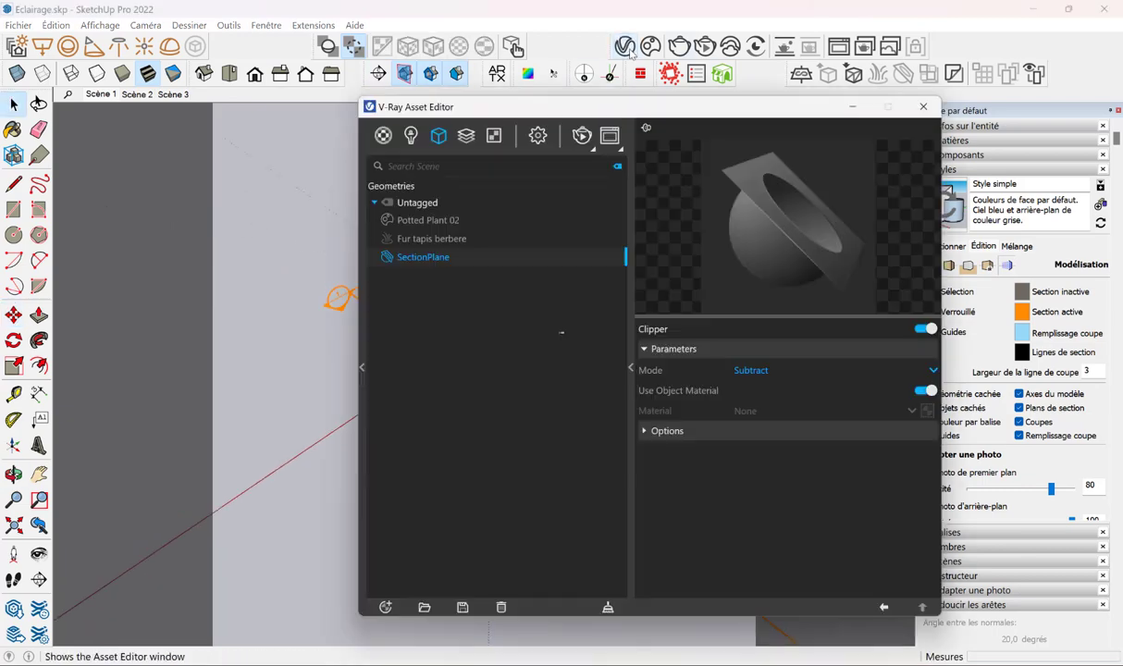
left_click_drag(503, 109, 378, 89)
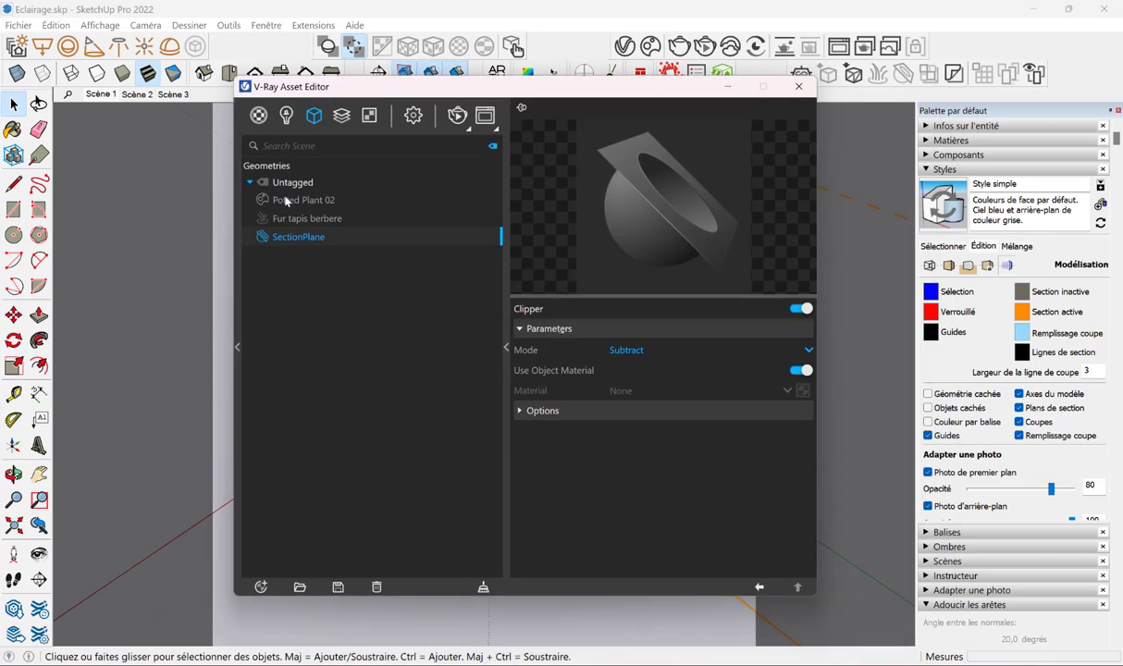
left_click(258, 117)
left_click(286, 115)
left_click(313, 113)
left_click(457, 114)
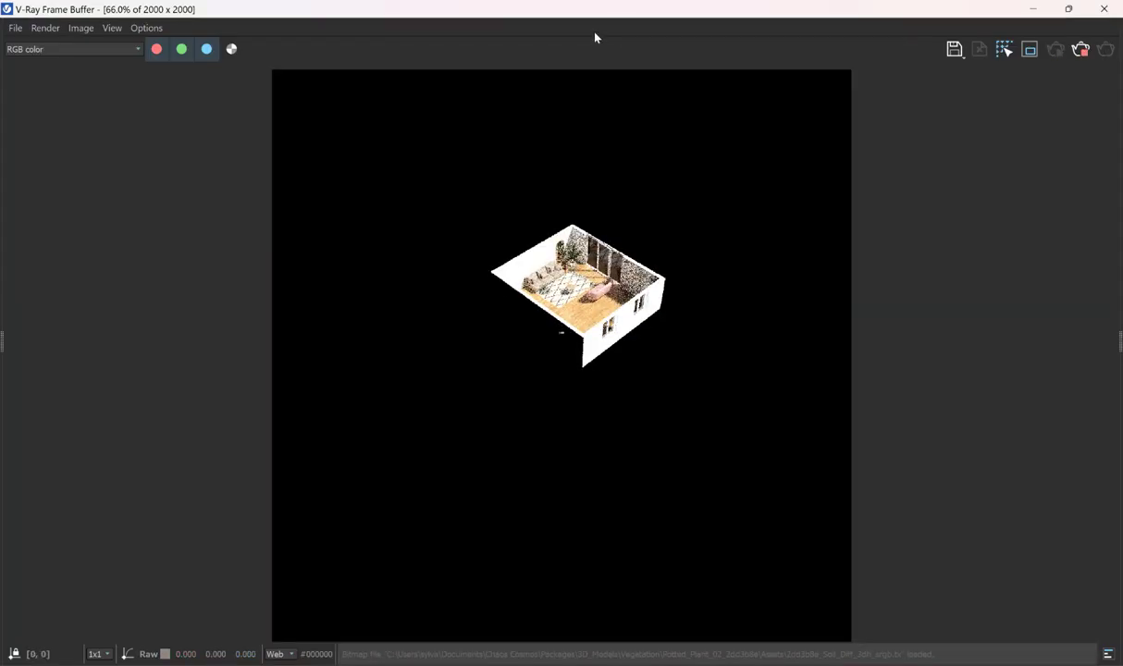
Arrange SketchUp on the left half of the screen and the Frame Buffer beside it
left_click_drag(625, 10, 833, 106)
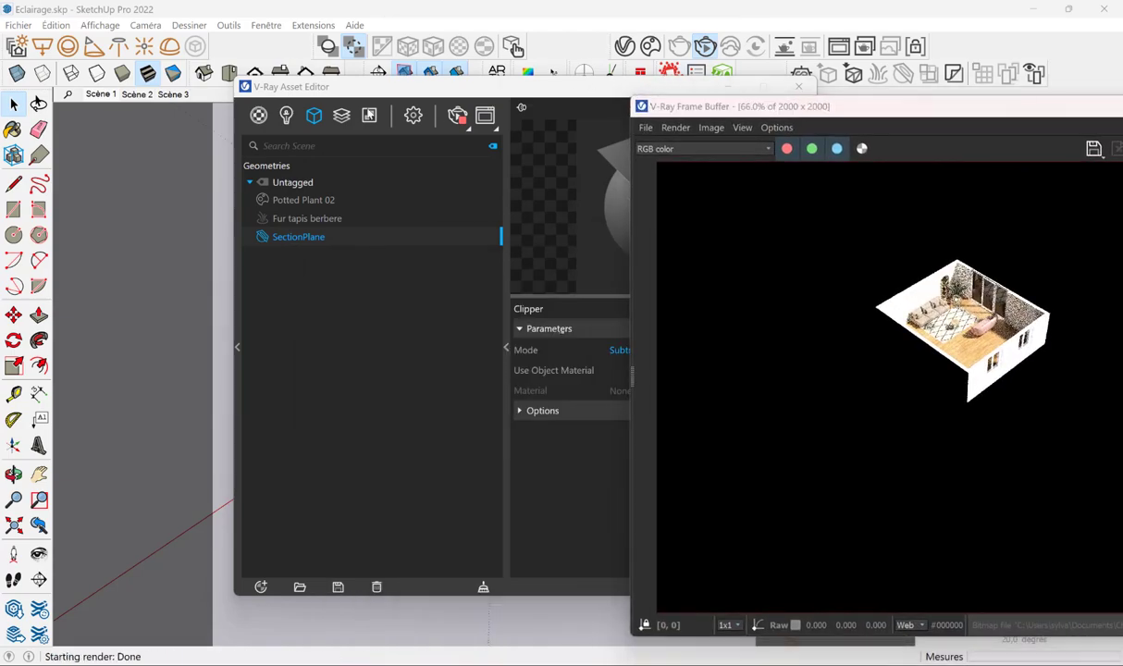
left_click(673, 89)
left_click(726, 90)
mouse_move(752, 13)
left_mouse_down()
mouse_move(435, 8)
mouse_move(490, 46)
left_mouse_up()
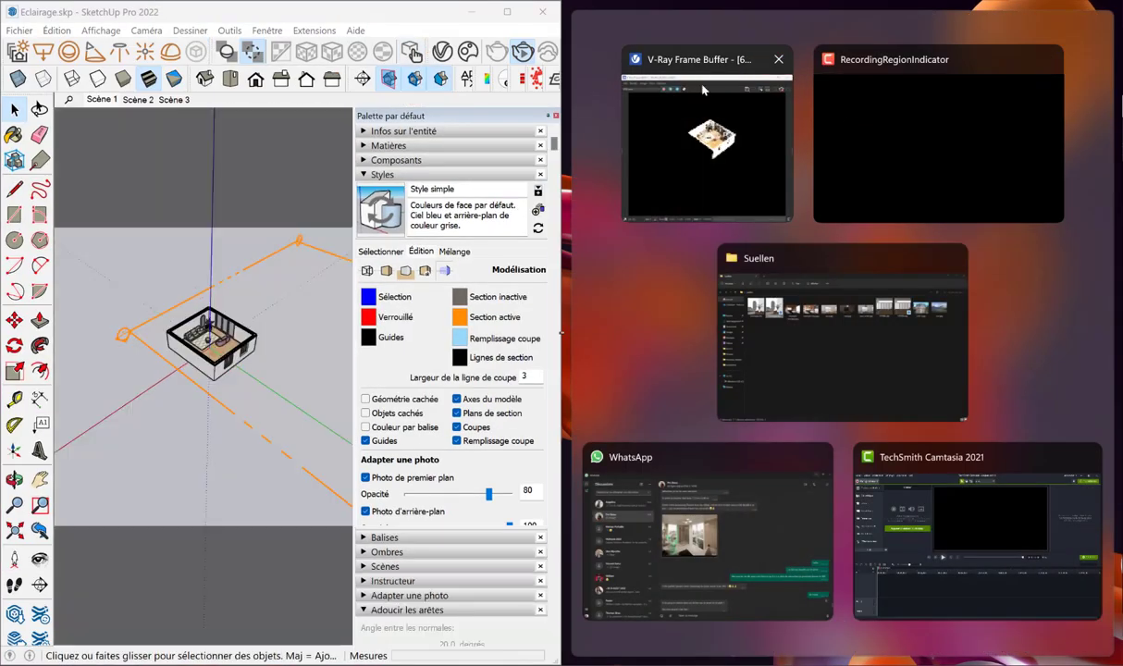
left_click(683, 118)
Zoom in on the living room during interactive rendering, stop the render, and orbit higher
scroll(195, 333, "up", 2)
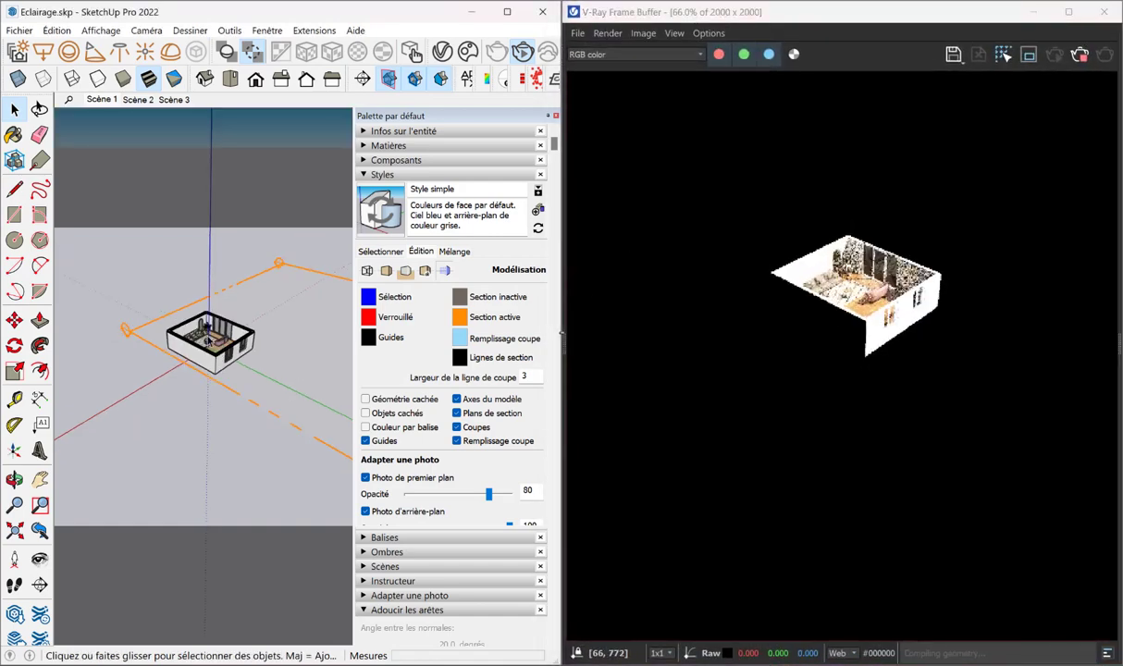
scroll(199, 337, "up", 2)
scroll(207, 343, "up", 3)
scroll(207, 342, "up", 2)
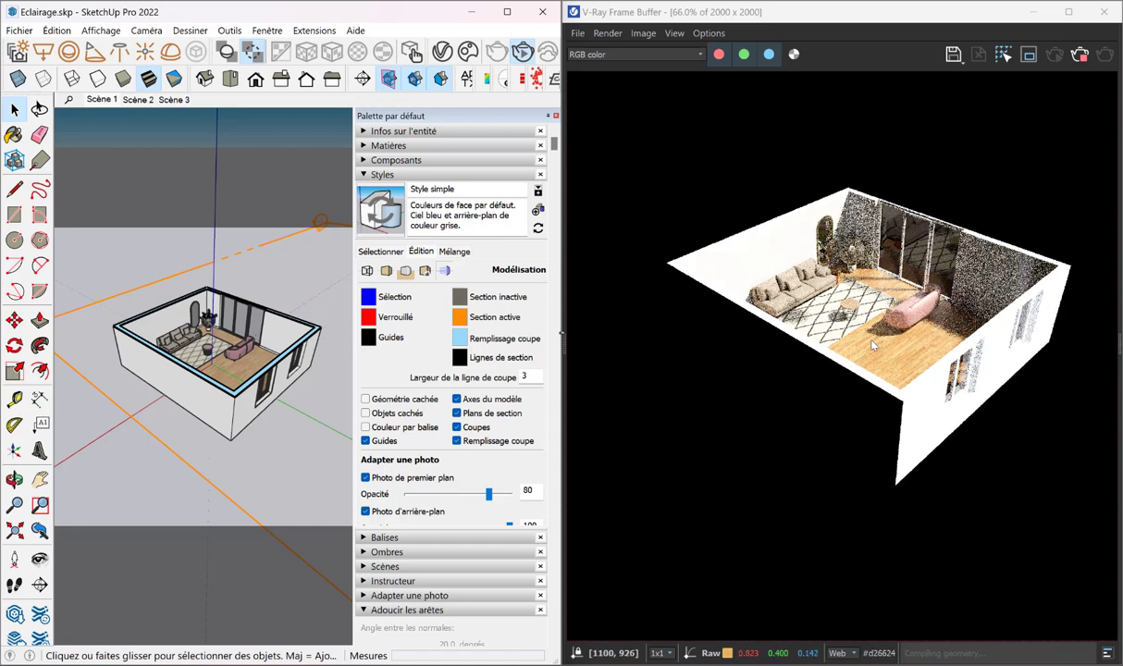
left_click(1079, 54)
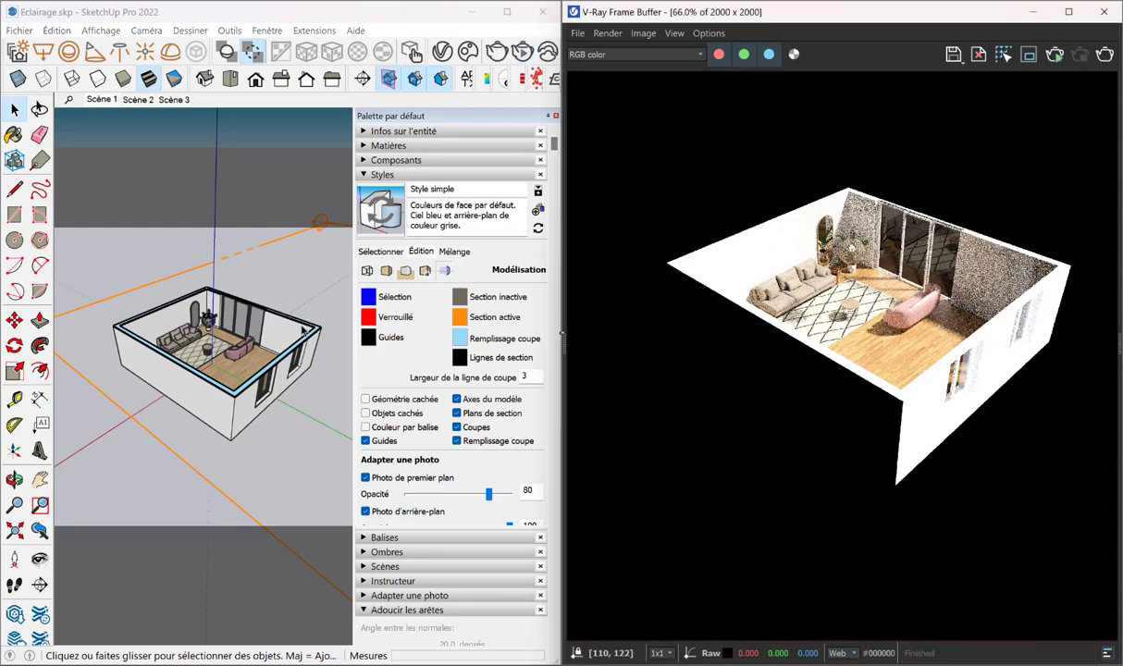
middle_click_drag(278, 360, 353, 357)
middle_click_drag(222, 356, 384, 111)
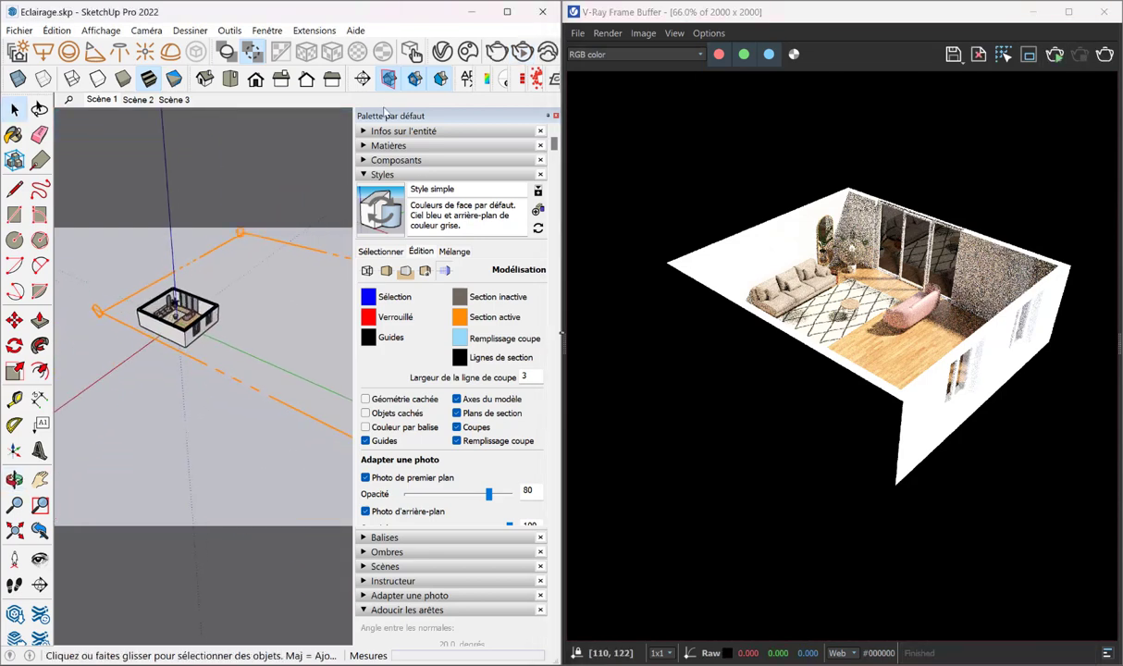
Add a second section plane to the room group and move it 3,31 m
left_click(185, 340)
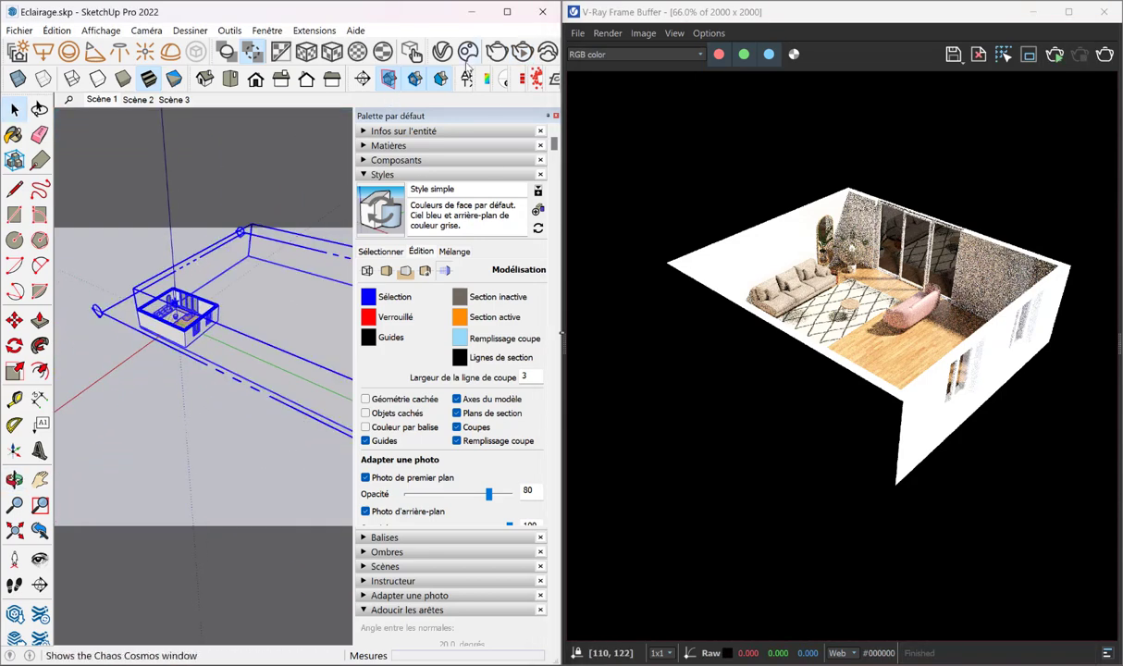
left_click(390, 79)
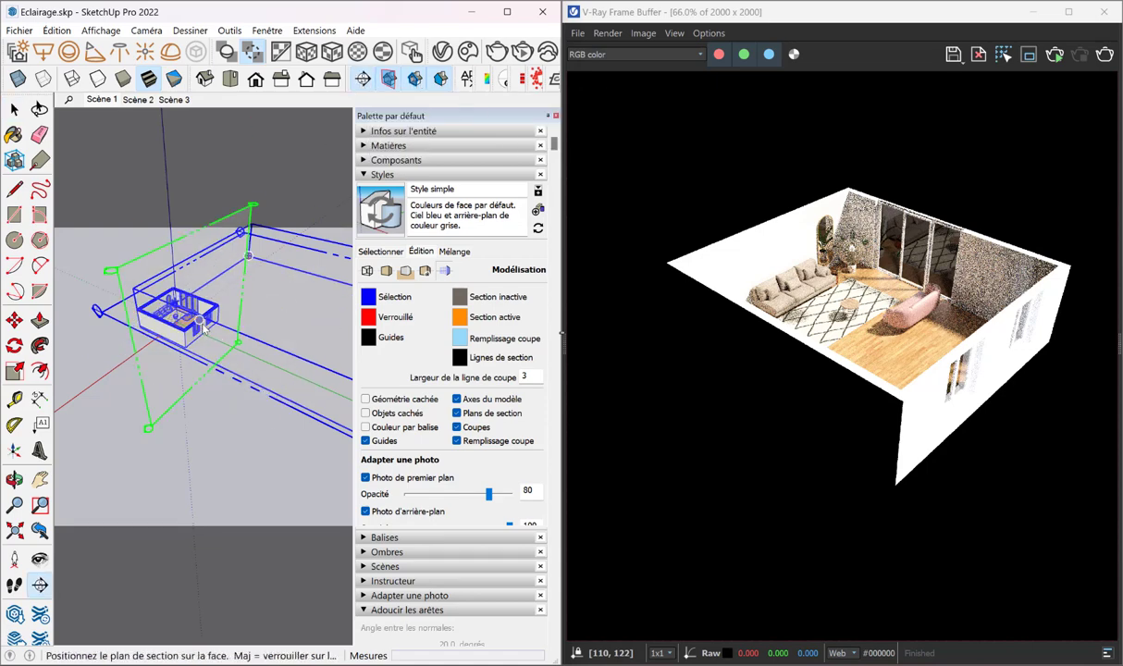
left_click(183, 368)
left_click(639, 383)
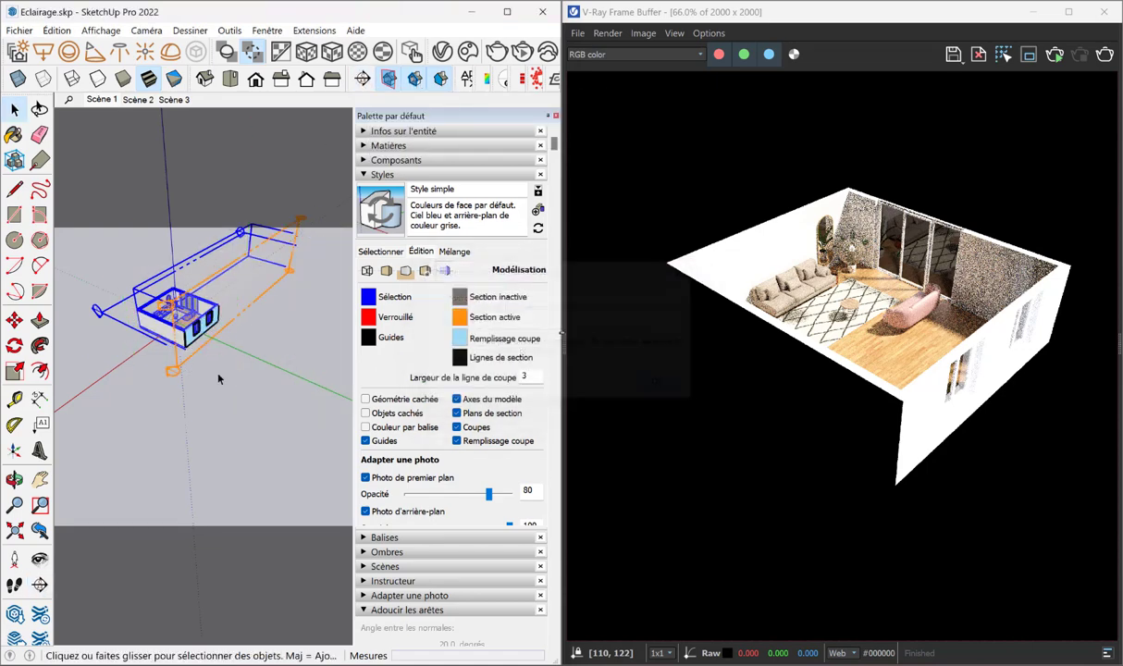
left_click(174, 359)
key("m")
left_click(198, 391)
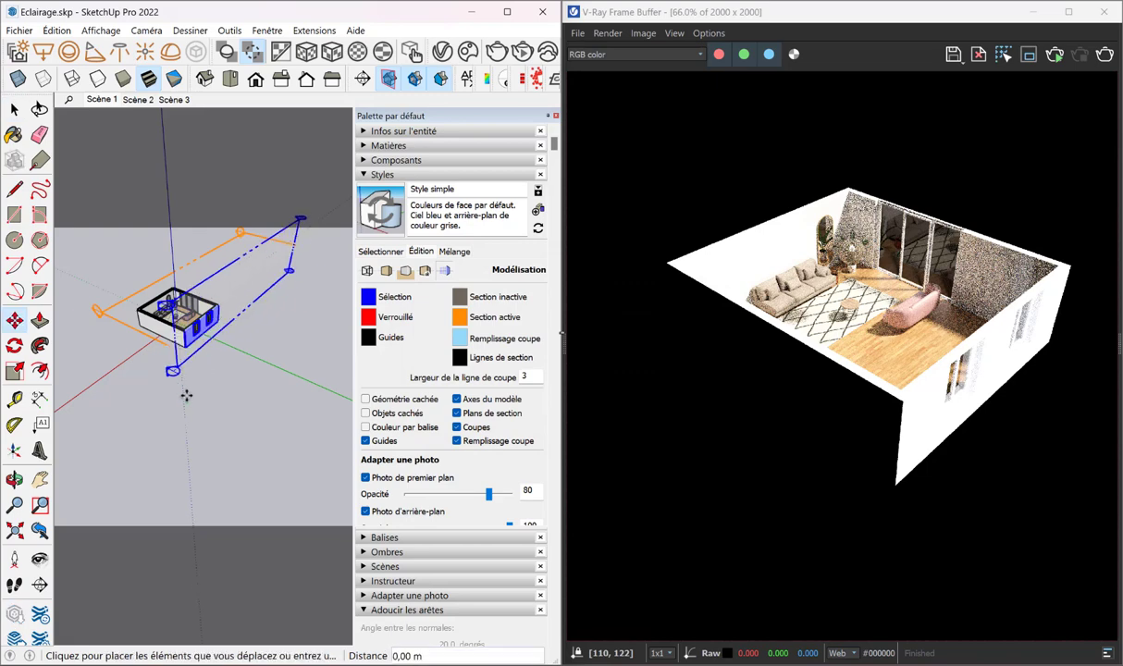
left_click(168, 388)
Confirm SectionPlane#1 in the V-Ray asset list, deselect it, and restart interactive rendering
left_click(412, 52)
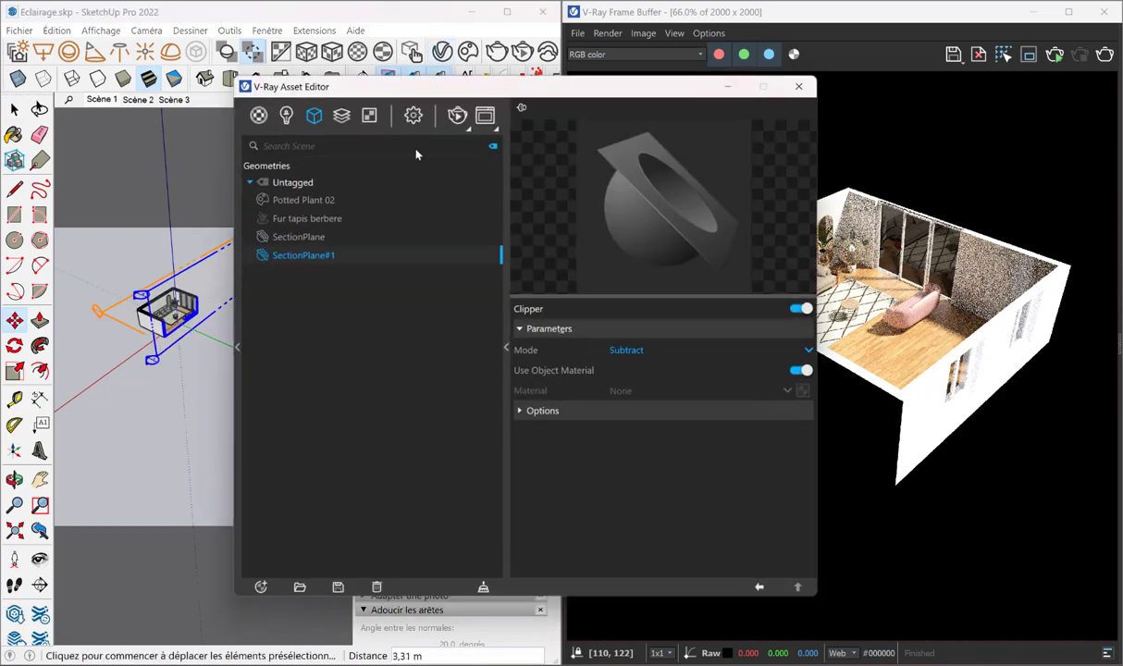
left_click(796, 87)
key("space")
left_click(308, 406)
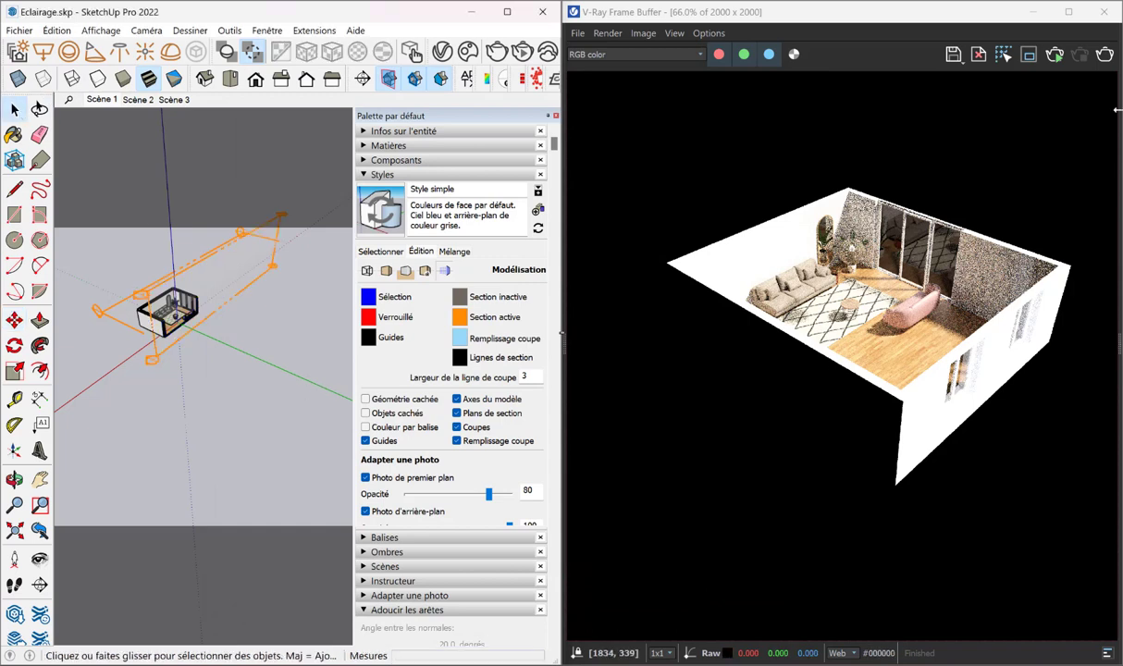
left_click(1054, 58)
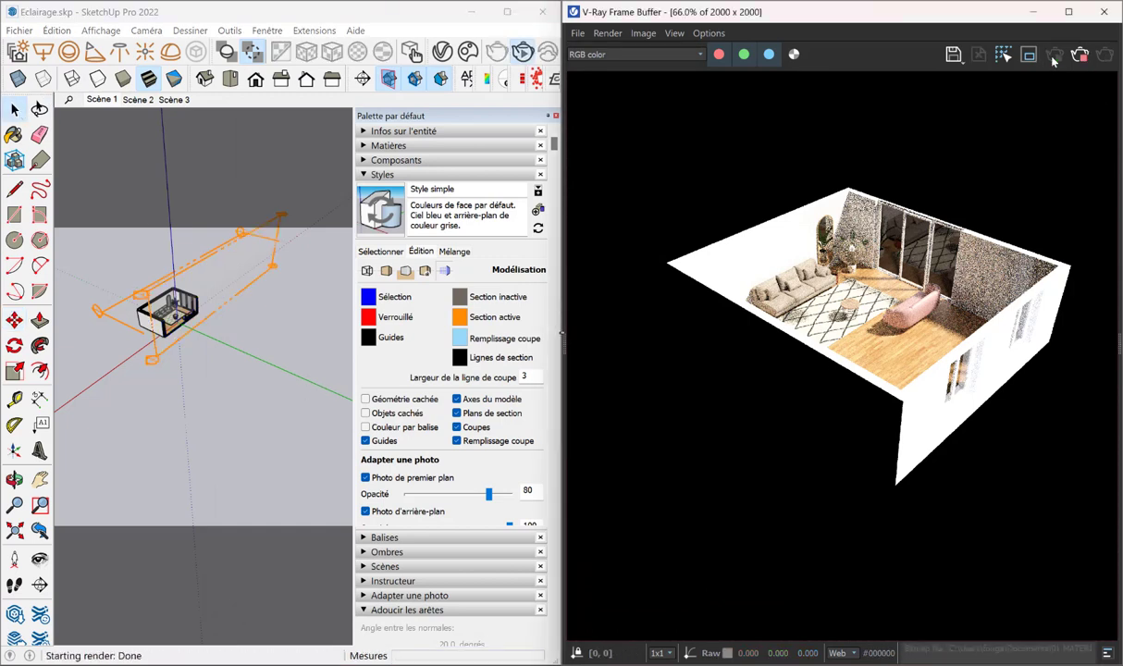
Zoom in and orbit to a closer angled view of the sofa and rug while rendering
scroll(213, 342, "up", 1)
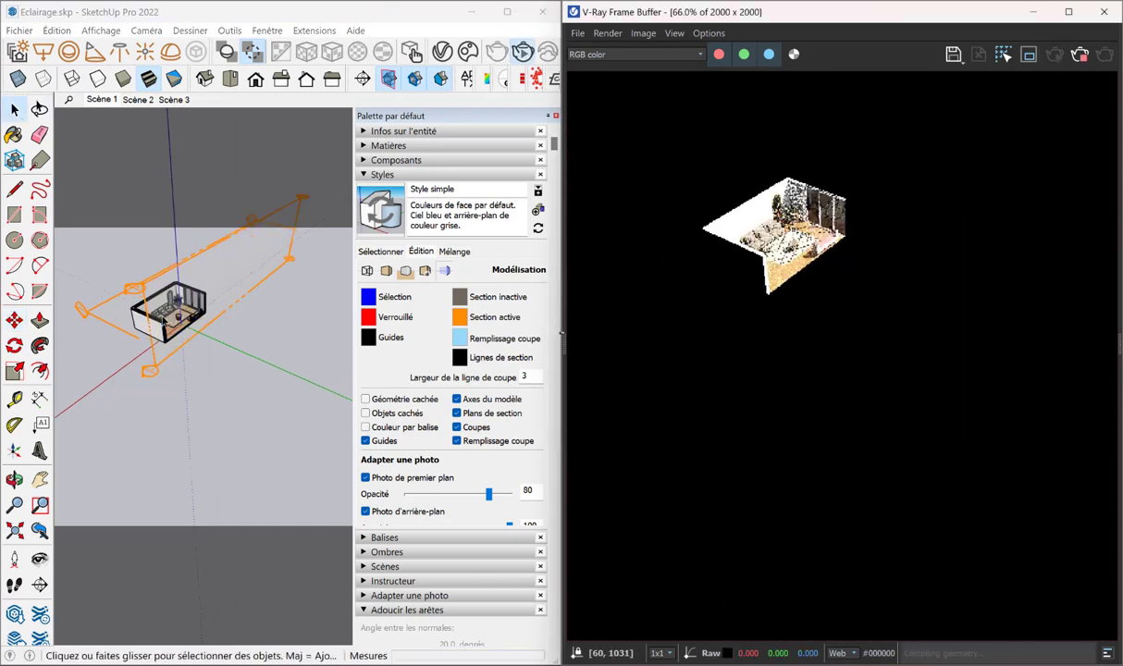
scroll(212, 343, "up", 1)
scroll(213, 342, "up", 1)
scroll(212, 342, "up", 2)
mouse_move(212, 342)
middle_mouse_down()
mouse_move(259, 394)
mouse_move(231, 375)
middle_mouse_up()
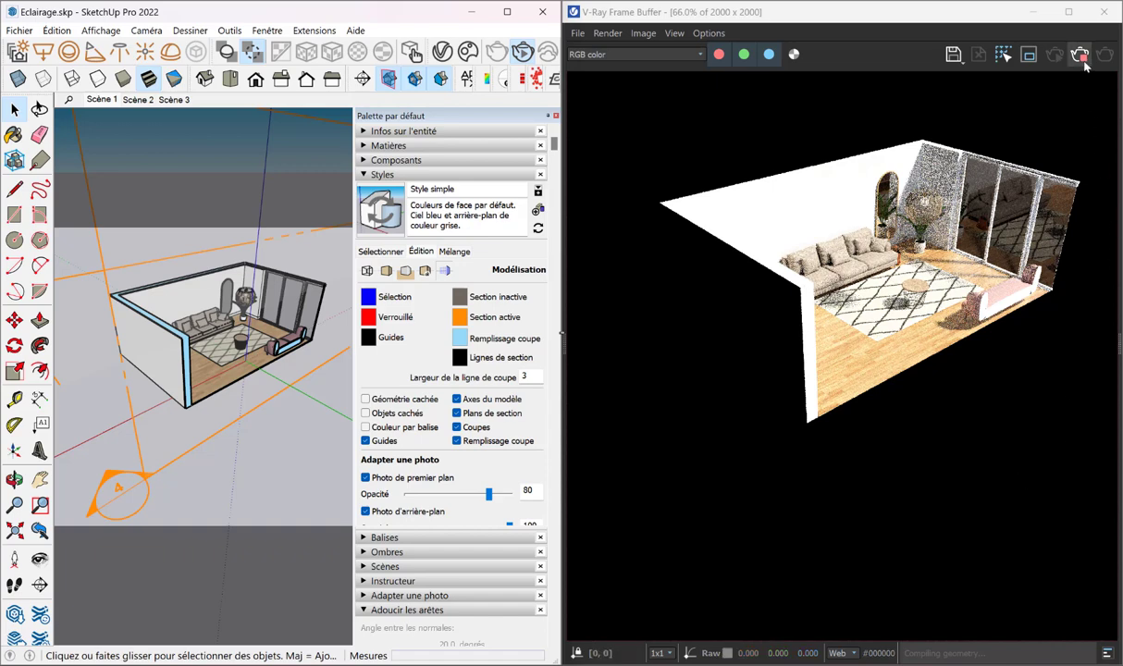
Close the render window and orbit around the house and its section planes
left_click(1104, 11)
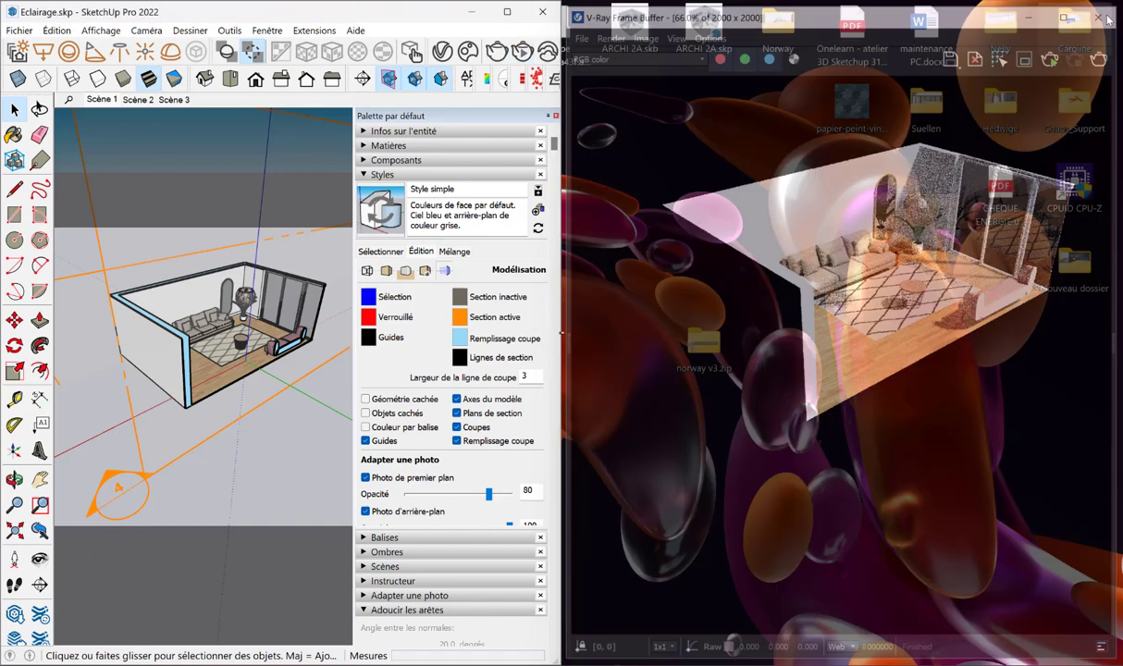
scroll(237, 320, "down", 2)
scroll(237, 319, "down", 2)
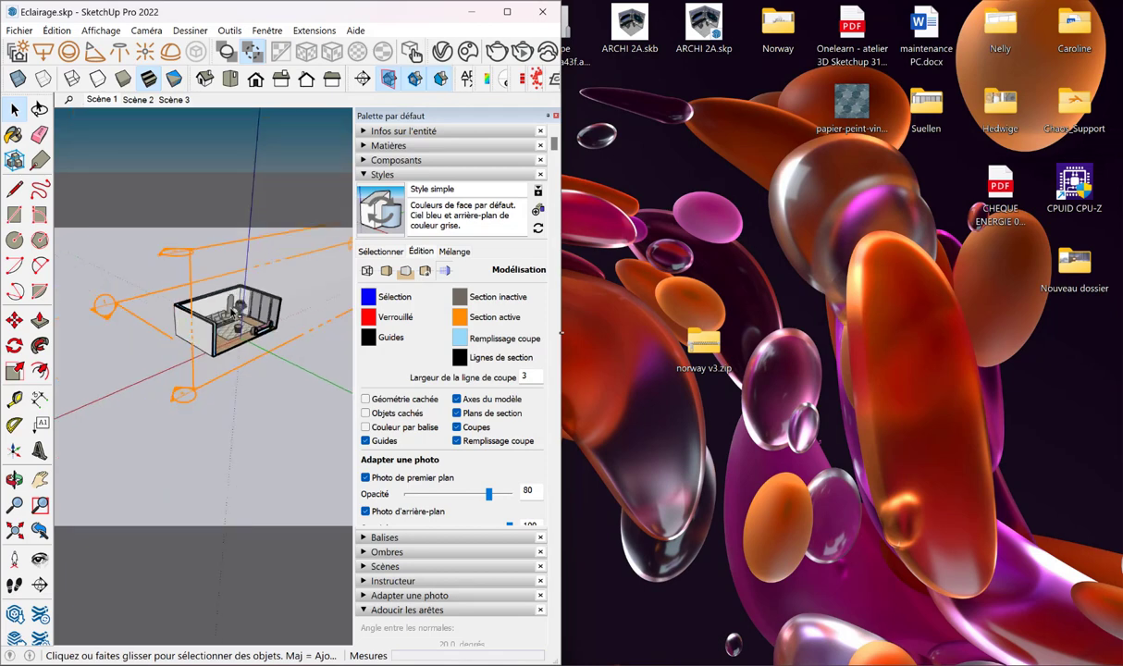
middle_click_drag(235, 315, 293, 319)
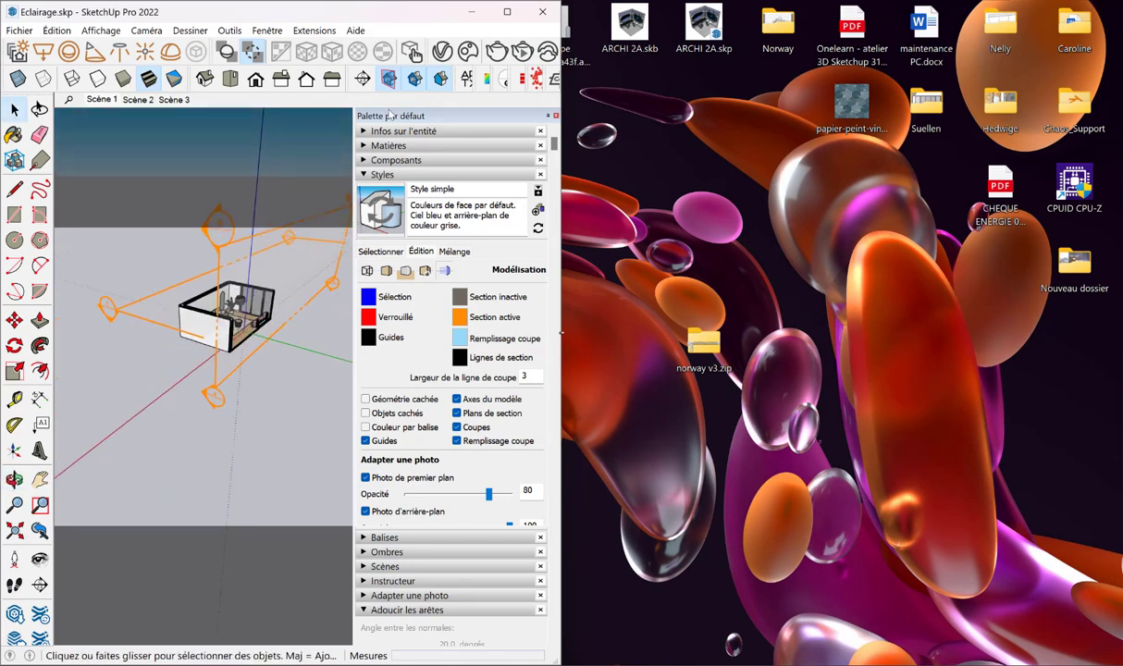
Delete the SectionPlane asset from the V-Ray geometries and confirm the deletion
left_click(444, 51)
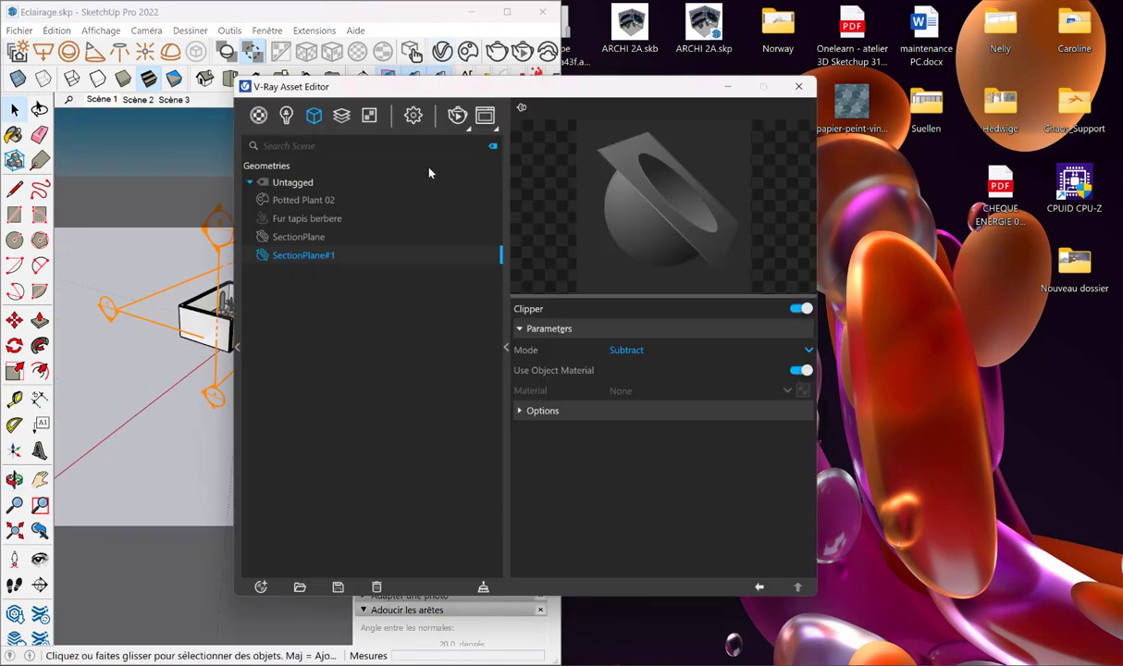
right_click(293, 239)
left_click(301, 286)
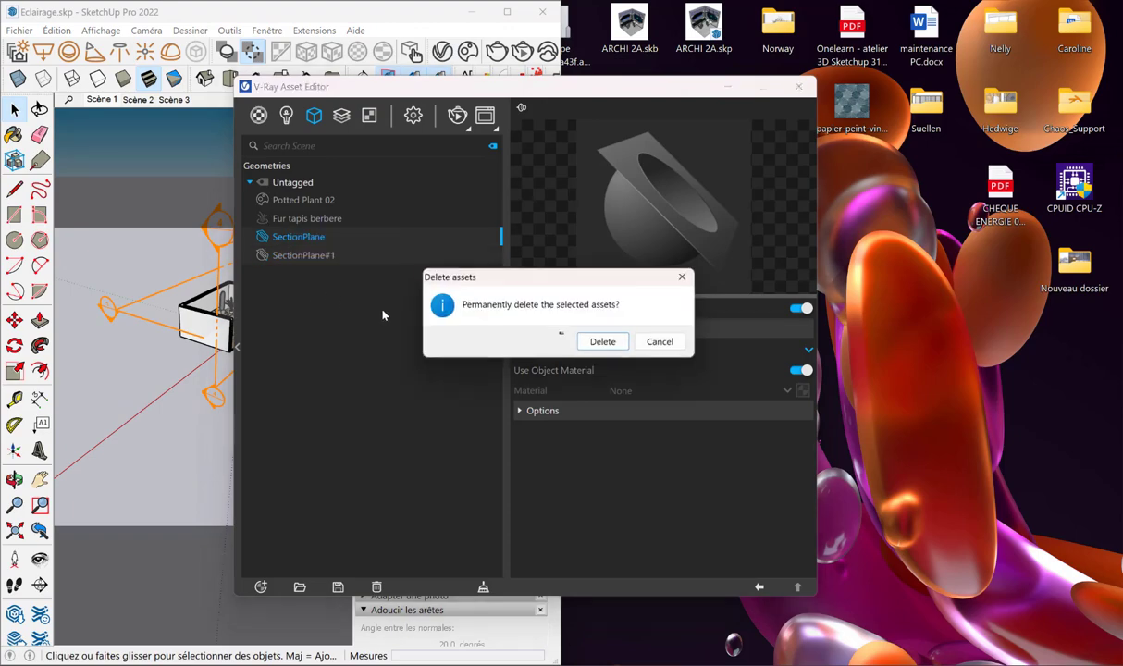
left_click(604, 343)
Close the asset editor, maximize SketchUp, and zoom out to reveal the sphere beside the house
left_click(798, 86)
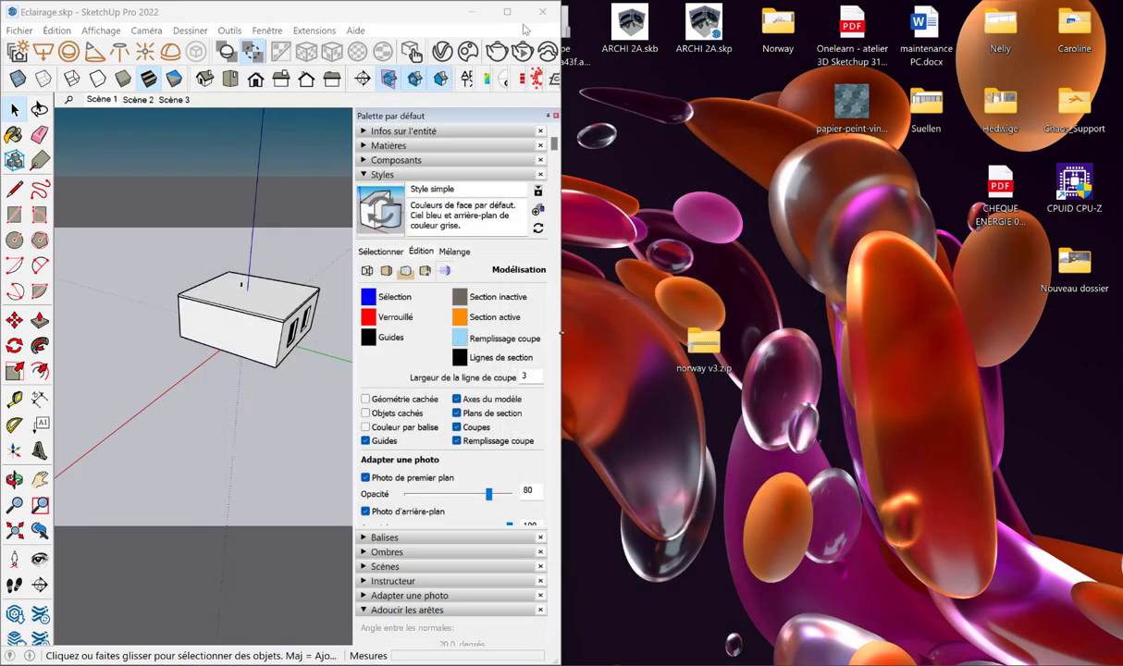
left_click(507, 11)
middle_click_drag(527, 258, 564, 278)
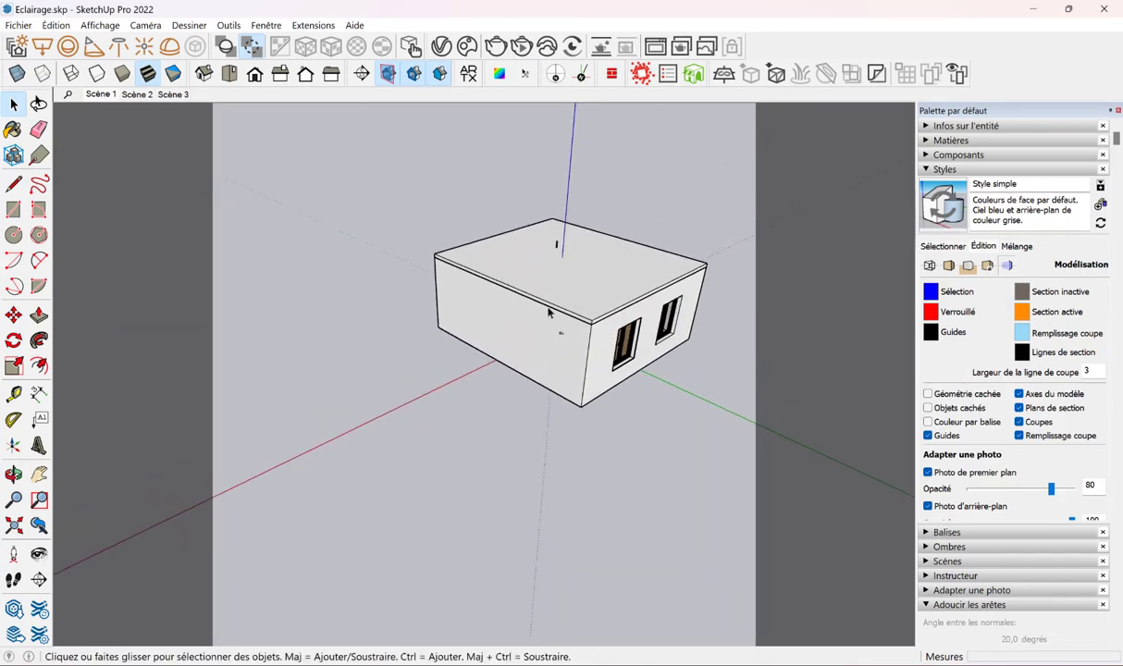
scroll(595, 299, "up", 2)
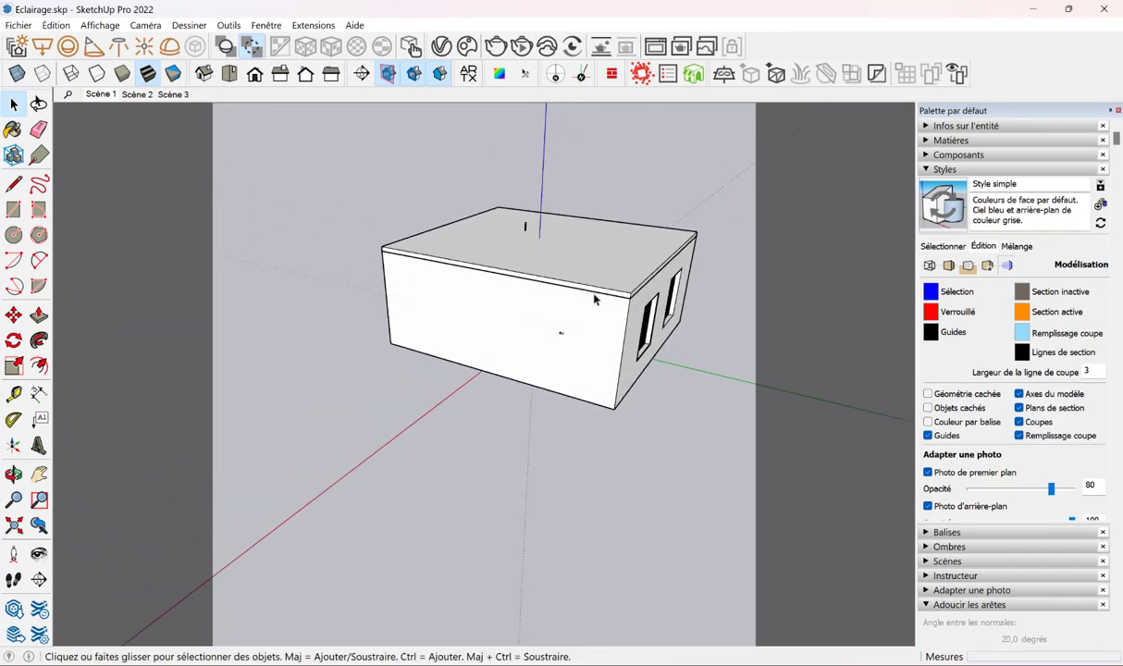
scroll(595, 299, "down", 2)
scroll(667, 304, "down", 2)
middle_click_drag(667, 303, 305, 276)
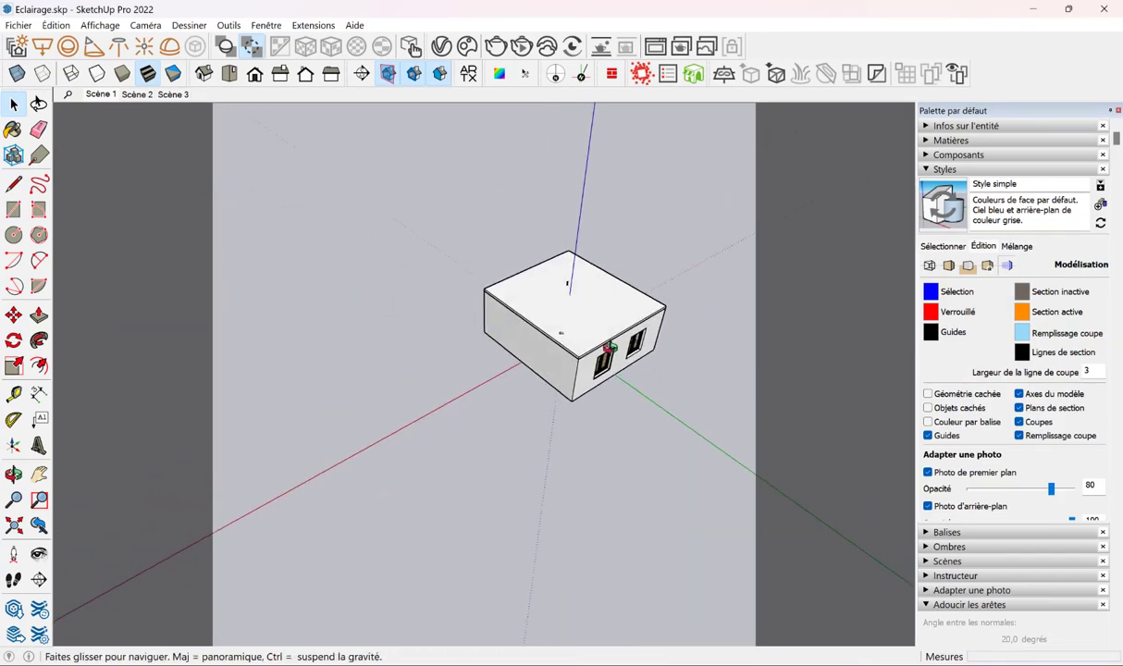
scroll(492, 326, "down", 2)
scroll(492, 325, "down", 1)
Select all, explode the large enclosing group, and select just the sphere
key("ctrl+a")
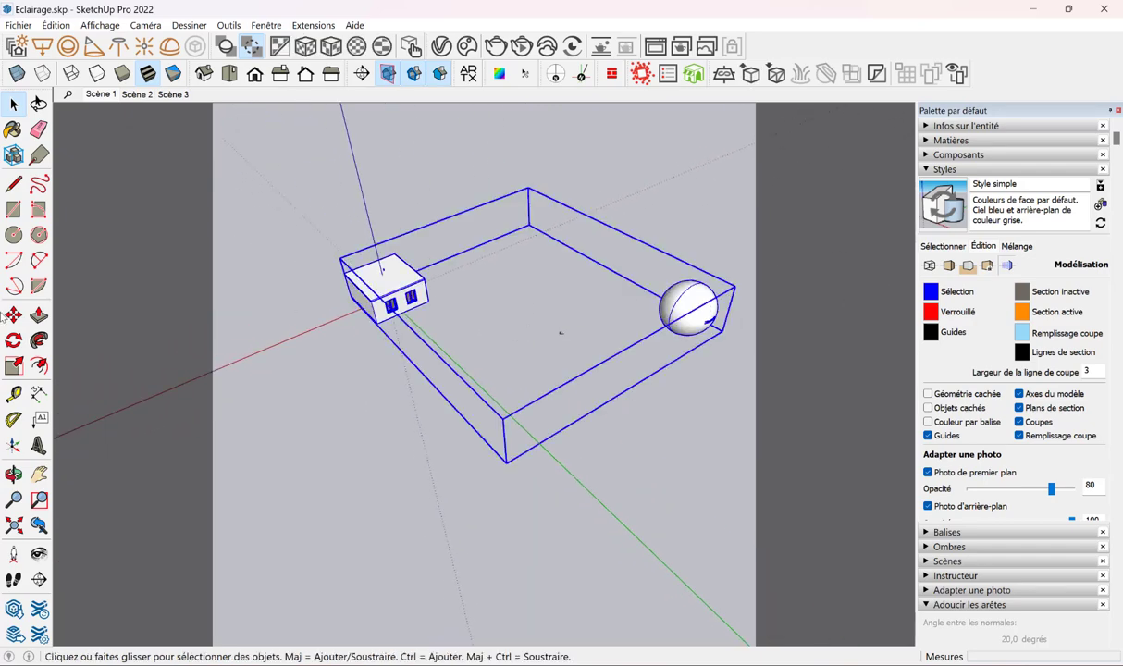
right_click(691, 309)
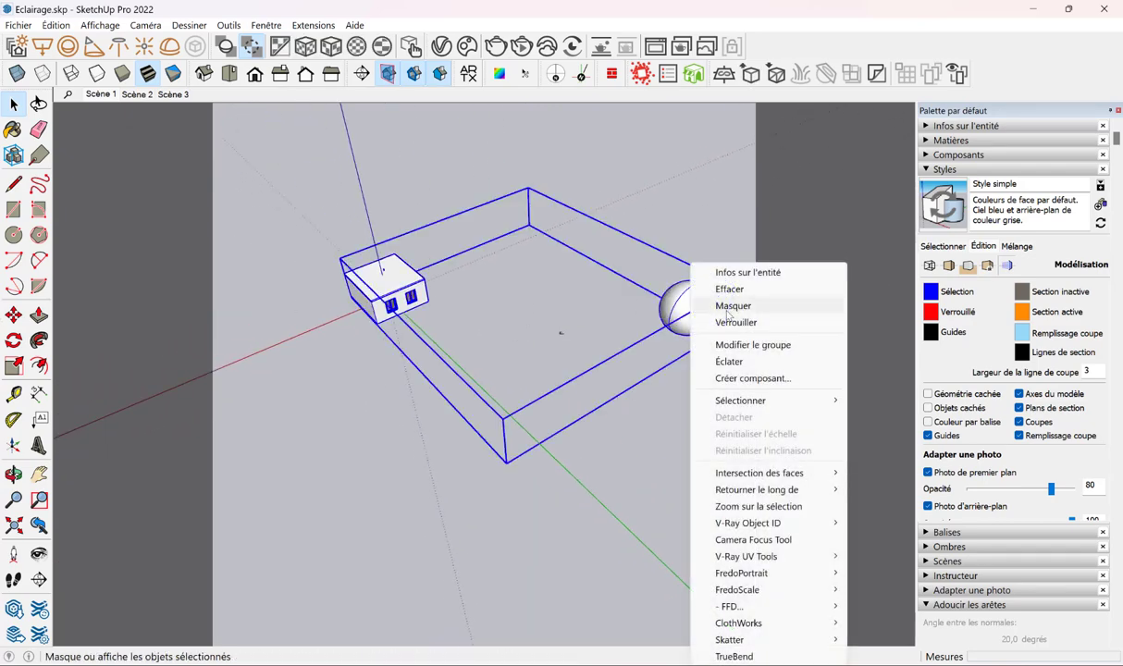
left_click(723, 362)
left_click(682, 301)
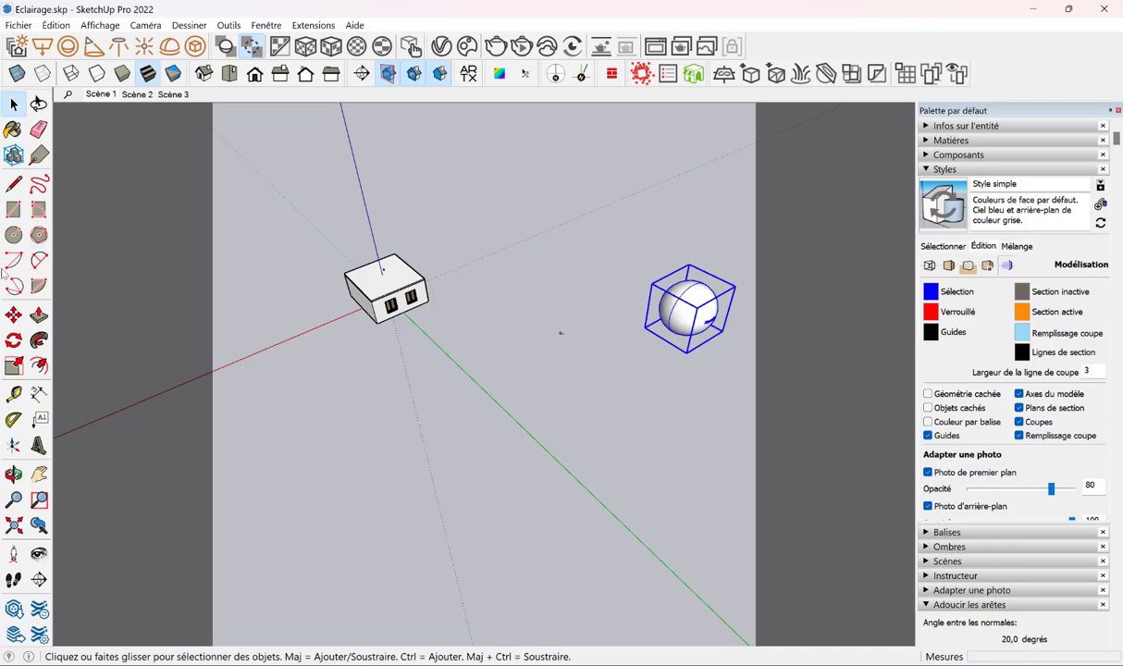
Move the sphere by its bounding-box corner onto the house's corner
left_click(13, 314)
left_click(687, 352)
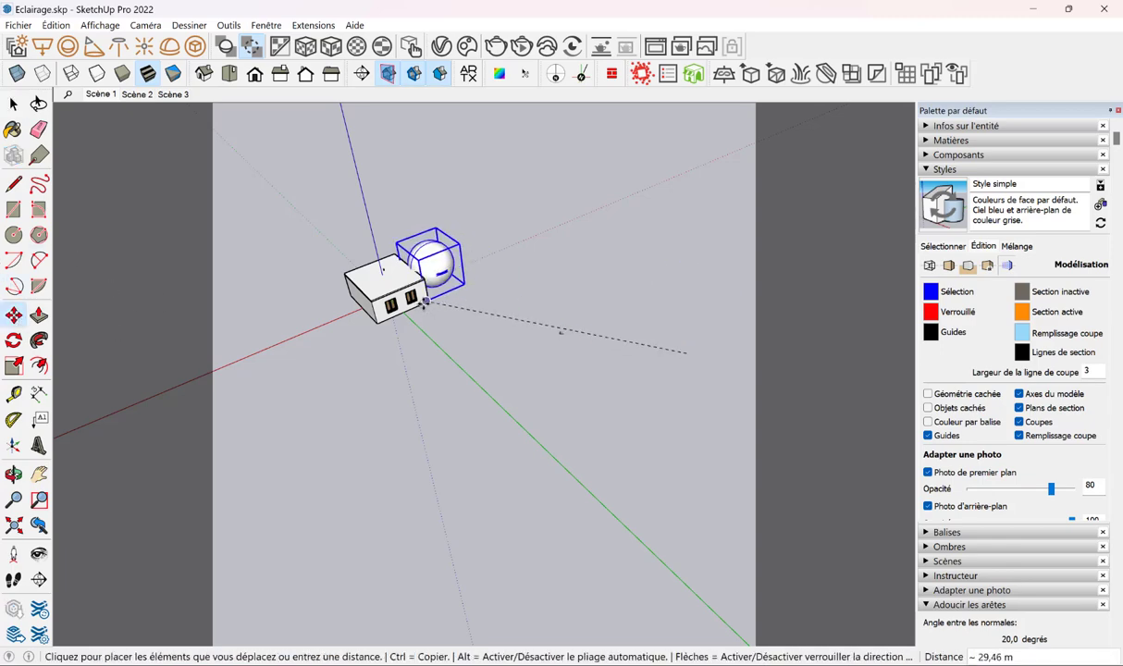
left_click(426, 302)
scroll(488, 263, "up", 3)
mouse_move(446, 283)
middle_mouse_down()
mouse_move(254, 216)
mouse_move(552, 393)
mouse_move(292, 326)
mouse_move(514, 396)
middle_mouse_up()
Nudge the sphere until it sits over the house's roof and wall corner
left_click(546, 392)
left_click(526, 381)
left_click(515, 396)
left_click(509, 396)
mouse_move(601, 419)
middle_mouse_down()
mouse_move(700, 355)
mouse_move(581, 396)
middle_mouse_up()
left_click(613, 409)
left_click(700, 355)
left_click(14, 104)
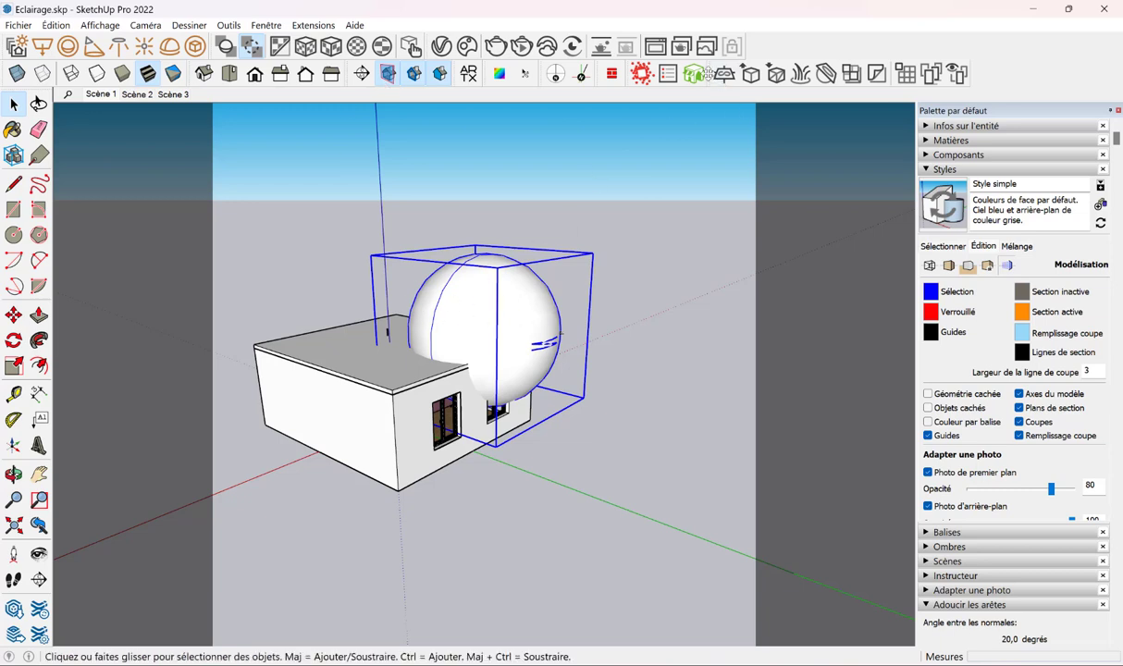
Rearrange the V-Ray toolbar, orbit in on the sphere, and bring up the V-Ray Asset Editor
left_click_drag(714, 73, 798, 73)
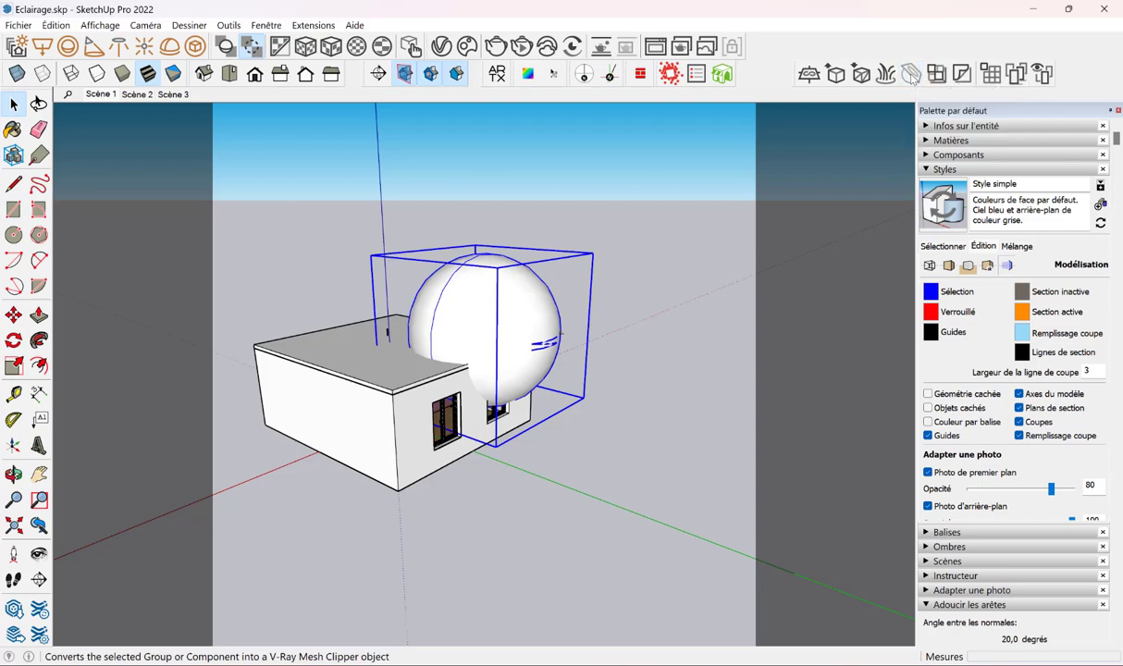
scroll(364, 342, "up", 3)
mouse_move(388, 351)
middle_mouse_down()
mouse_move(365, 343)
mouse_move(534, 371)
mouse_move(364, 339)
middle_mouse_up()
middle_click_drag(599, 370, 494, 117)
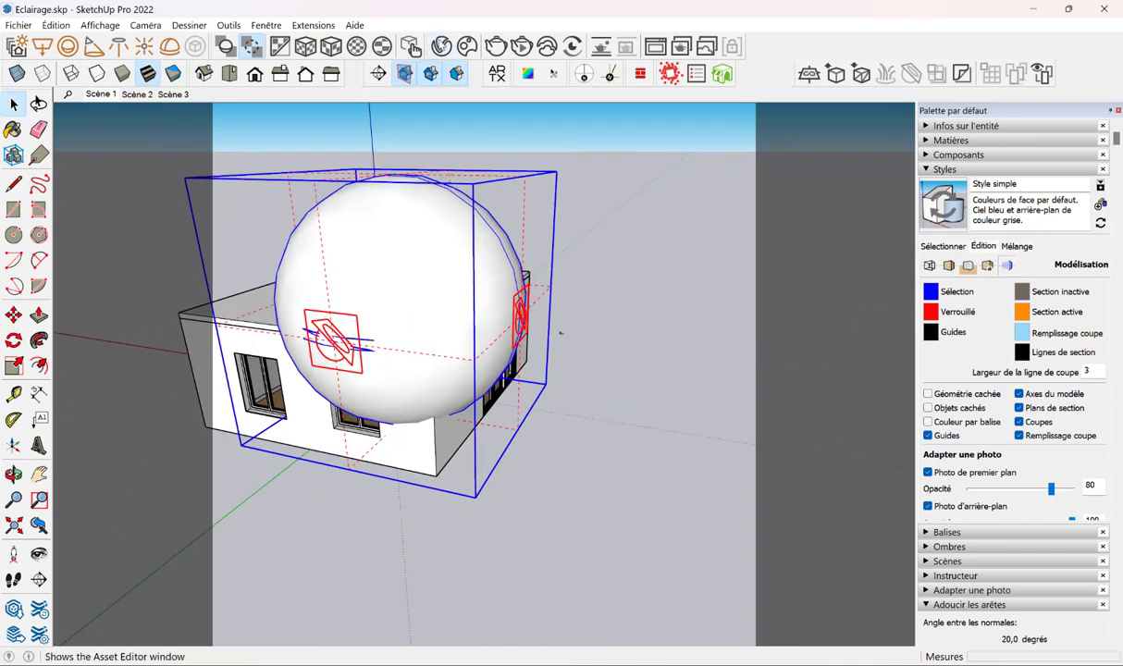
left_click(405, 73)
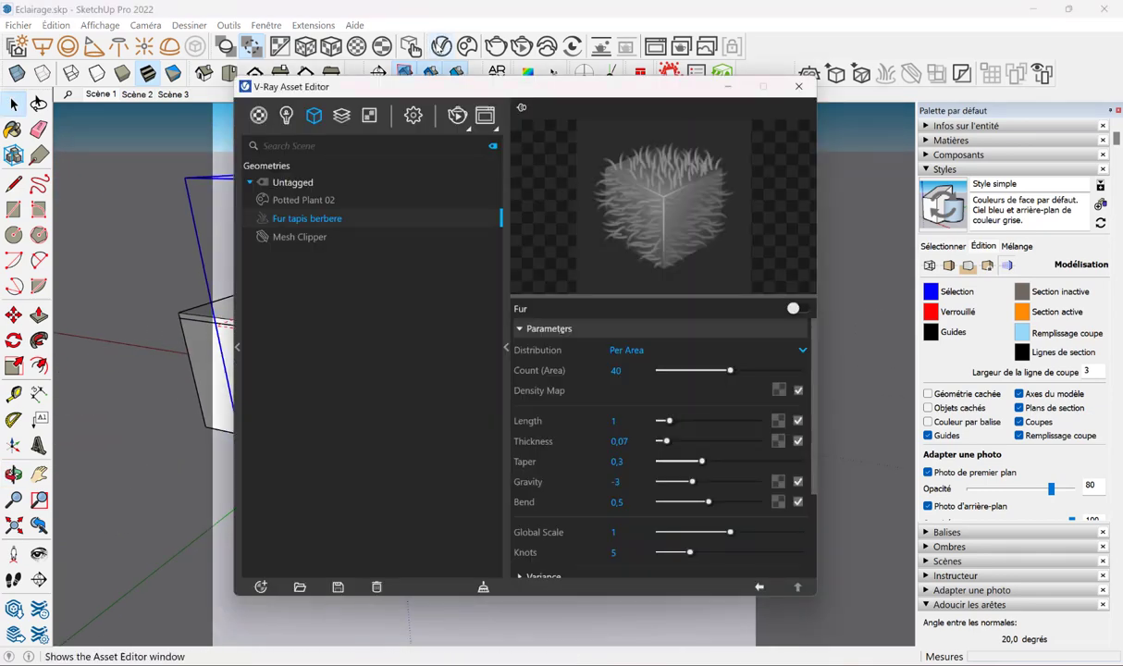
Start an interactive render of the Mesh Clipper cutaway, tiled beside SketchUp
left_click(303, 239)
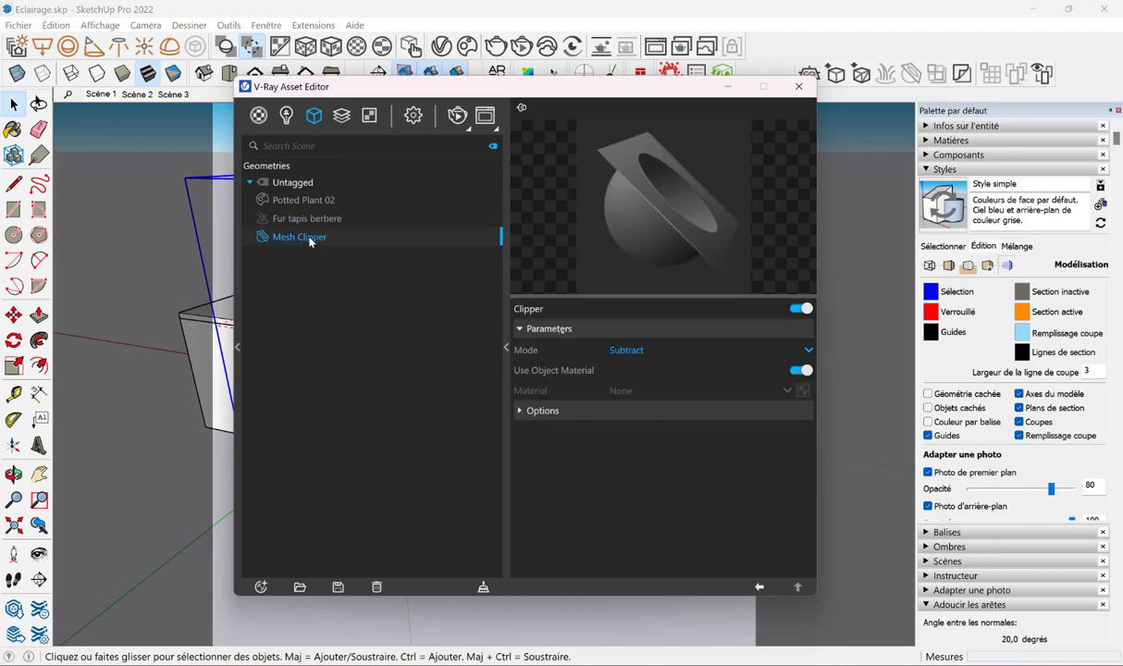
left_click(452, 120)
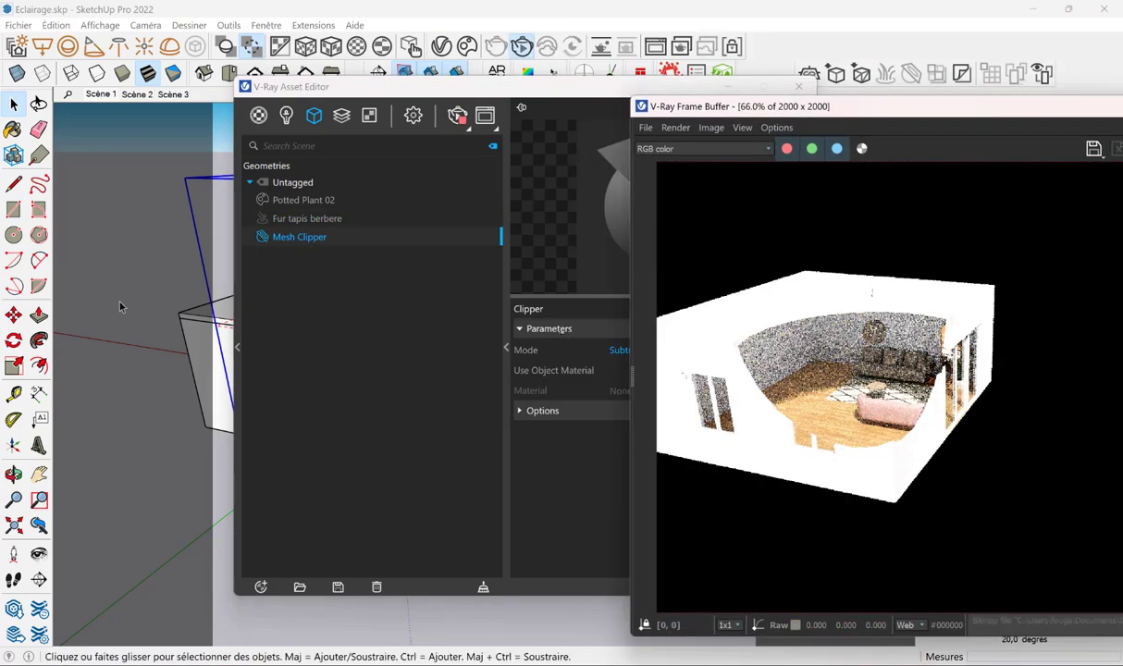
left_click(120, 308)
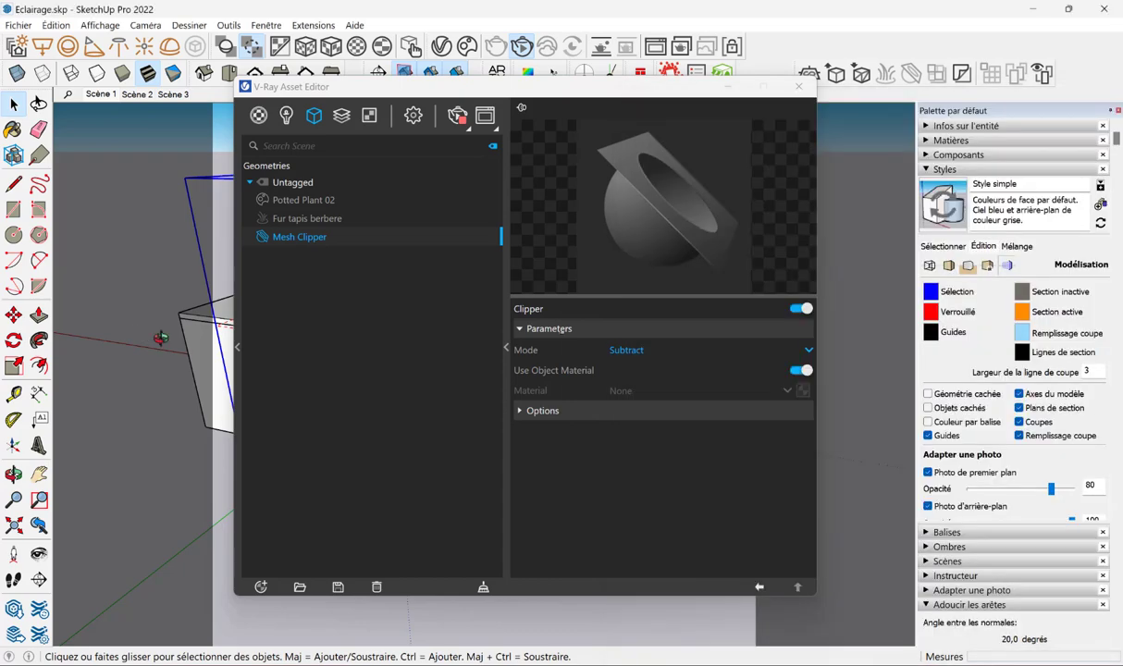
left_click(799, 90)
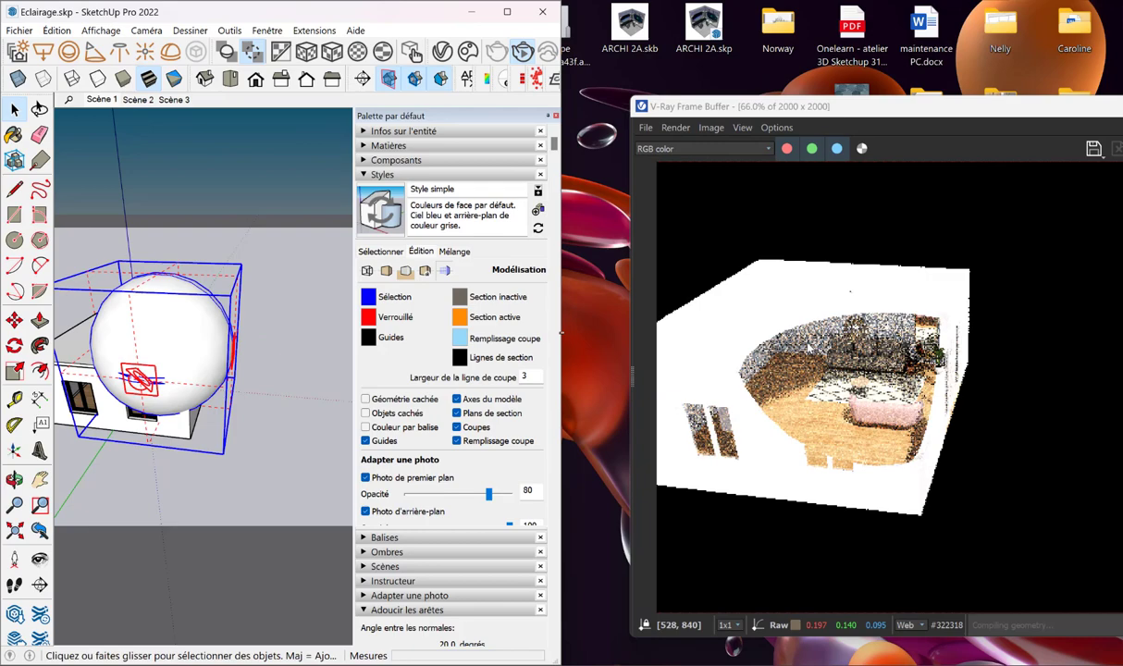
left_click_drag(374, 5, 450, 46)
mouse_move(278, 324)
middle_mouse_down()
mouse_move(255, 234)
mouse_move(288, 330)
middle_mouse_up()
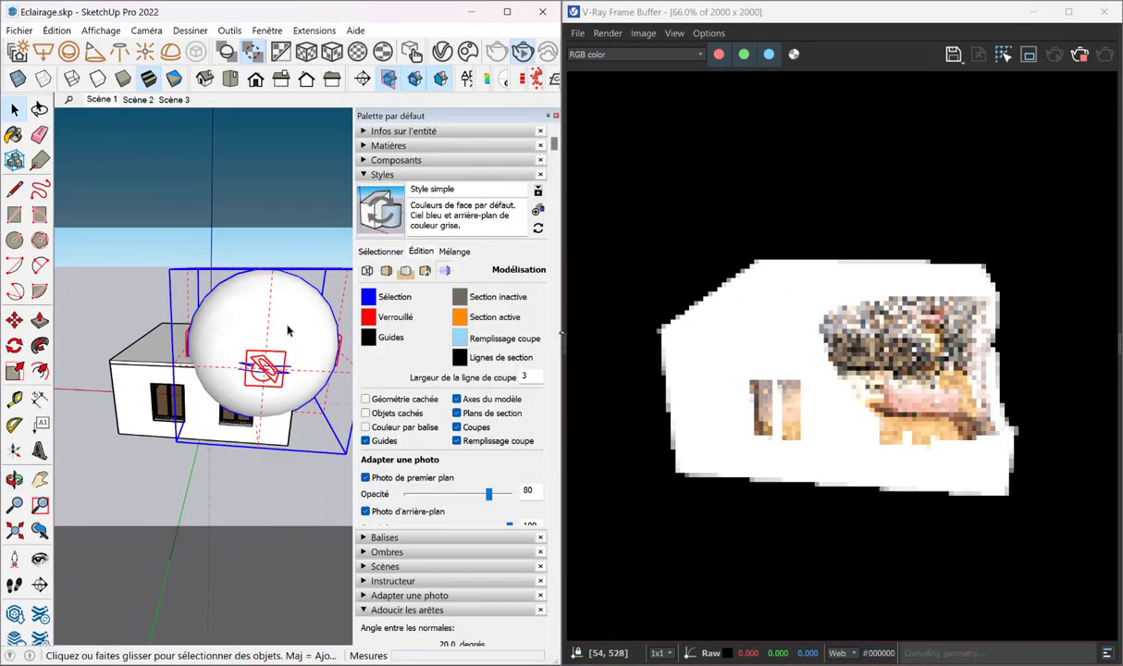
Move the clipping sphere further left, then close the render window
key("m")
left_click(258, 215)
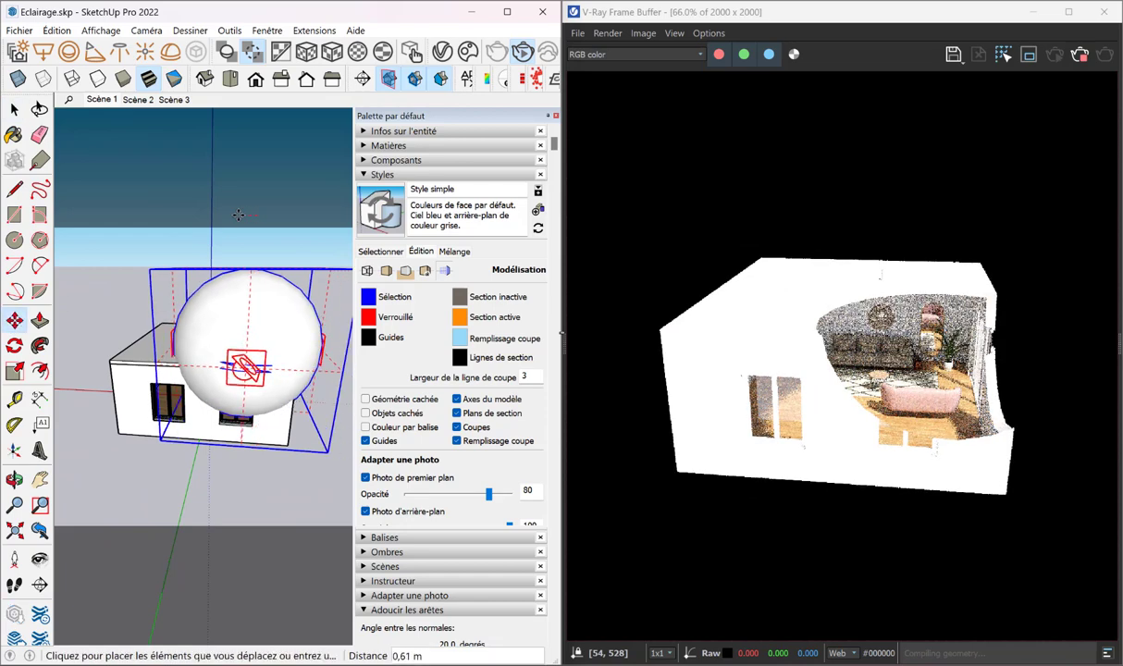
left_click(267, 218)
left_click(277, 219)
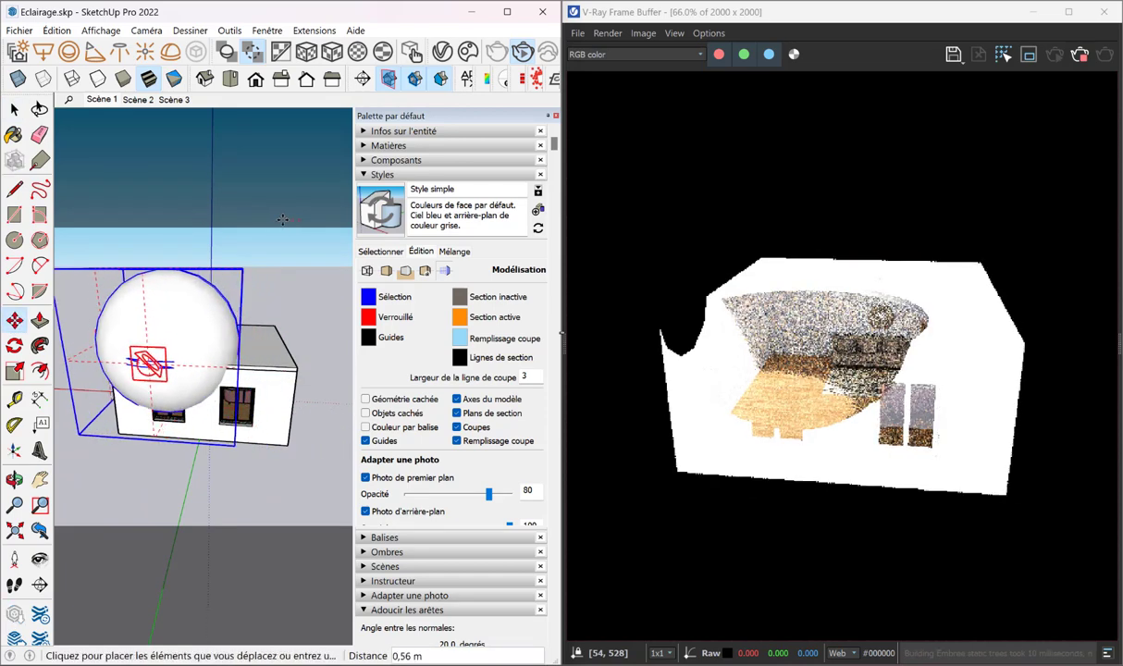
left_click(248, 227)
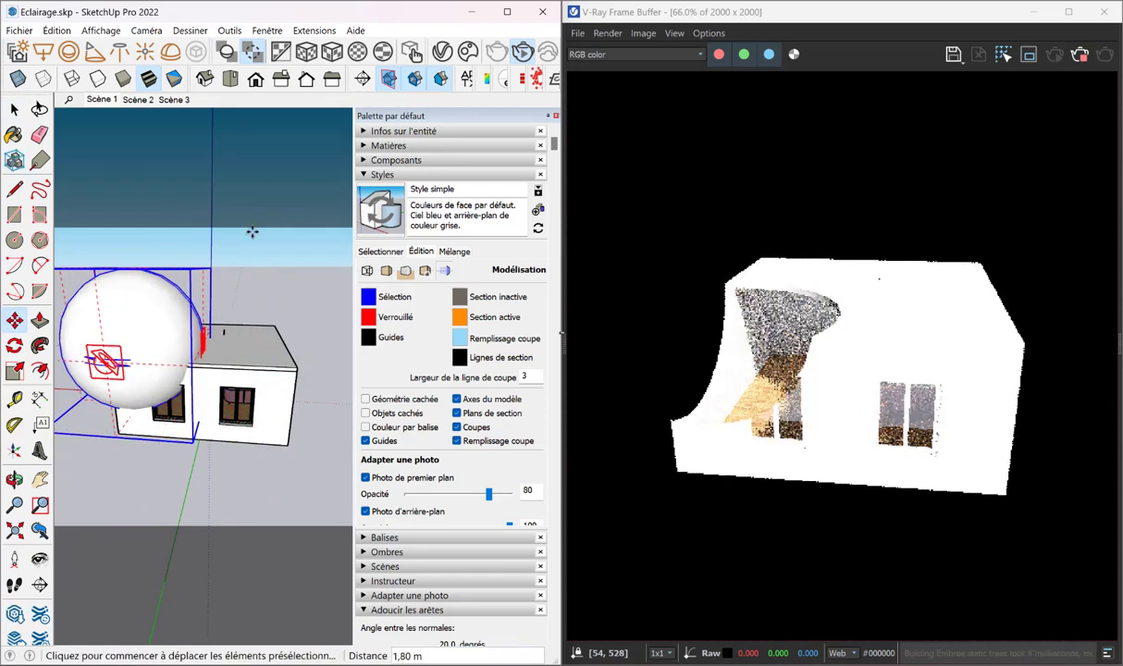
left_click(1079, 55)
left_click(1104, 11)
Maximize SketchUp, delete the Mesh Clipper asset, and orbit to face the front wall
left_click(507, 11)
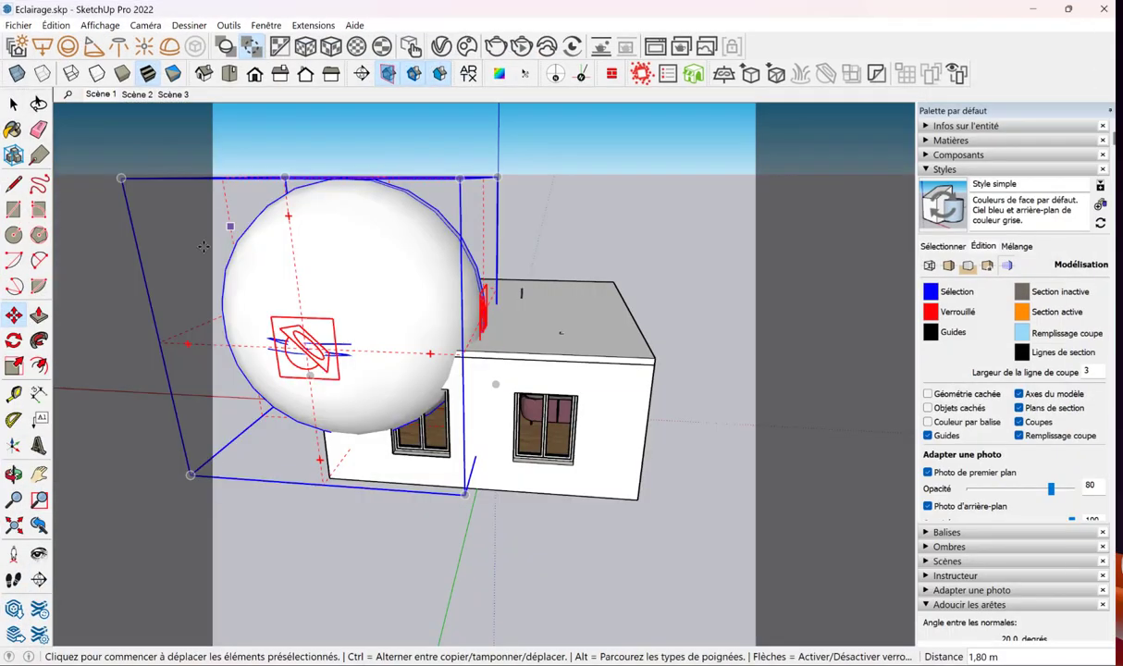
key("shift+z")
left_click(410, 46)
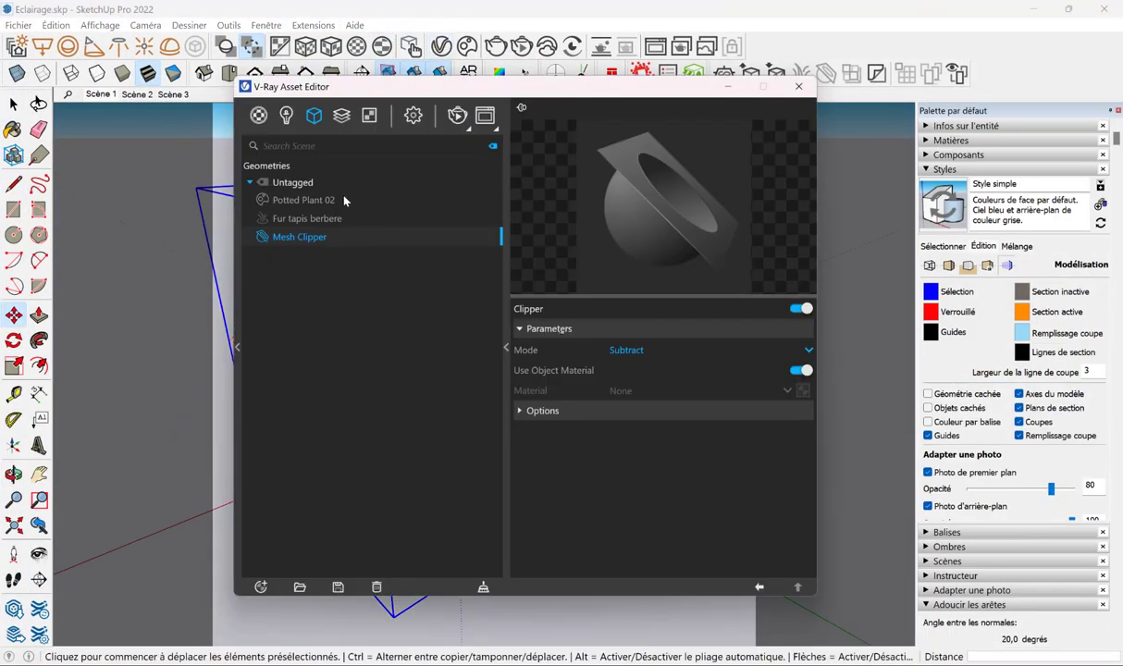
right_click(291, 238)
left_click(296, 347)
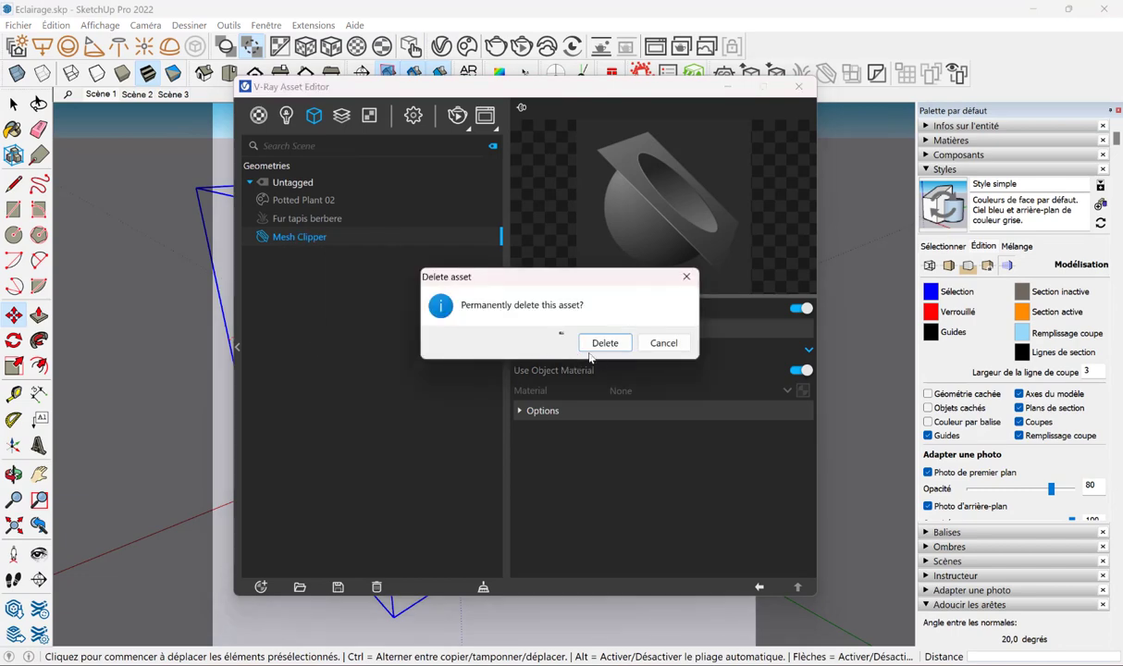
left_click(798, 86)
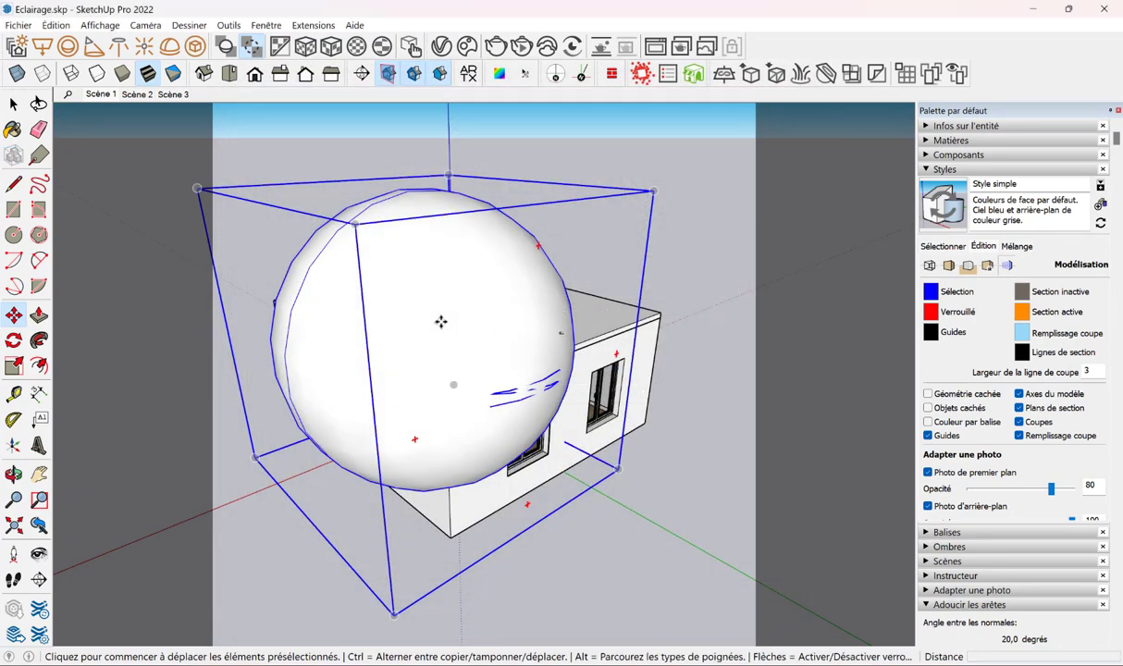
mouse_move(303, 277)
middle_mouse_down()
mouse_move(90, 263)
mouse_move(293, 258)
mouse_move(201, 258)
mouse_move(439, 358)
mouse_move(458, 282)
middle_mouse_up()
Draw a large rectangular panel across the house's front wall
left_click(14, 209)
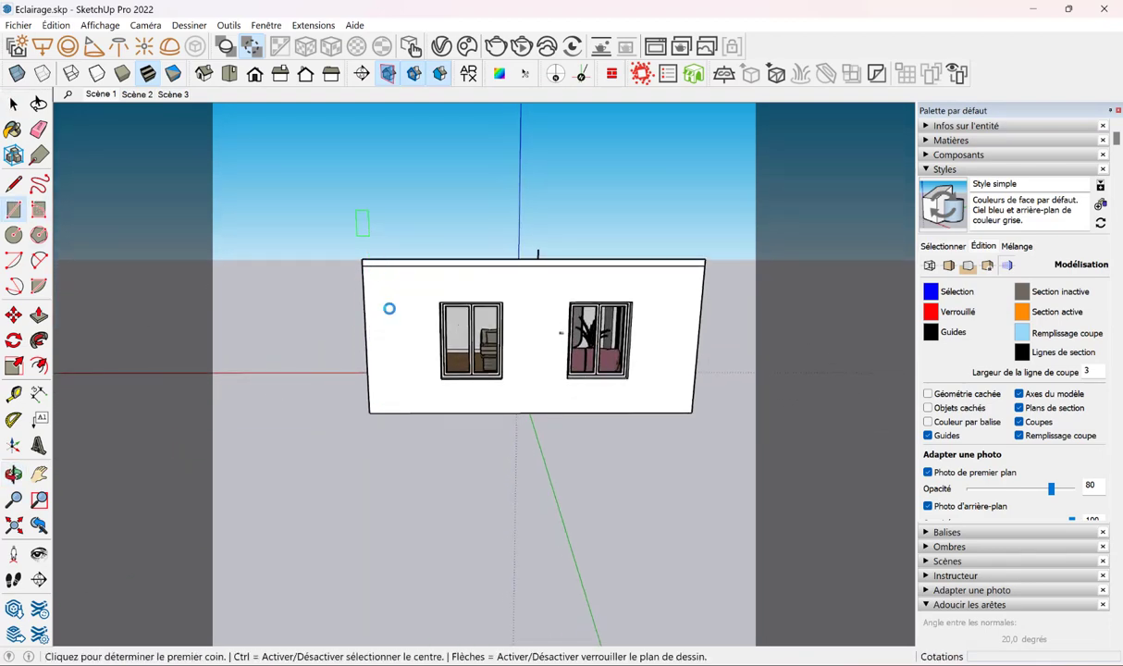
left_click(404, 342)
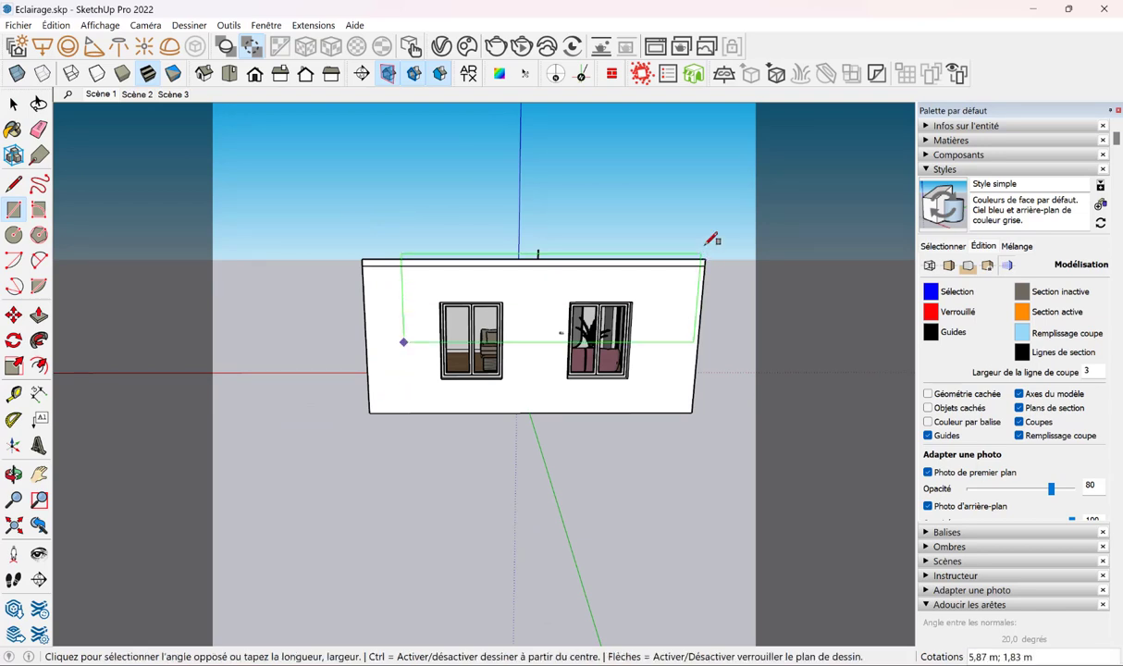
left_click(772, 196)
middle_click_drag(767, 198, 645, 325)
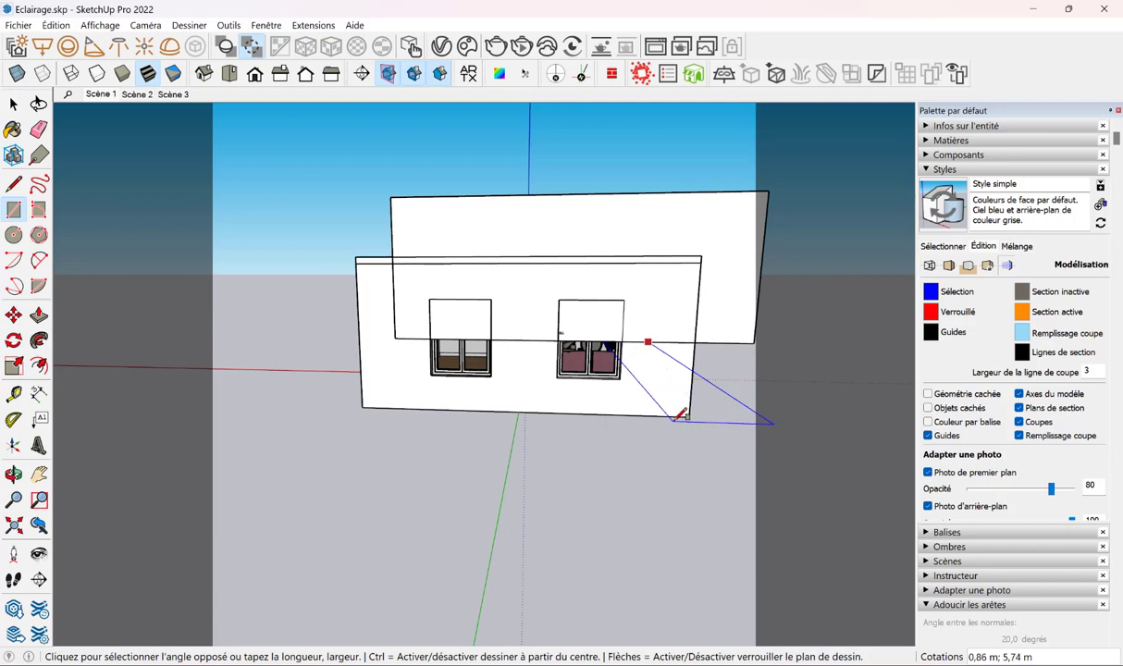
left_click(740, 450)
middle_click_drag(740, 450, 652, 374)
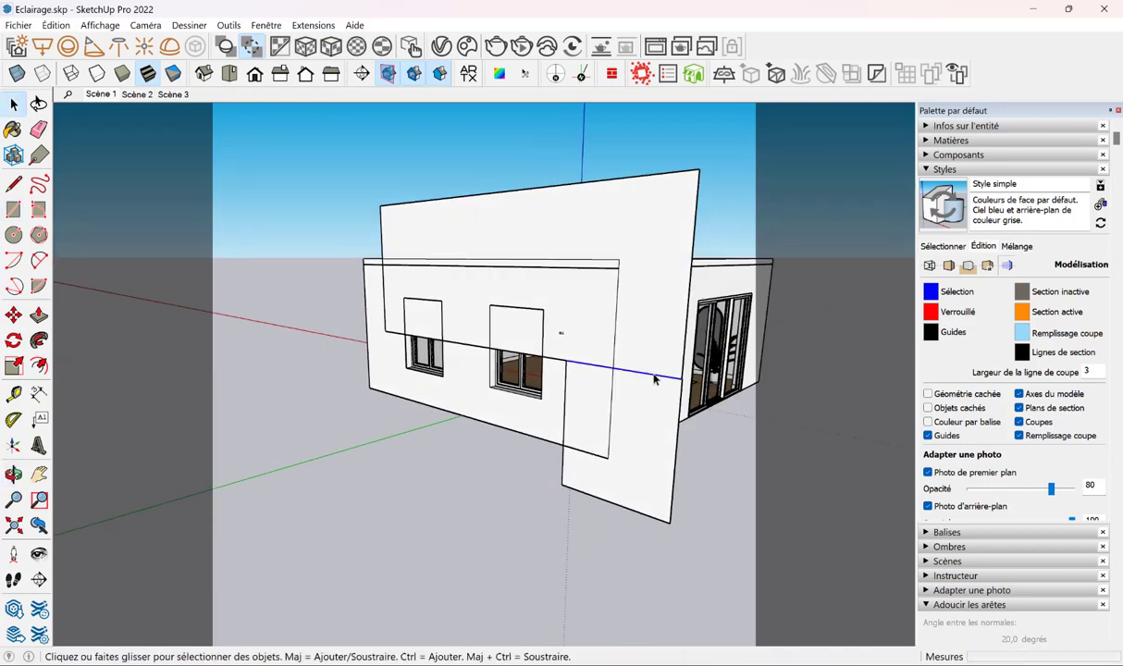
left_click(609, 283)
key("p")
middle_click_drag(429, 364, 557, 326)
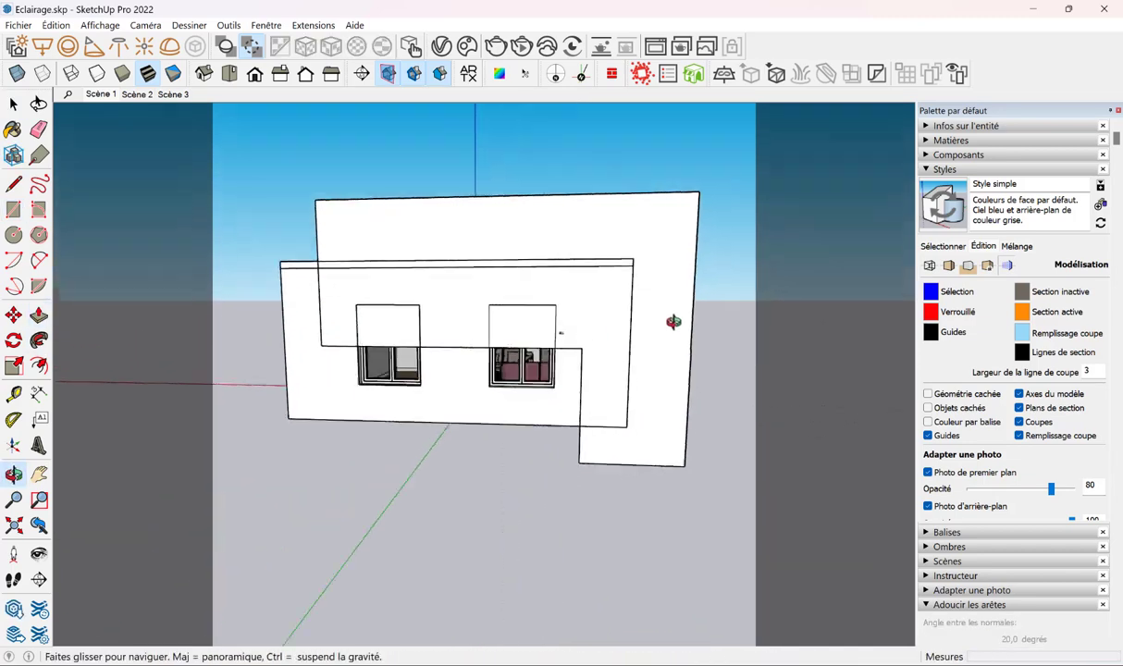
scroll(572, 367, "up", 3)
scroll(572, 367, "up", 3)
Round off two of the panel's corners with fillet arcs
key("a")
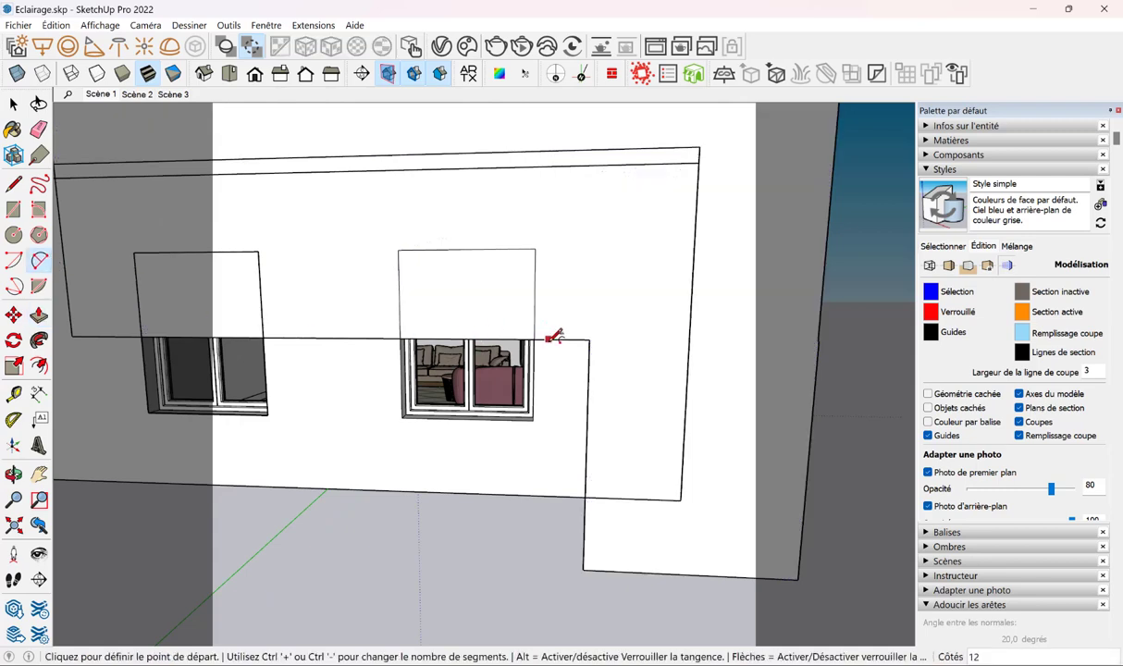
left_click(548, 339)
left_click(577, 368)
middle_click_drag(542, 360, 463, 352)
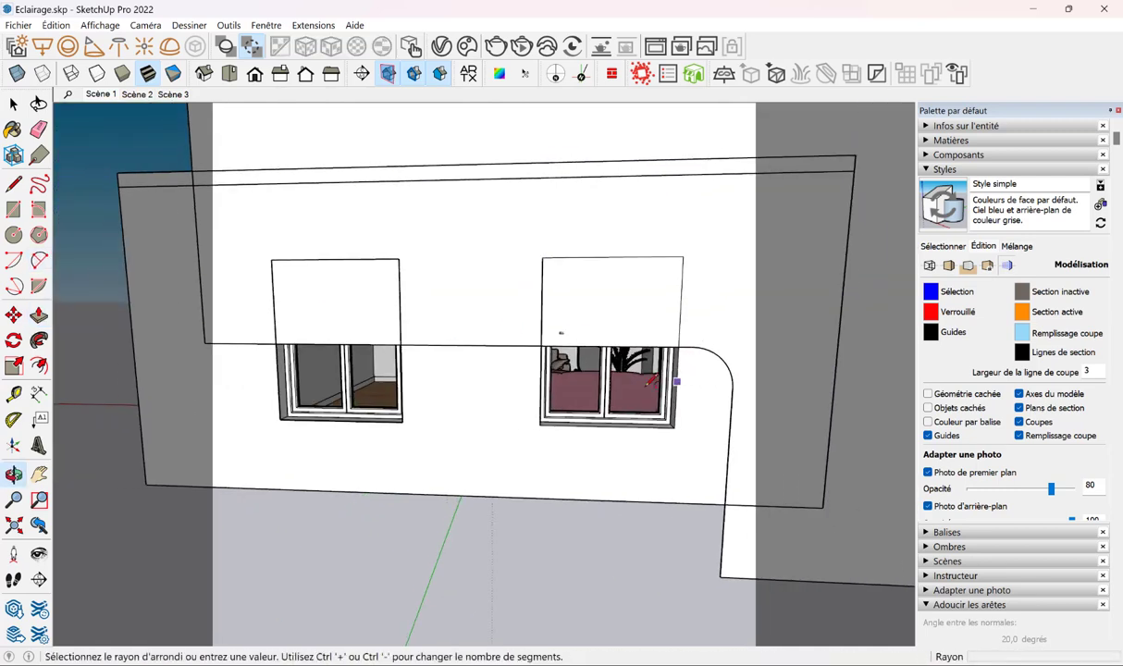
scroll(384, 344, "down", 3)
left_click(333, 300)
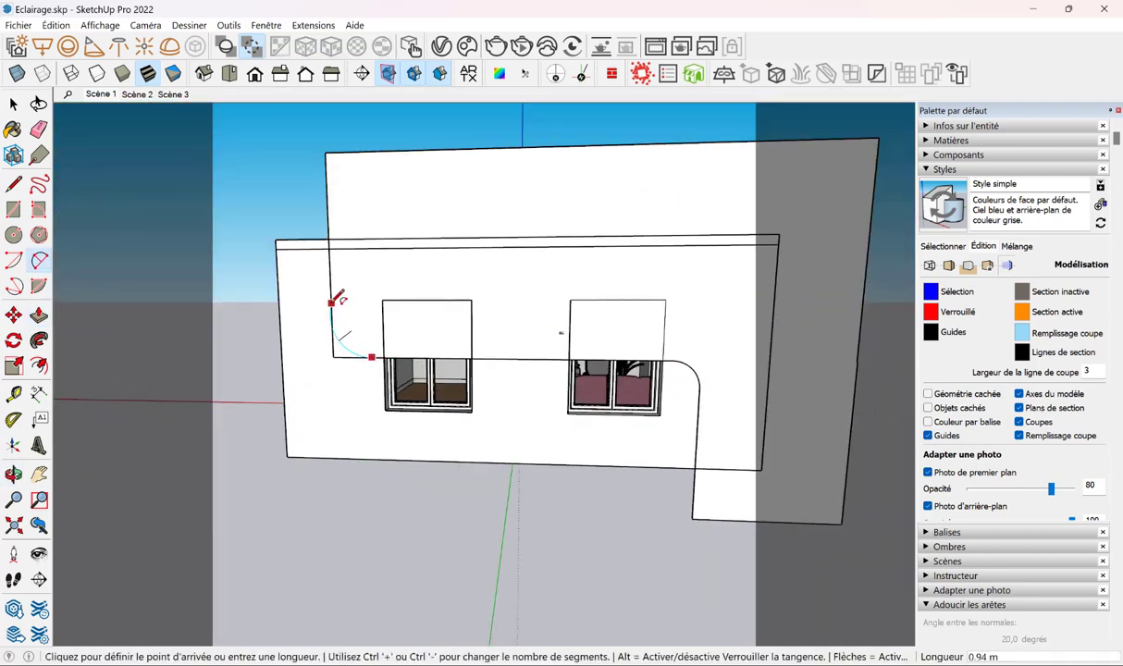
left_click(370, 356)
double_click(425, 338)
key("space")
Push the rounded panel out 0,69 m into a solid block
left_click(523, 308)
middle_click_drag(523, 308, 541, 356)
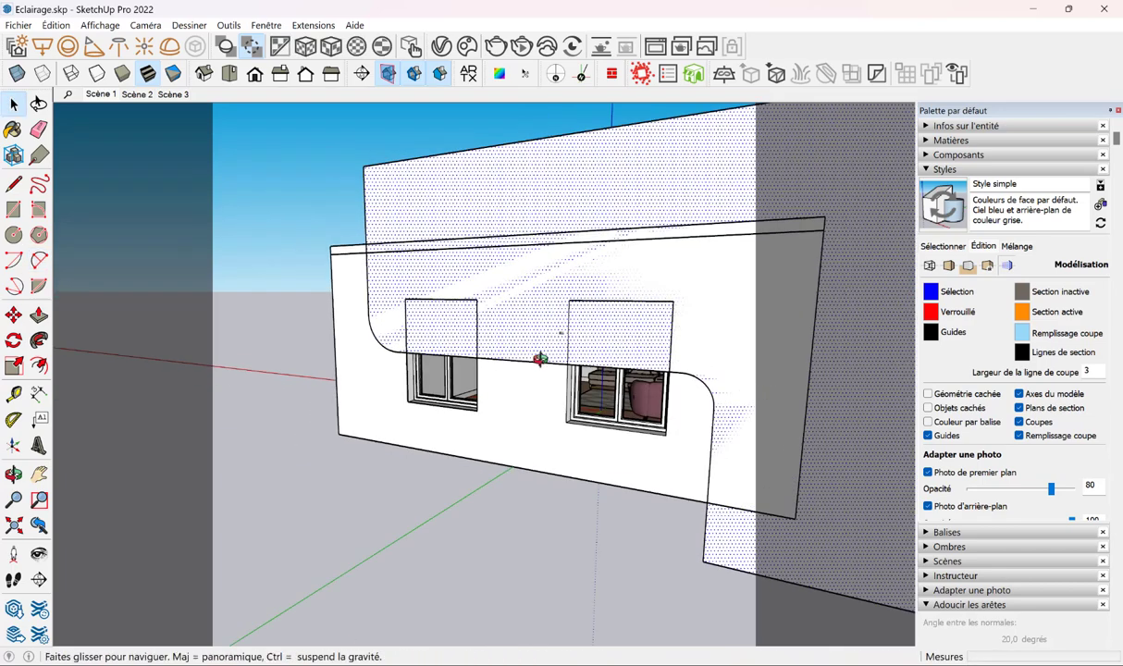
left_click(39, 314)
left_click(631, 310)
left_click(652, 329)
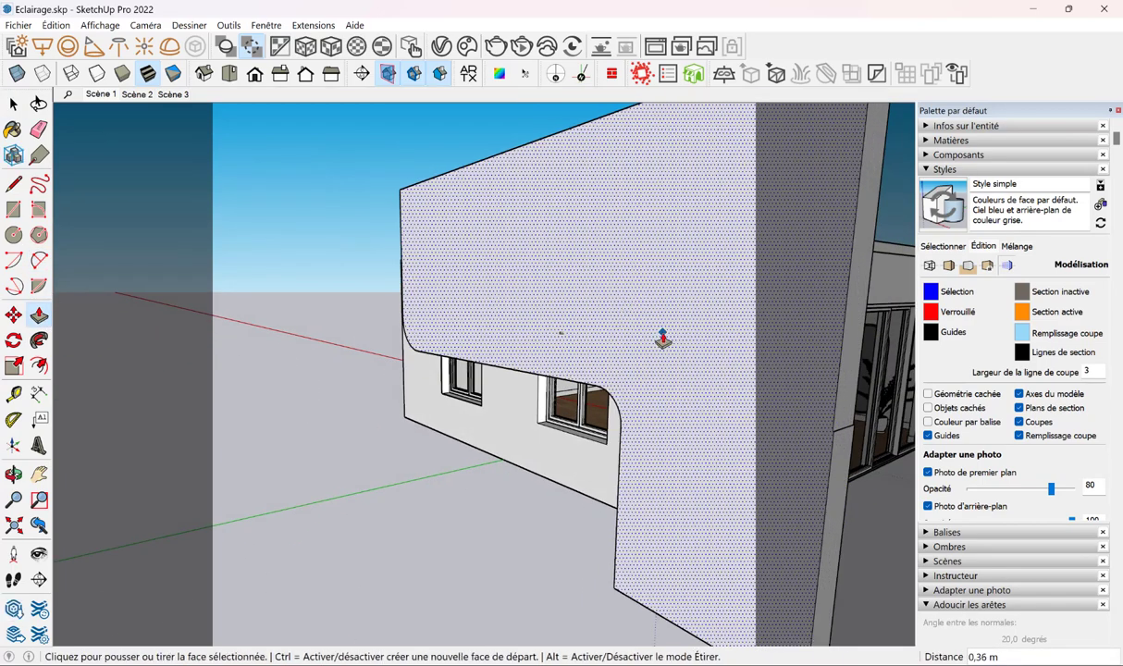
scroll(660, 333, "down", 3)
Extend the block's back wall 7,13 m toward the camera
middle_click_drag(660, 333, 377, 308)
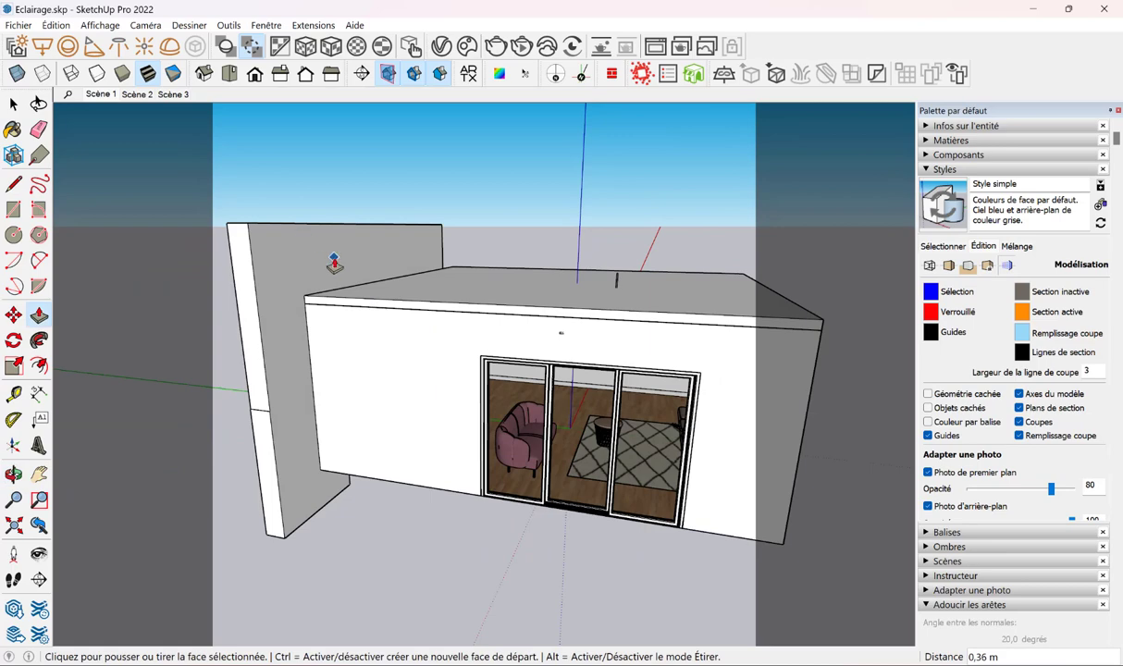
left_click(329, 256)
left_click(840, 356)
middle_click_drag(840, 356, 612, 331)
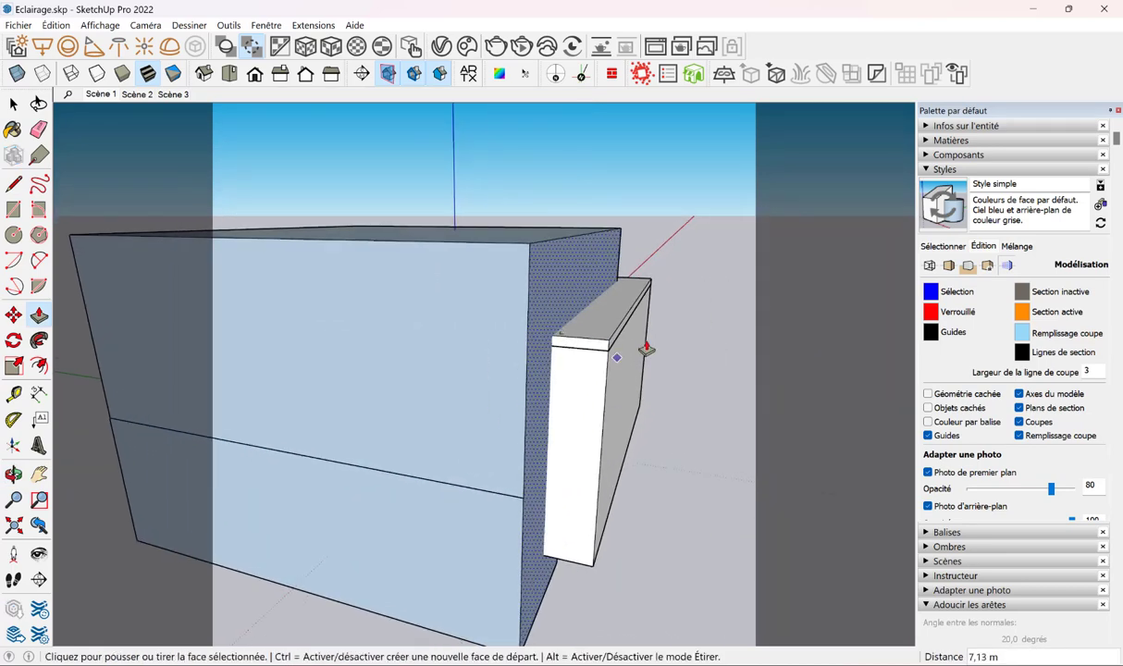
mouse_move(561, 389)
middle_mouse_down()
mouse_move(601, 384)
mouse_move(542, 355)
middle_mouse_up()
scroll(601, 384, "down", 3)
key("space")
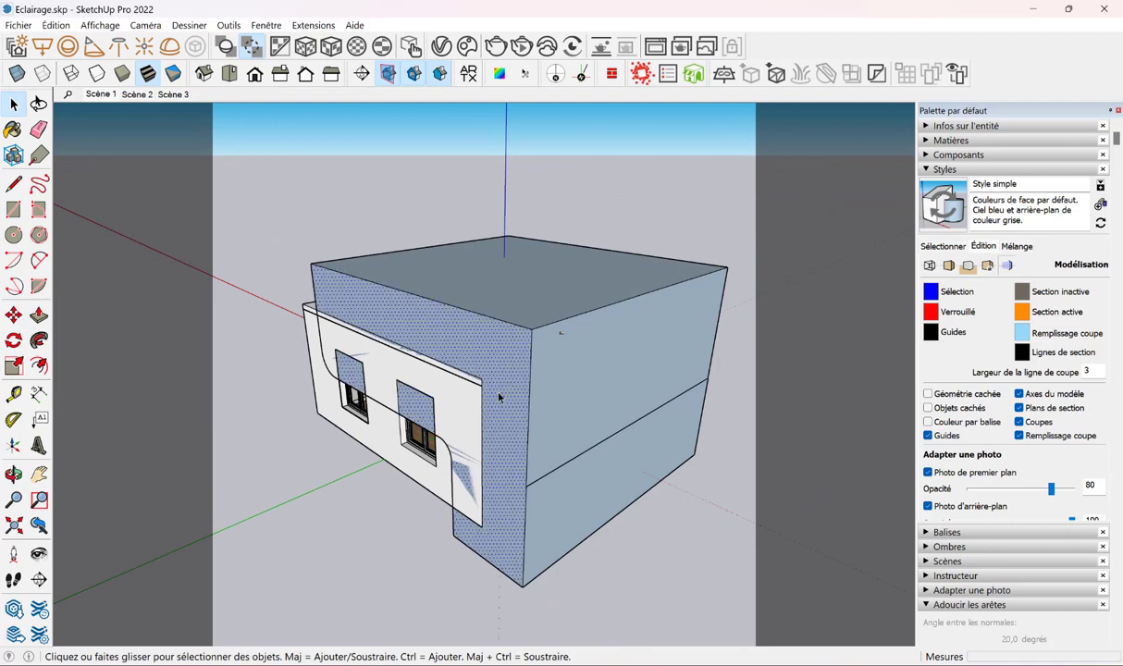
mouse_move(472, 371)
middle_mouse_down()
mouse_move(515, 359)
mouse_move(592, 371)
middle_mouse_up()
Reverse the right face and orient all the box's faces to match it
key("p")
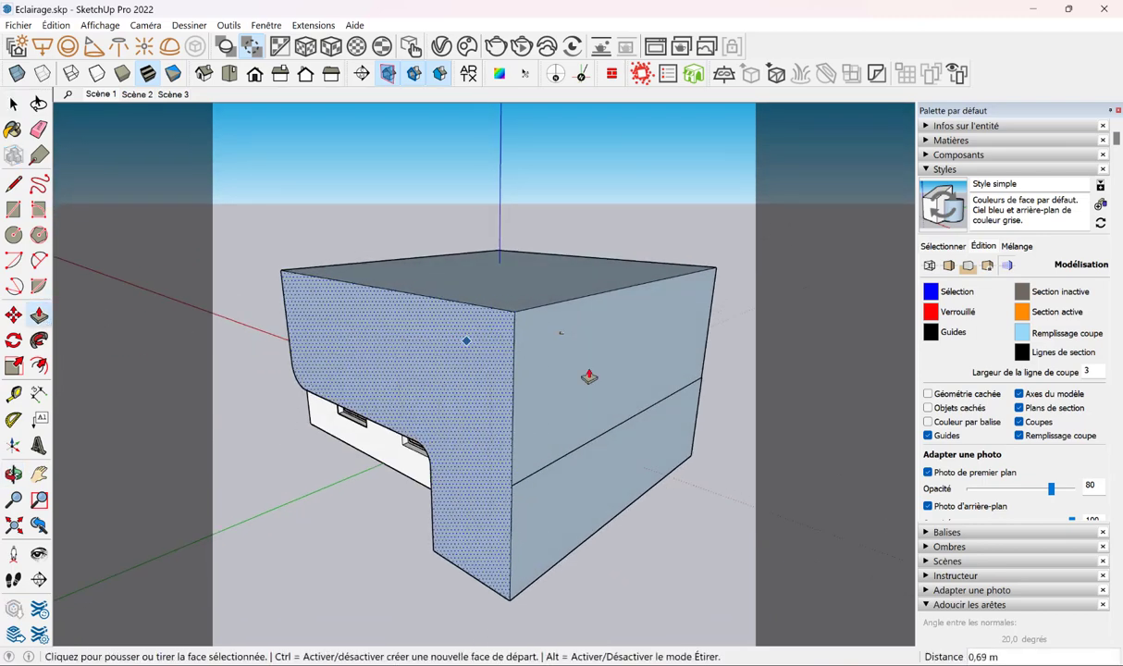
key("space")
right_click(618, 344)
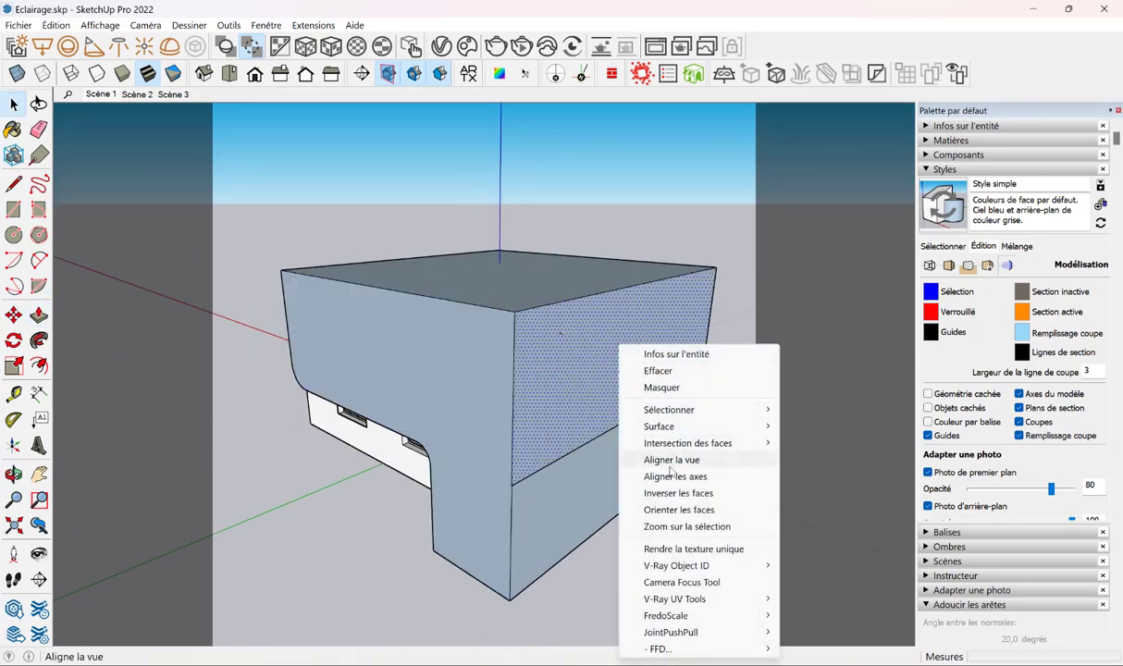
left_click(661, 493)
right_click(572, 354)
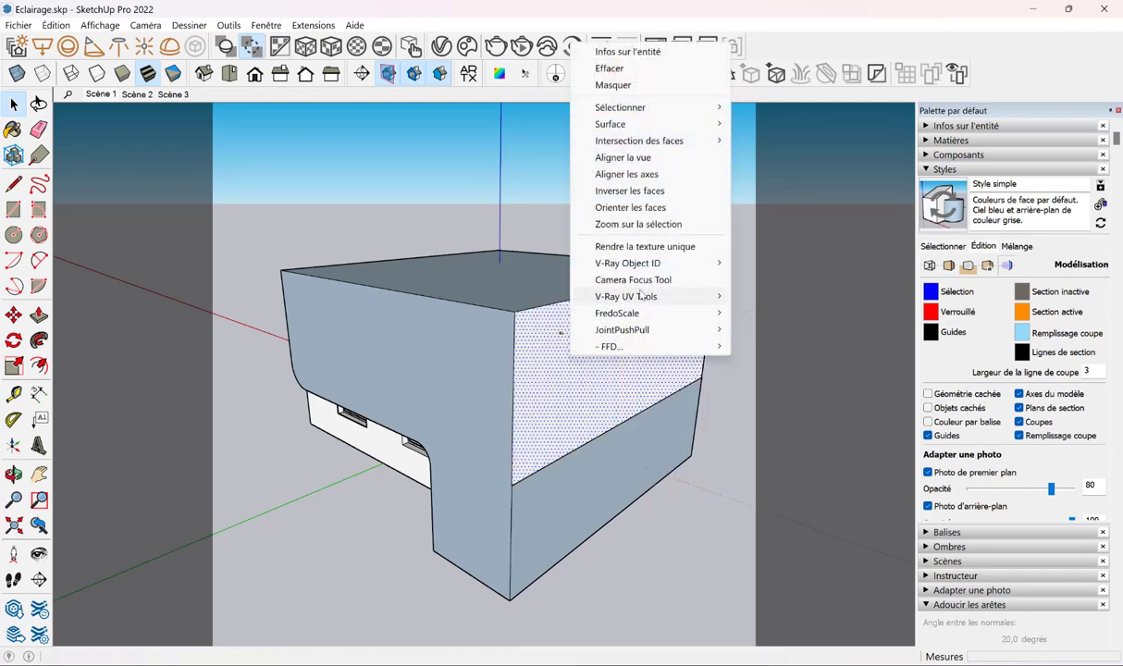
left_click(630, 207)
Group the whole box, make it a V-Ray Mesh Clipper, and snap SketchUp left
middle_click_drag(565, 356, 611, 362)
triple_click(610, 363)
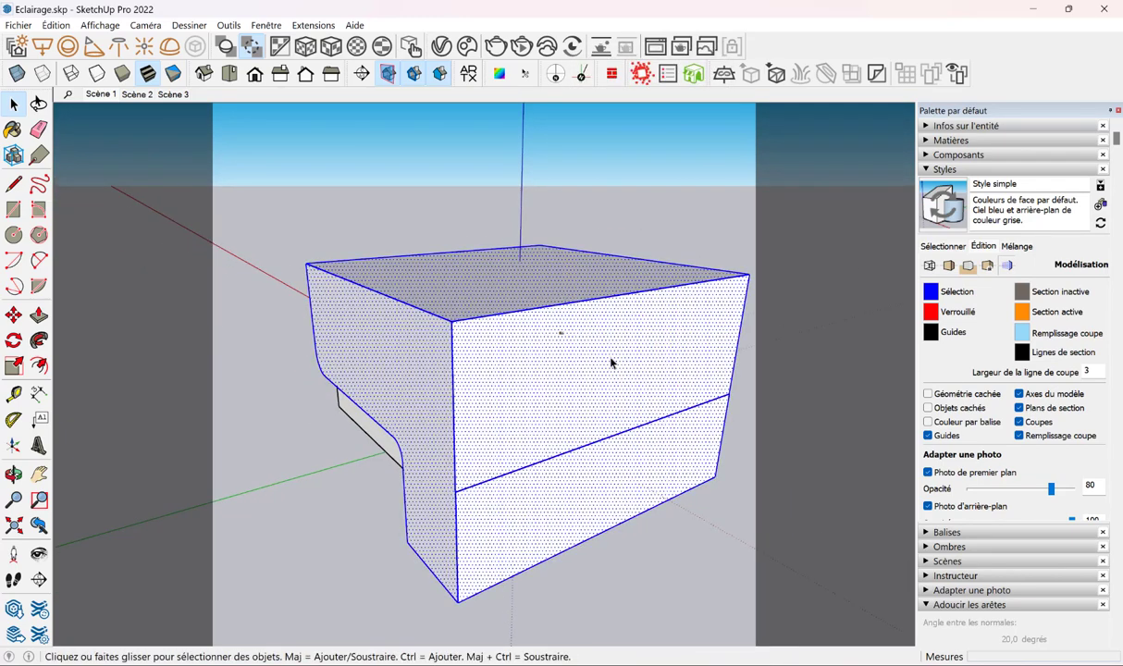
right_click(610, 363)
left_click(668, 373)
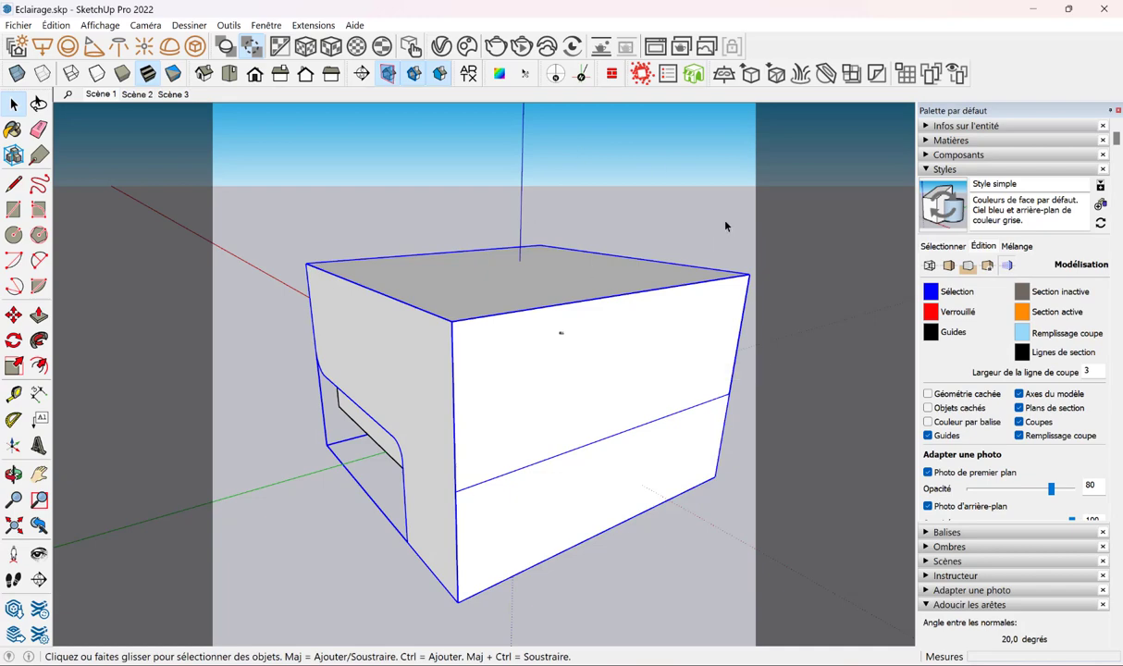
left_click(827, 74)
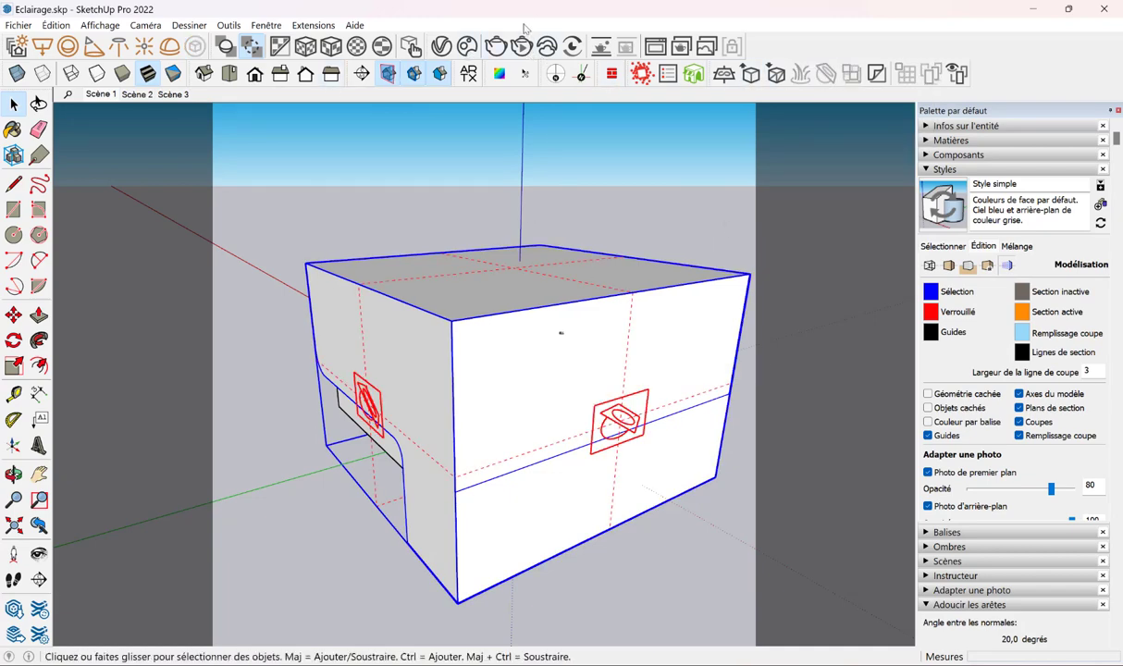
left_click_drag(541, 9, 430, 47)
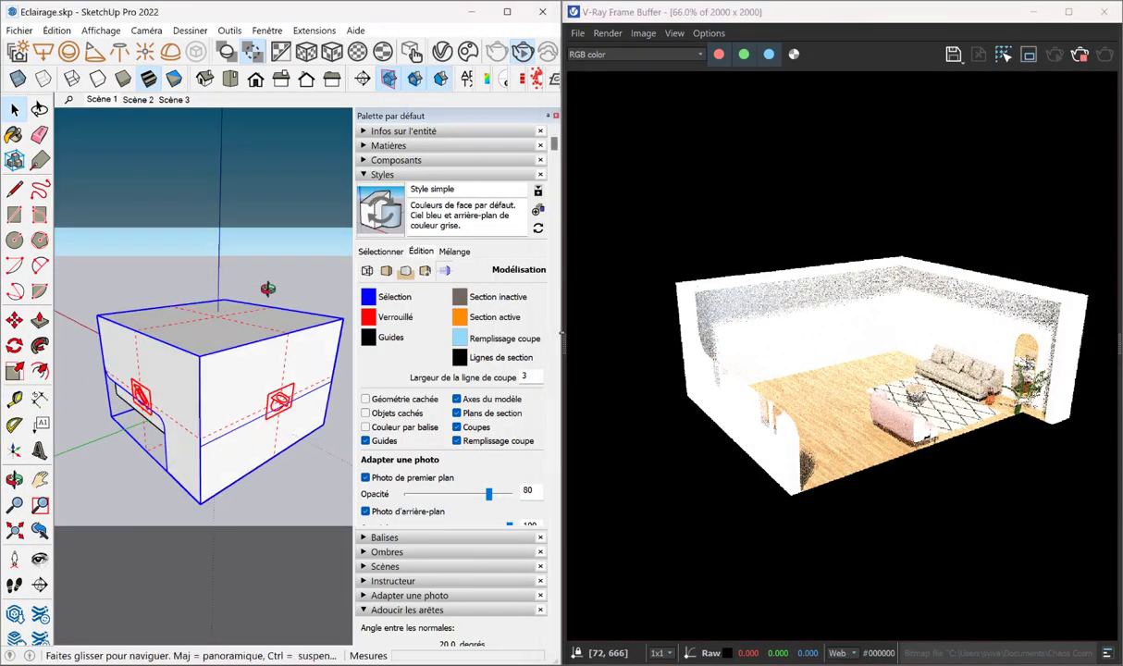
Orbit and zoom under the clipper box for a new render angle
mouse_move(267, 288)
middle_mouse_down()
mouse_move(196, 295)
mouse_move(204, 324)
middle_mouse_up()
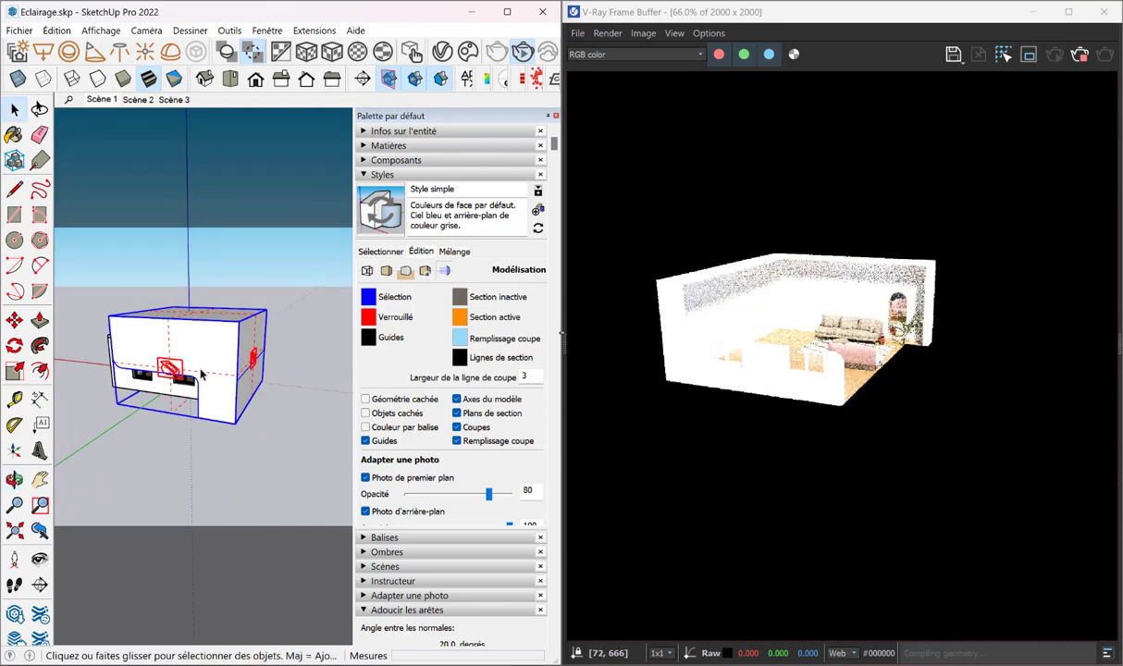
scroll(218, 365, "up", 2)
scroll(219, 365, "up", 3)
scroll(218, 366, "up", 2)
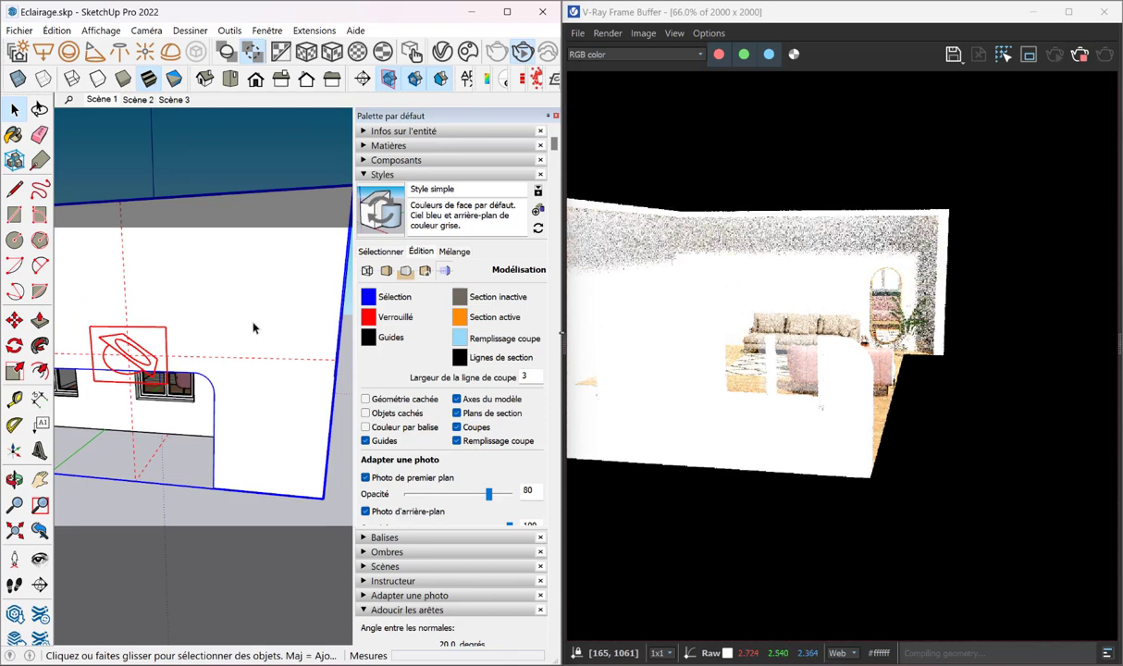
left_click(14, 318)
mouse_move(194, 278)
middle_mouse_down()
mouse_move(210, 259)
mouse_move(261, 478)
middle_mouse_up()
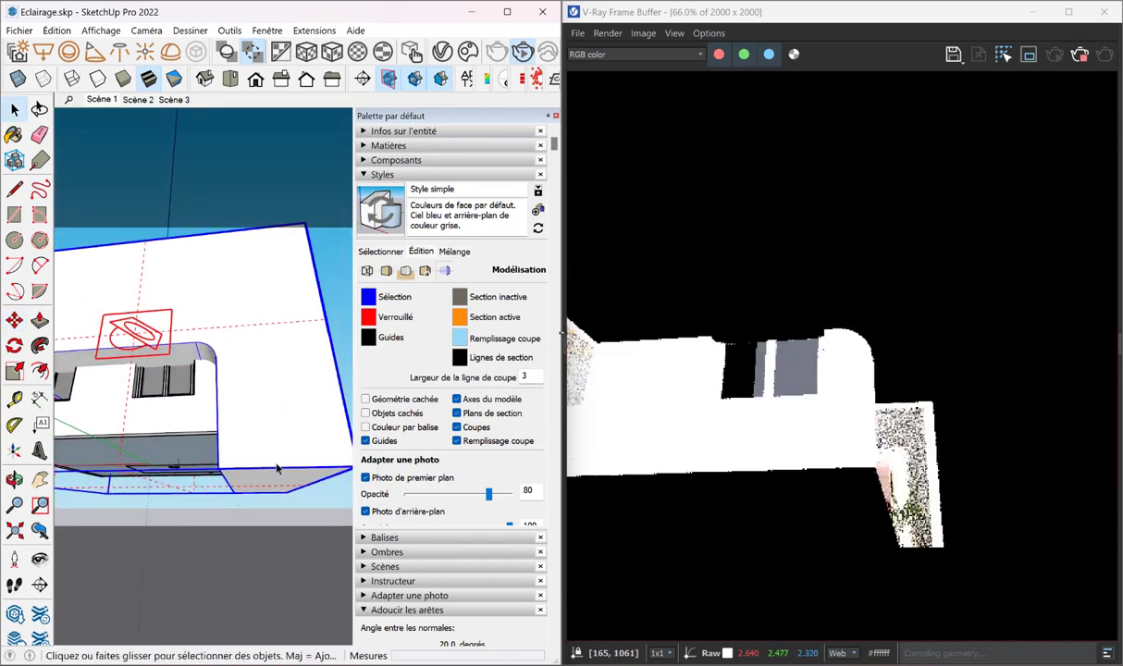
Inside the clipper group, push the bottom face 0,80 m lower
double_click(261, 478)
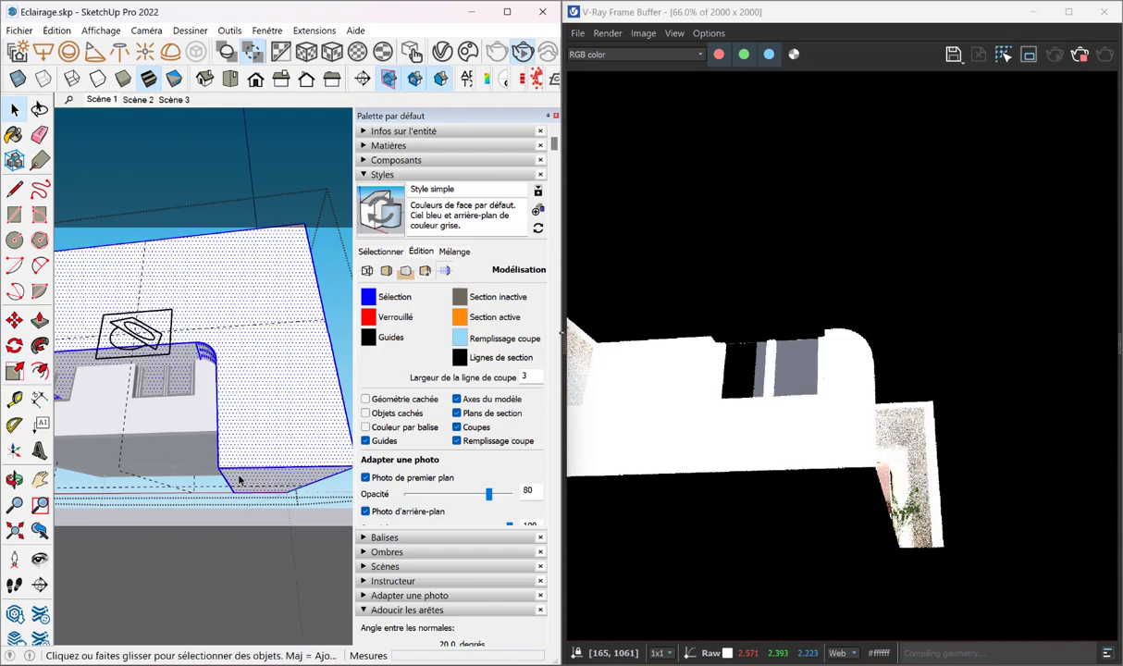
left_click(236, 476)
key("p")
left_click(344, 493)
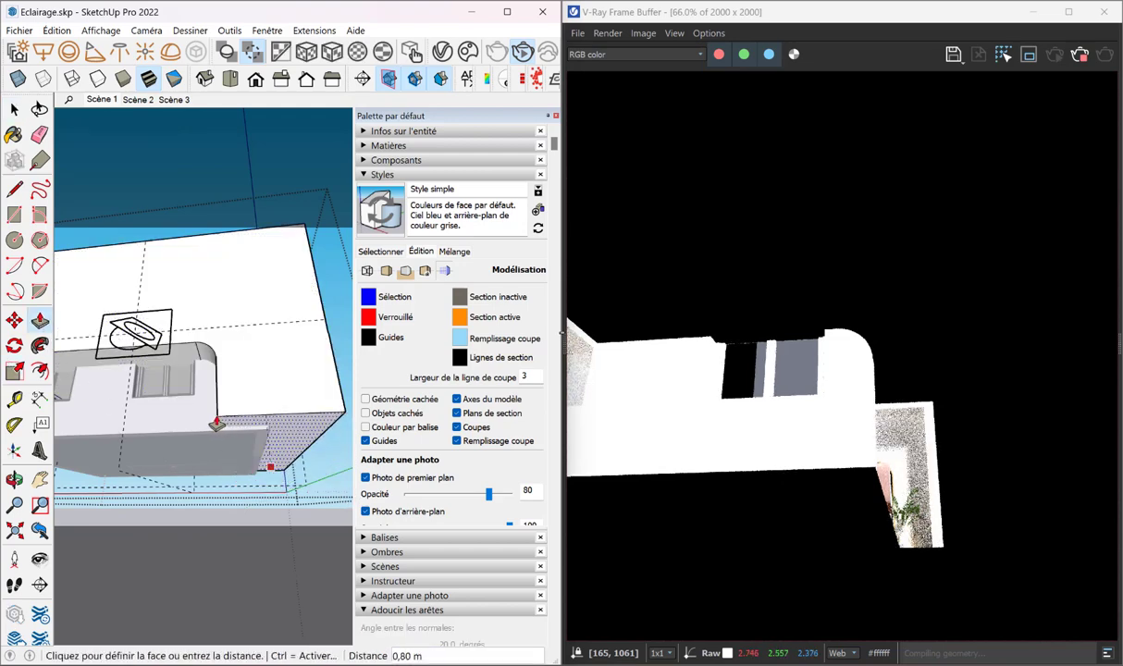
left_click(227, 407)
left_click(14, 110)
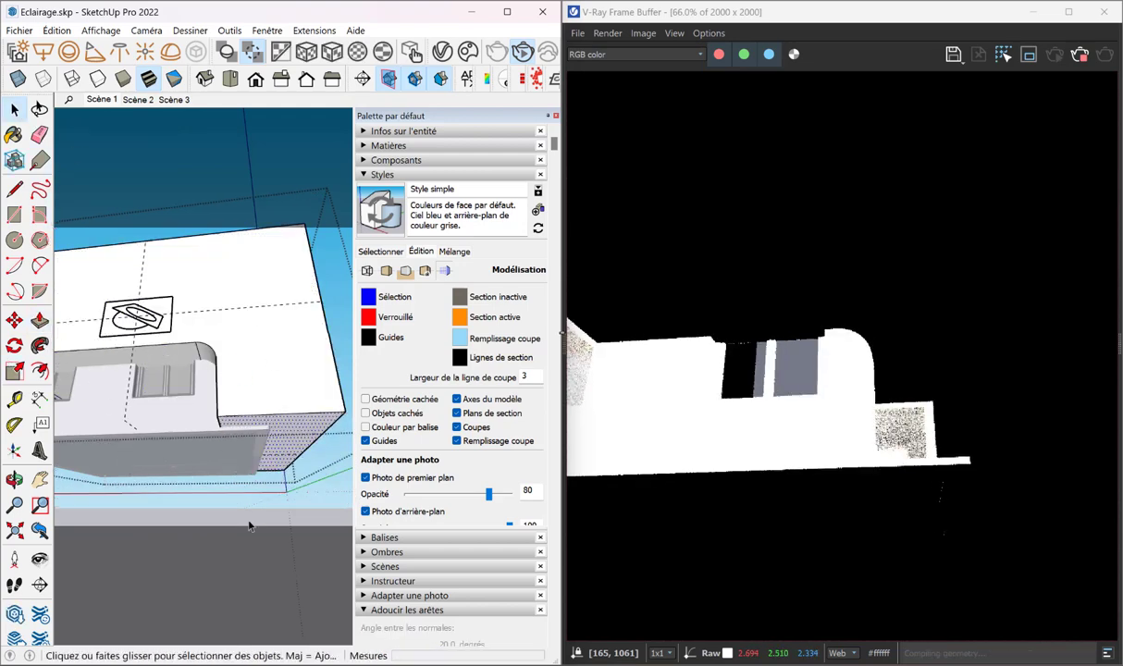
mouse_move(251, 524)
middle_mouse_down()
mouse_move(218, 578)
mouse_move(191, 472)
mouse_move(219, 483)
mouse_move(234, 516)
mouse_move(180, 482)
mouse_move(238, 496)
middle_mouse_up()
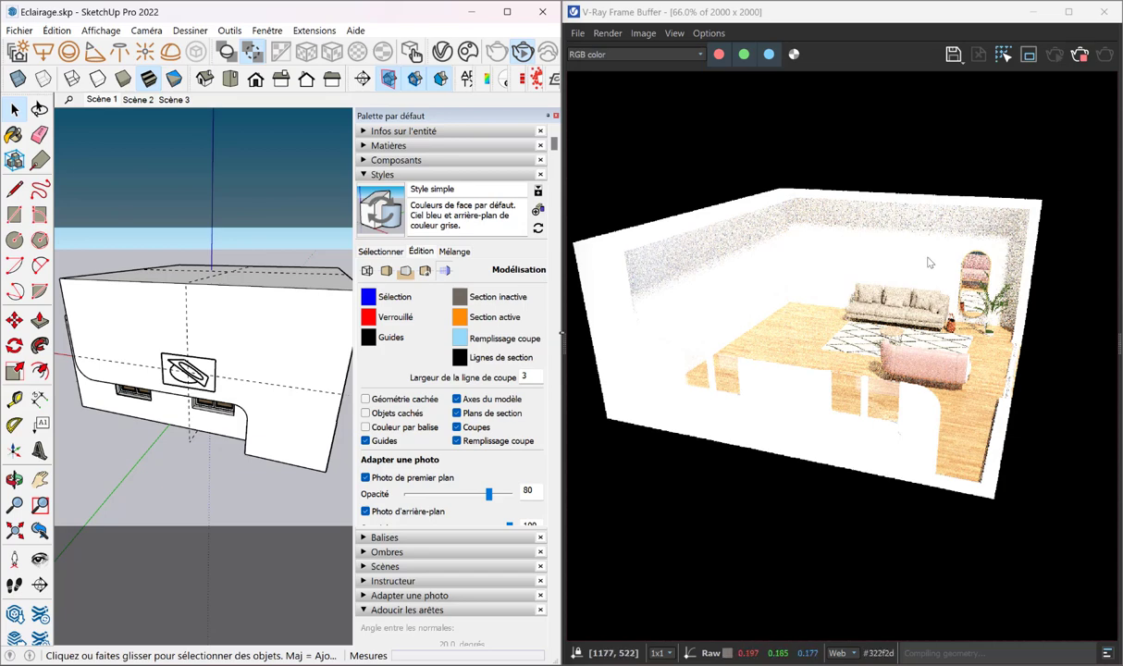
Uncheck Affect Light in the Mesh Clipper options, minimize the Asset Editor, and adjust the view
left_click(444, 57)
left_click_drag(547, 91, 357, 25)
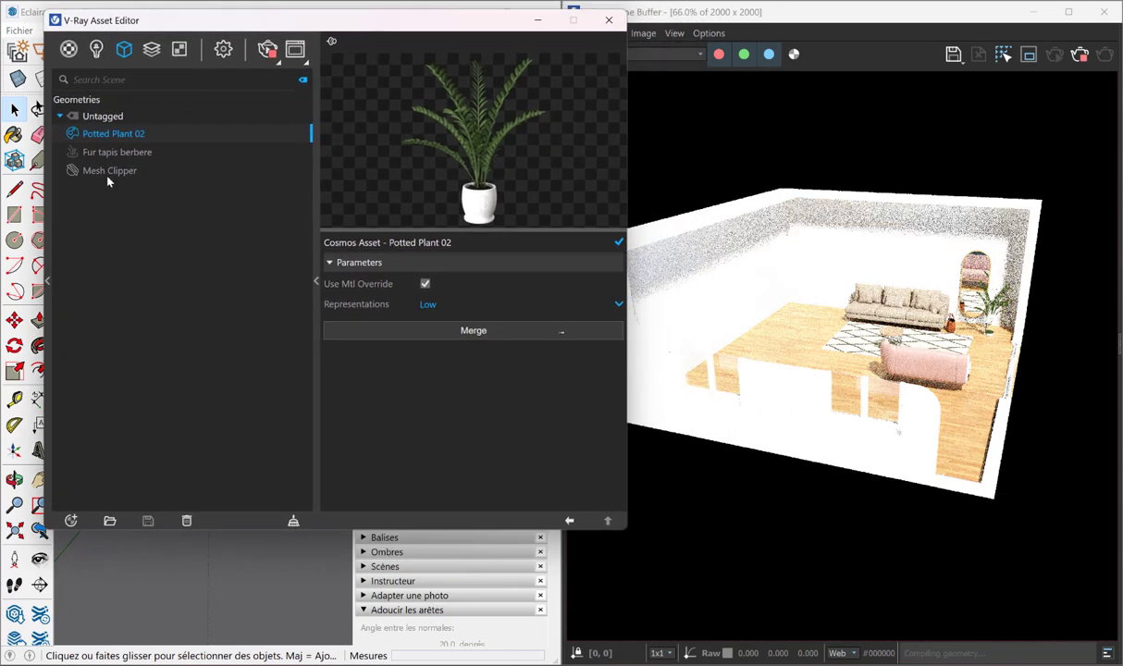
left_click(105, 173)
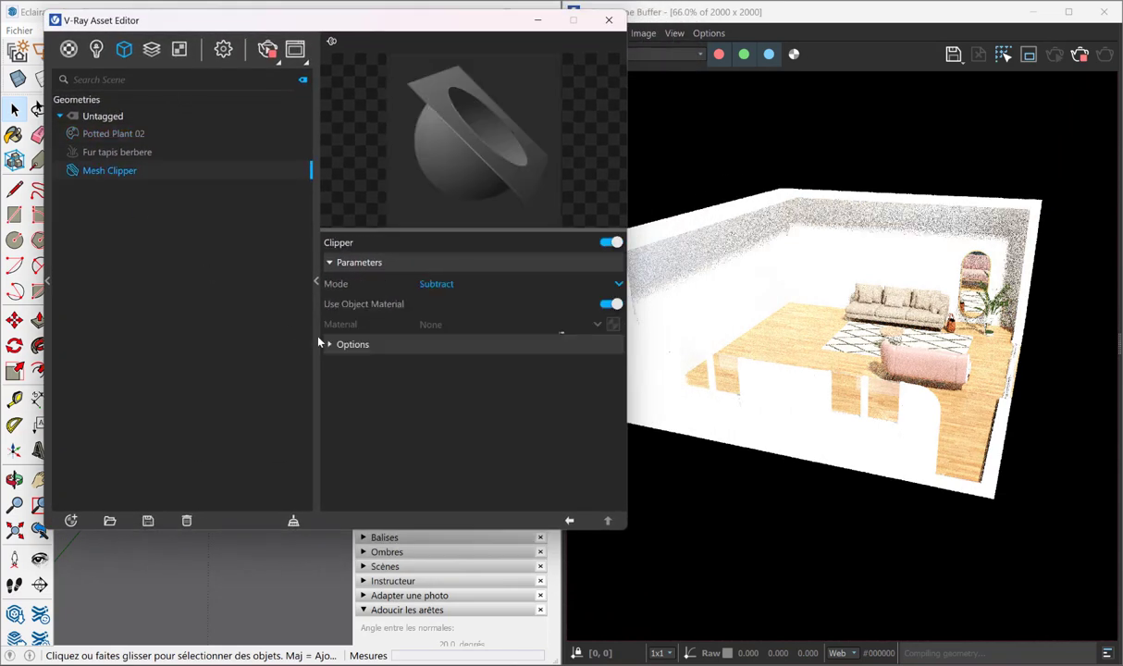
left_click(347, 348)
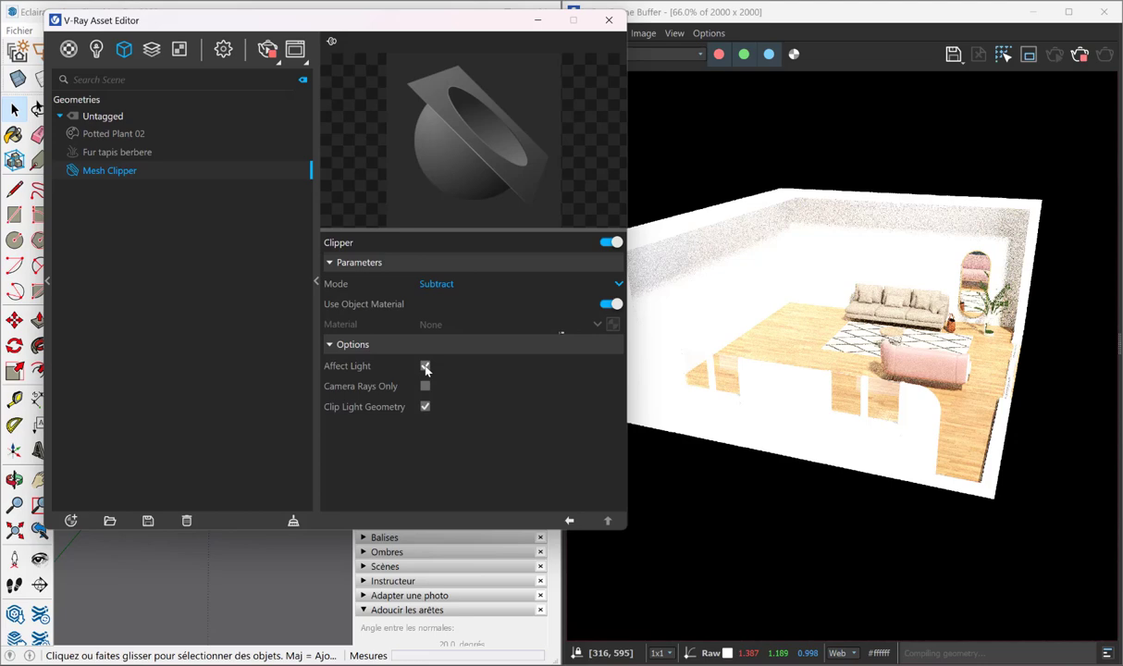
left_click(426, 366)
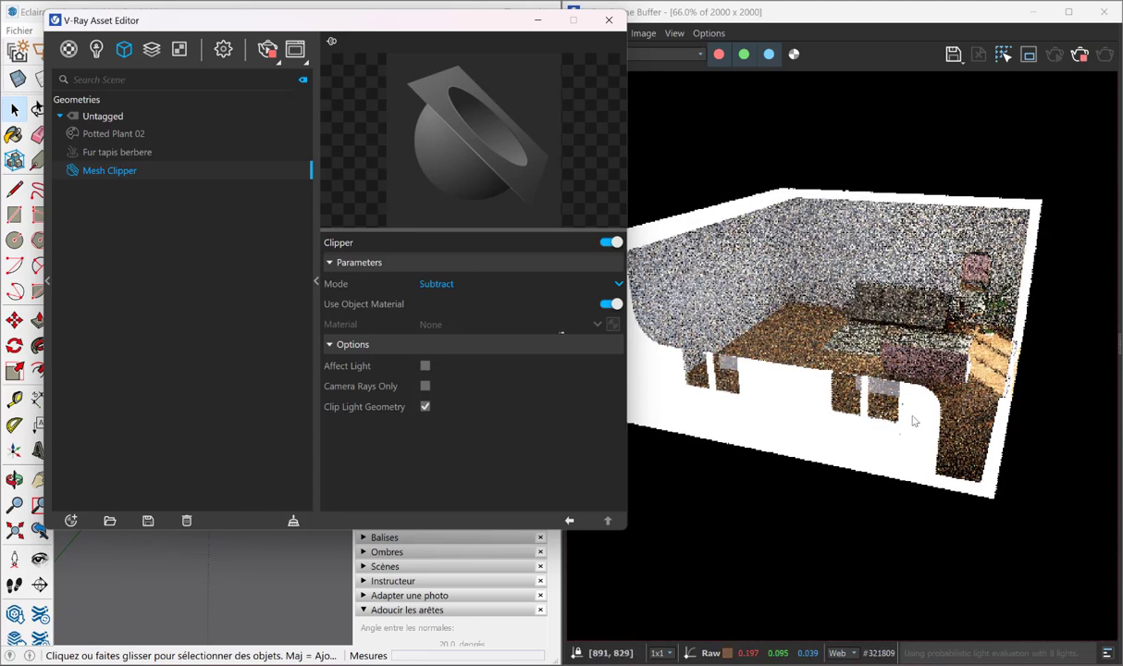
left_click(539, 20)
mouse_move(273, 356)
middle_mouse_down()
mouse_move(266, 416)
mouse_move(243, 430)
mouse_move(224, 371)
mouse_move(243, 383)
mouse_move(231, 351)
middle_mouse_up()
scroll(266, 427, "up", 3)
scroll(266, 426, "down", 3)
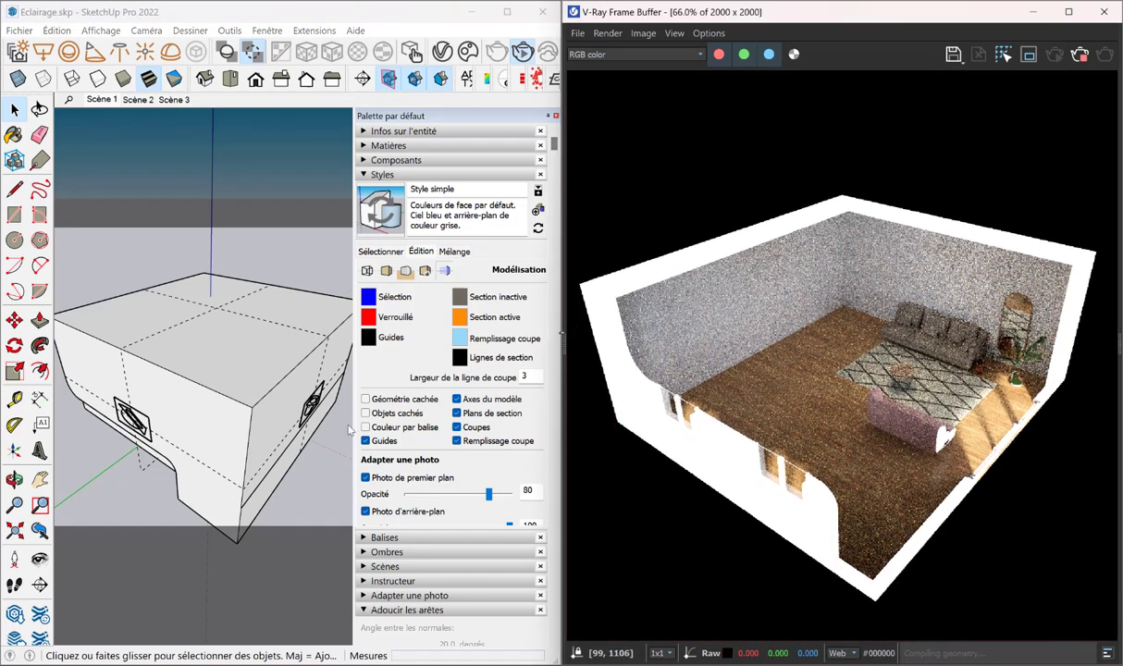
Orbit the clipper box around the house to a new camera angle
middle_click_drag(243, 393, 257, 380)
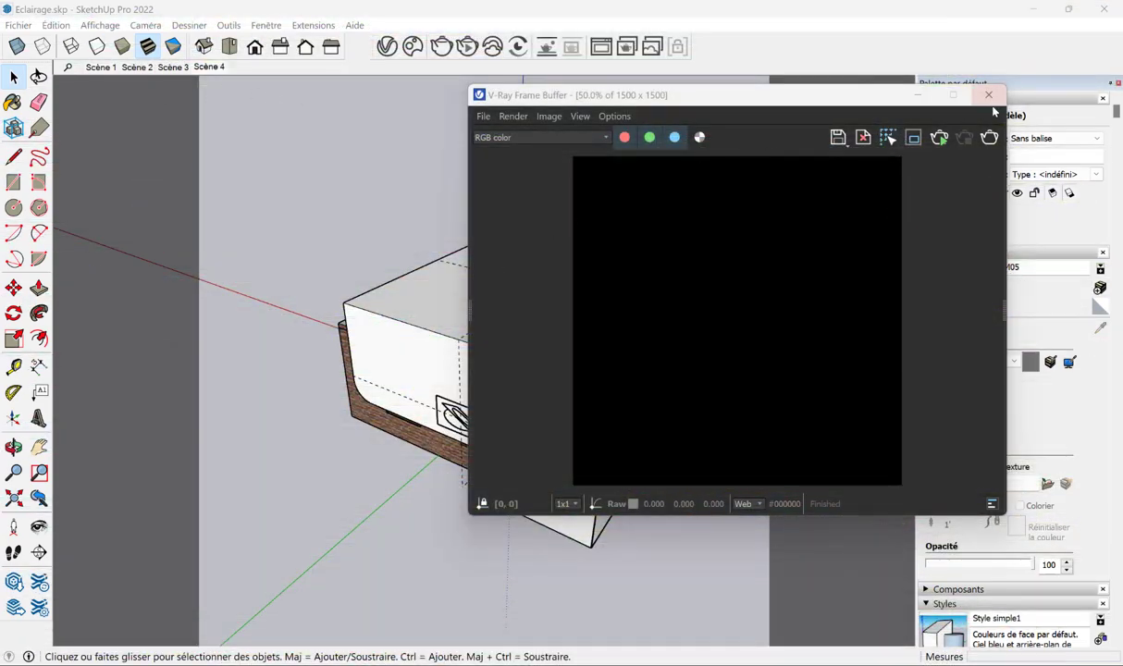
Paint the box group with the Couleurs-Noms colour 0099_BleuAcierClair
left_click(988, 94)
mouse_move(577, 258)
middle_mouse_down()
mouse_move(566, 298)
mouse_move(589, 277)
mouse_move(559, 343)
mouse_move(724, 311)
mouse_move(604, 333)
mouse_move(589, 351)
mouse_move(594, 300)
mouse_move(534, 363)
mouse_move(559, 359)
mouse_move(492, 228)
mouse_move(271, 158)
mouse_move(354, 254)
mouse_move(565, 412)
mouse_move(609, 170)
mouse_move(201, 306)
mouse_move(431, 459)
mouse_move(508, 447)
mouse_move(522, 402)
middle_mouse_up()
left_click(561, 335)
left_click(946, 329)
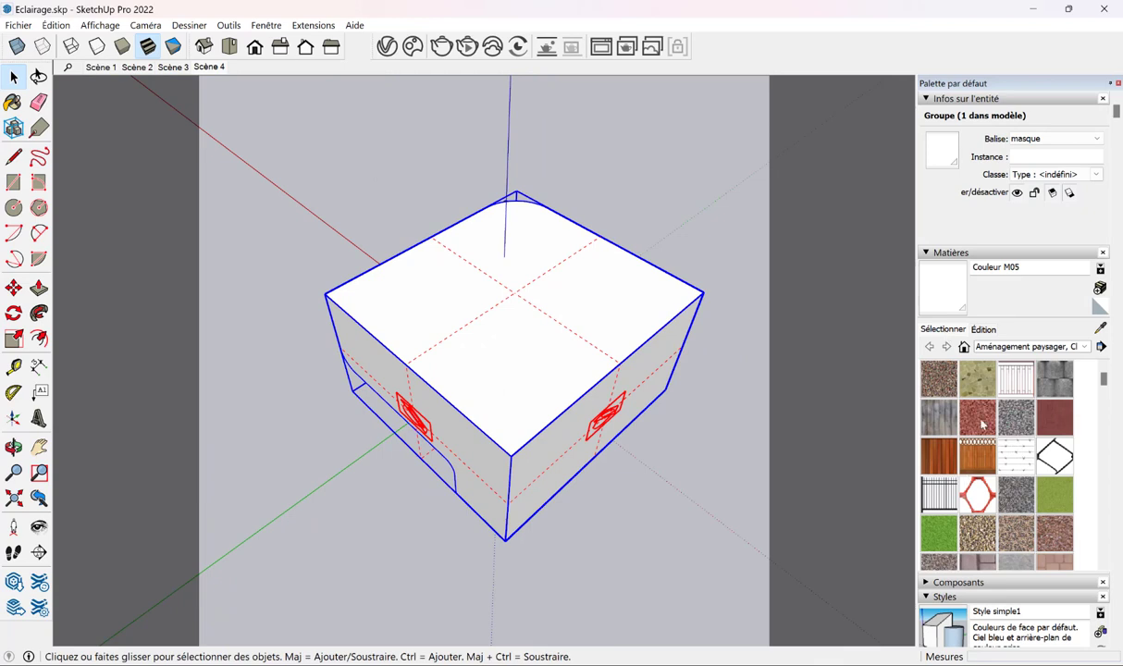
left_click(1018, 346)
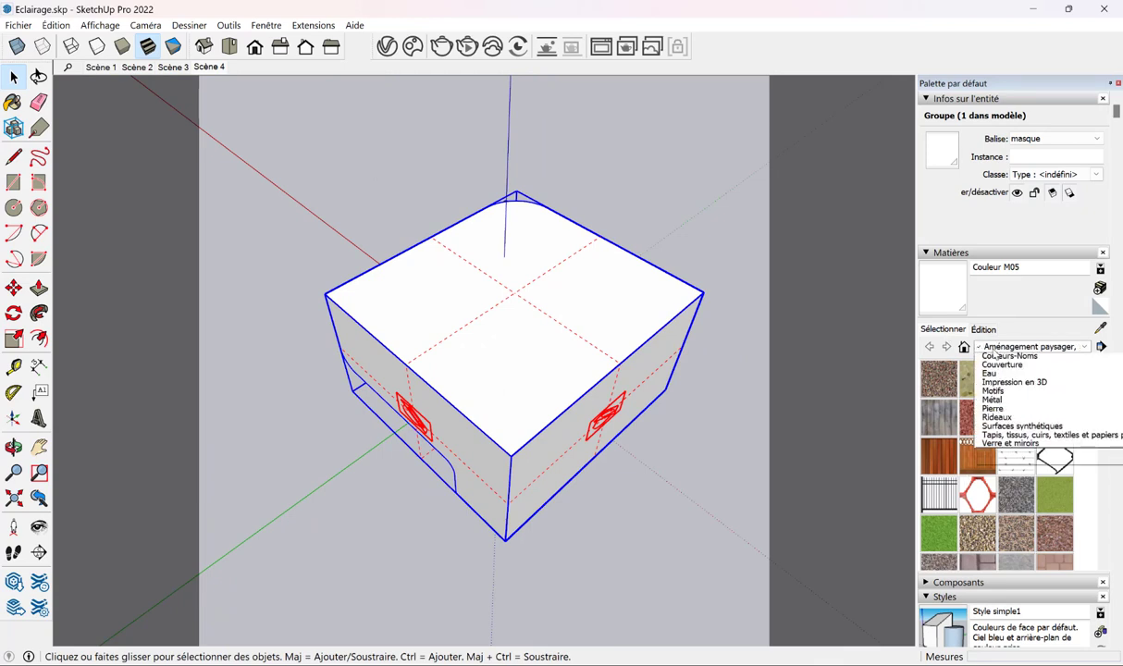
left_click(1009, 428)
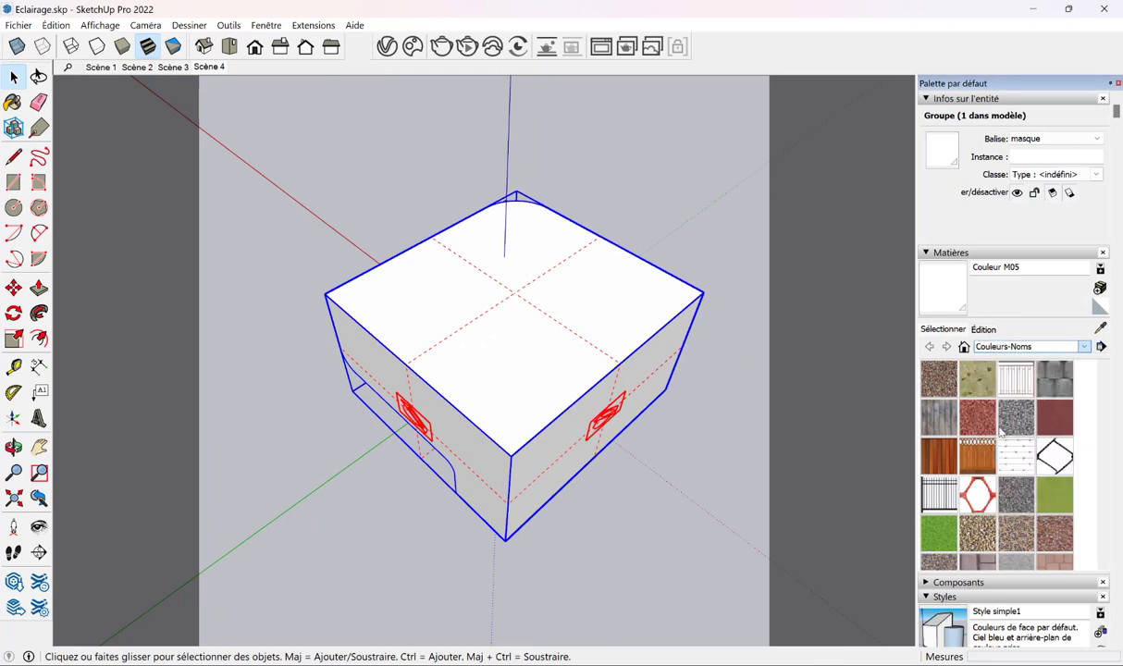
scroll(1001, 463, "down", 3)
scroll(1002, 464, "down", 3)
scroll(1003, 490, "down", 3)
scroll(1004, 505, "down", 3)
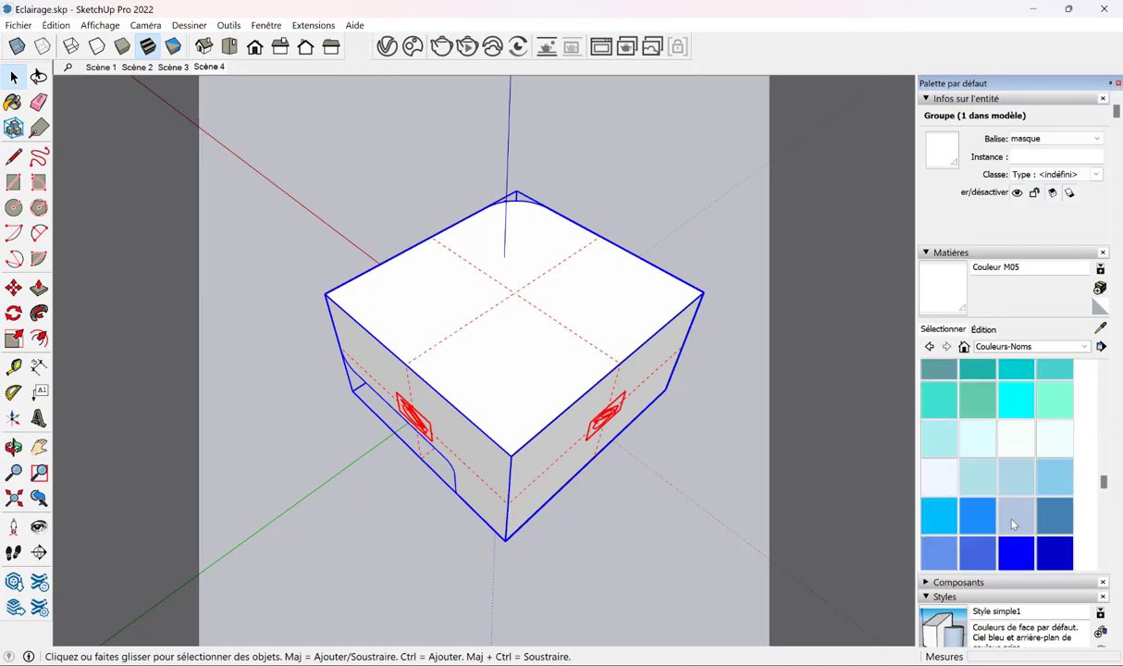
left_click(1017, 517)
left_click(592, 366)
Set the 0099_BleuAcierClair material's opacity to 0 so the box becomes transparent
middle_click_drag(534, 396, 592, 307)
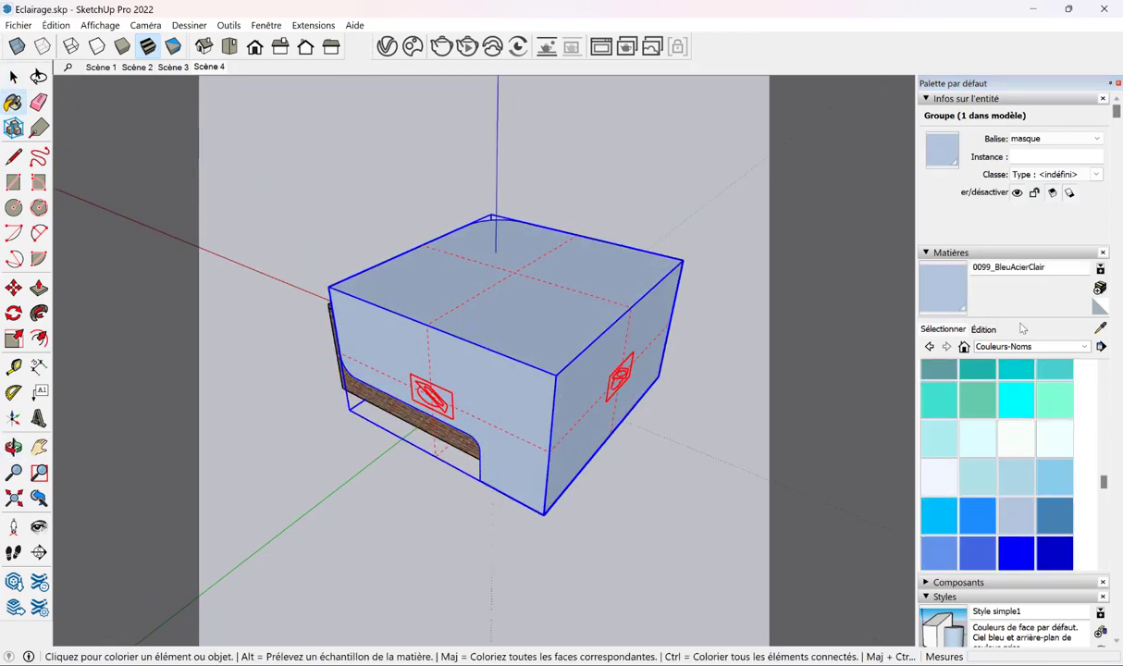
left_click(953, 252)
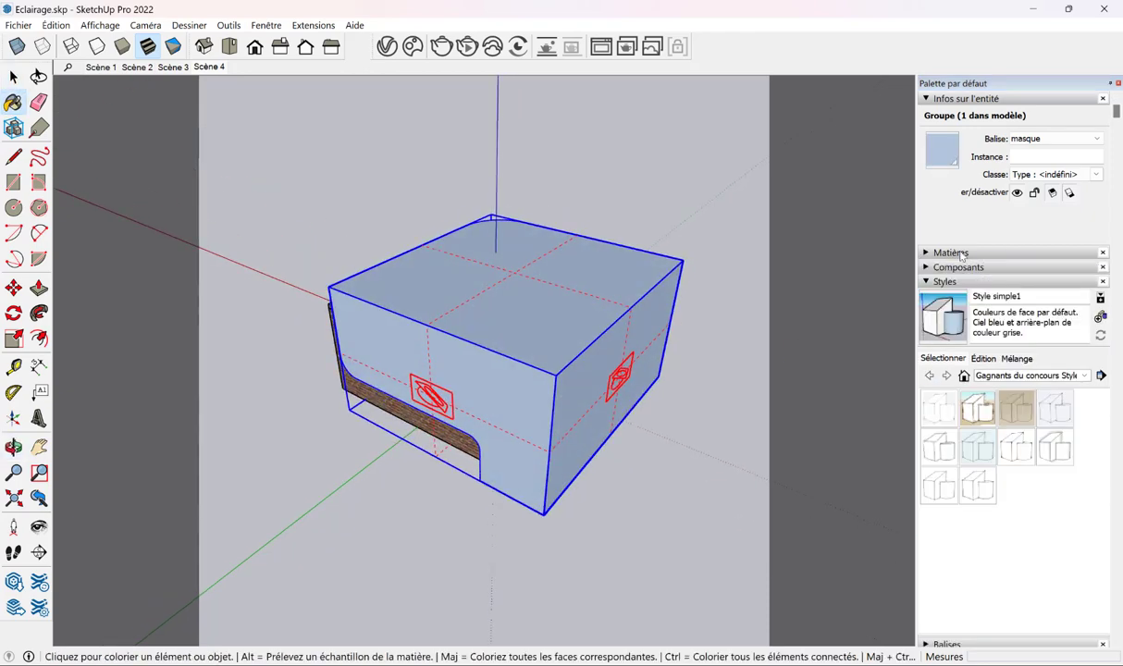
left_click(952, 253)
left_click(983, 331)
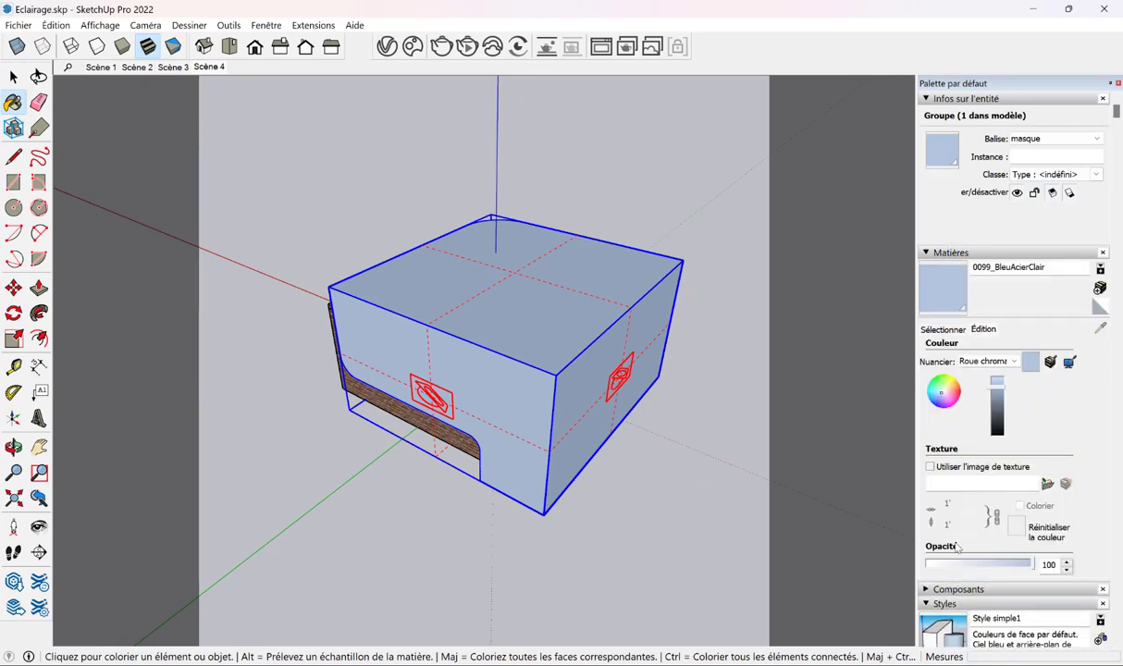
left_click_drag(1015, 563, 927, 567)
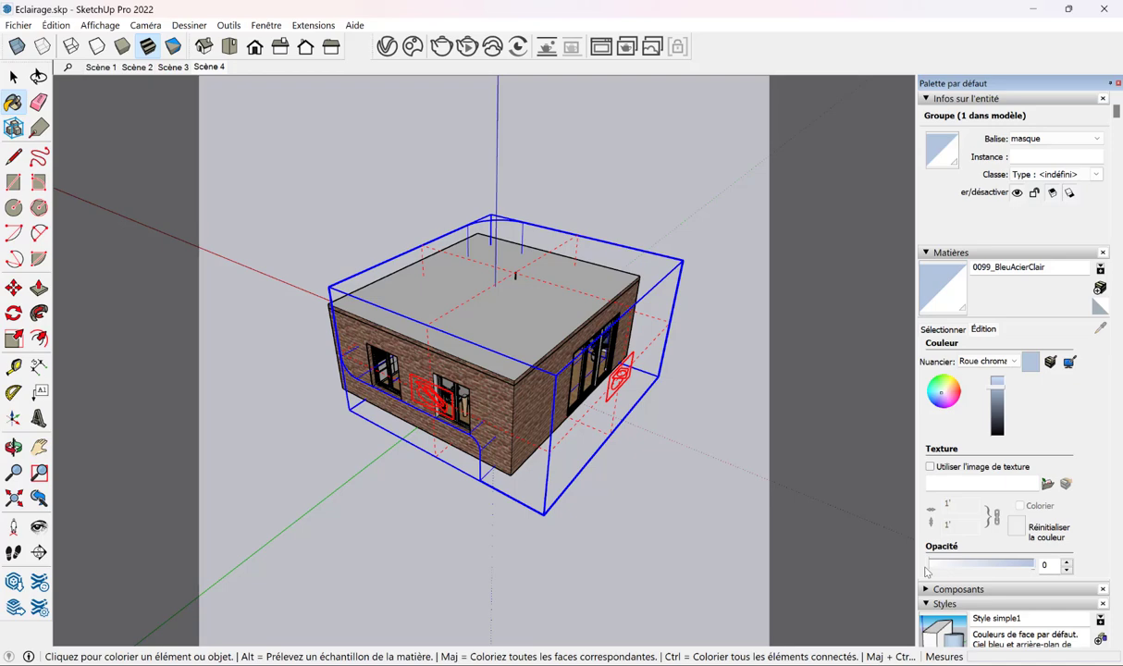
Clear the selection and orbit the view to face the brick wall
left_click(12, 77)
left_click(251, 176)
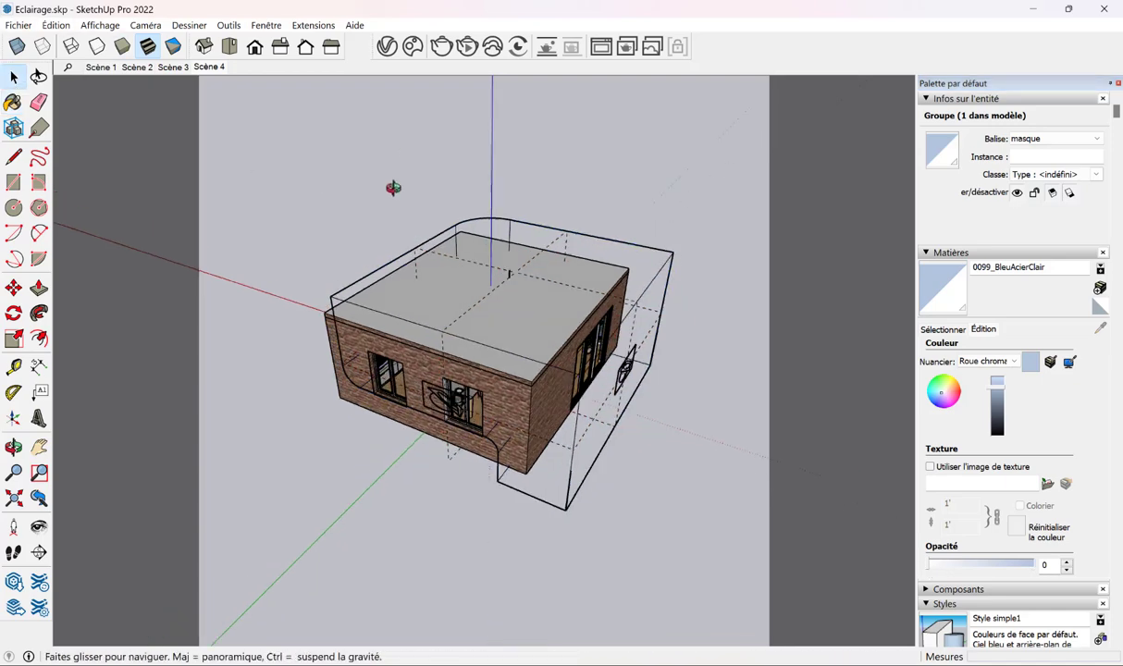
mouse_move(251, 176)
middle_mouse_down()
mouse_move(495, 111)
mouse_move(426, 277)
middle_mouse_up()
Raise the mask group's material opacity to 25
left_click(444, 398)
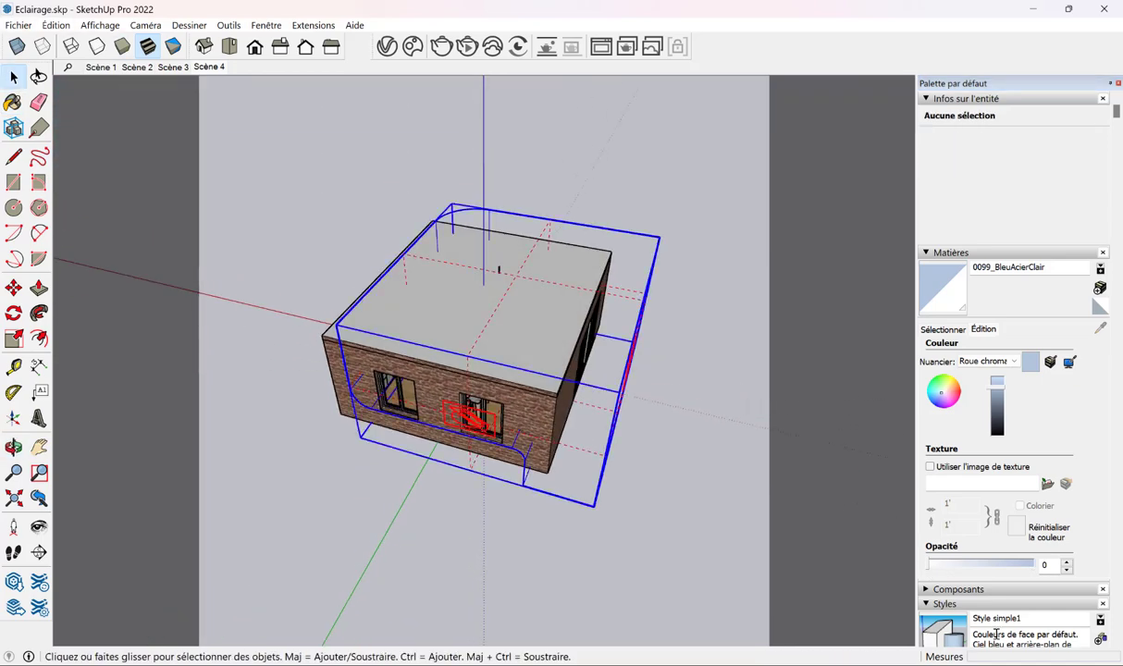
left_click_drag(950, 562, 956, 564)
mouse_move(710, 467)
middle_mouse_down()
mouse_move(473, 405)
mouse_move(512, 323)
mouse_move(522, 333)
mouse_move(507, 307)
middle_mouse_up()
Orbit to a high three-quarter roof view and start a V-Ray interactive render
left_click(506, 307)
mouse_move(269, 263)
middle_mouse_down()
mouse_move(571, 407)
mouse_move(535, 389)
mouse_move(520, 346)
mouse_move(514, 366)
mouse_move(324, 275)
mouse_move(541, 409)
middle_mouse_up()
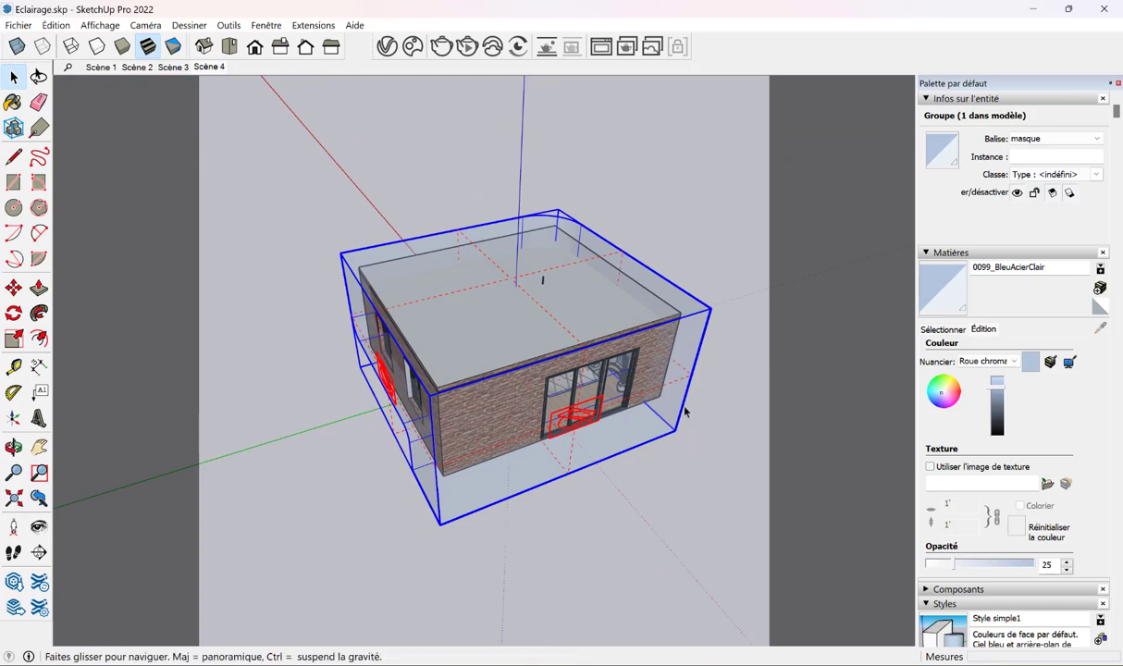
middle_click_drag(682, 413, 724, 445)
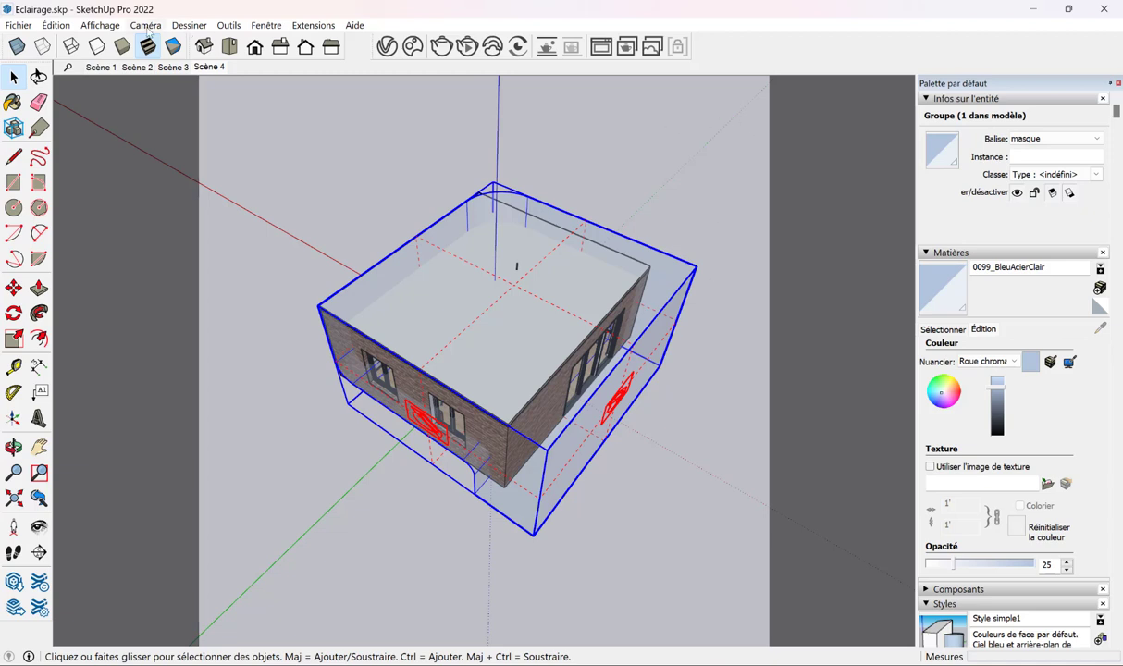
left_click(467, 46)
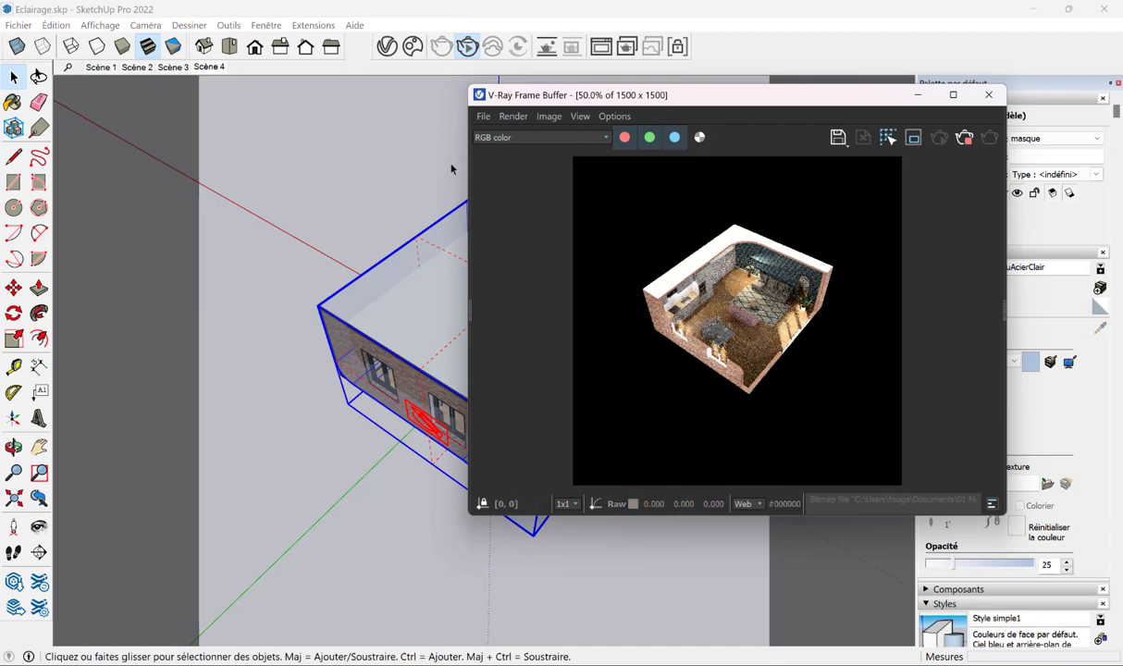
Switch the camera to Parallel Projection and restart the interactive render
left_click(539, 166)
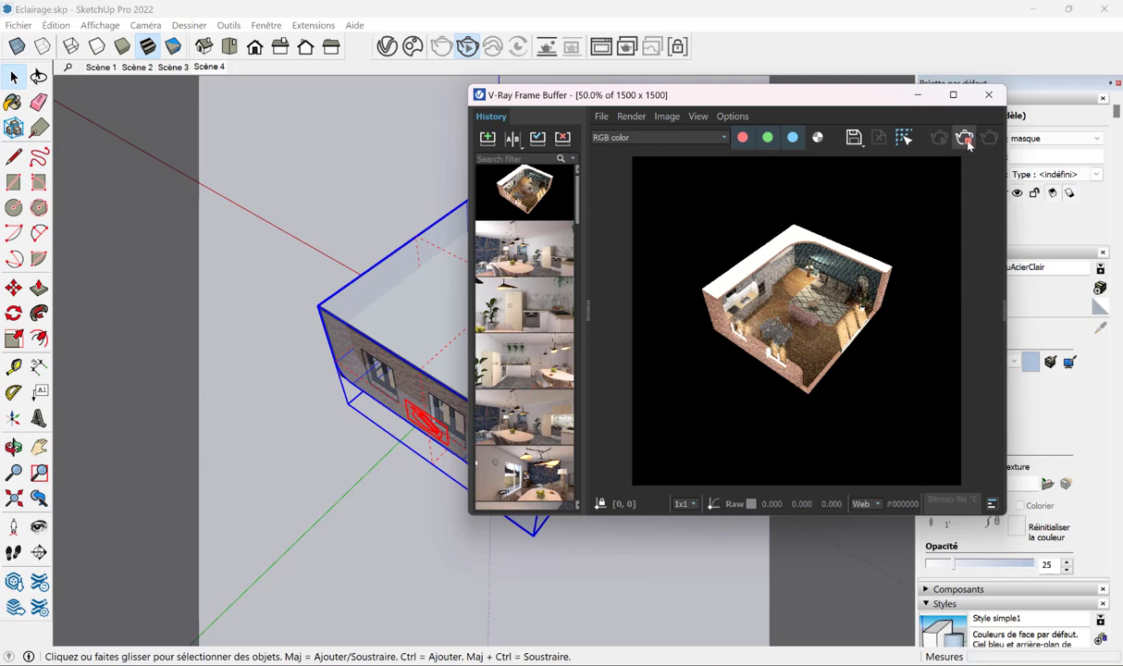
left_click(988, 94)
left_click(155, 26)
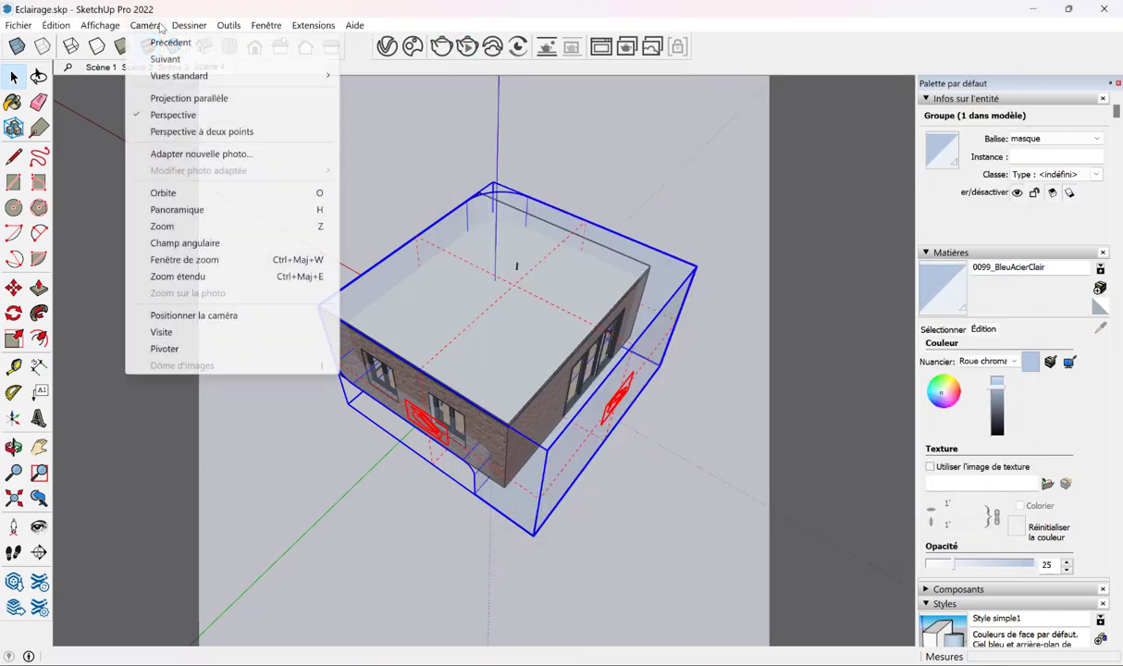
left_click(190, 99)
left_click(468, 48)
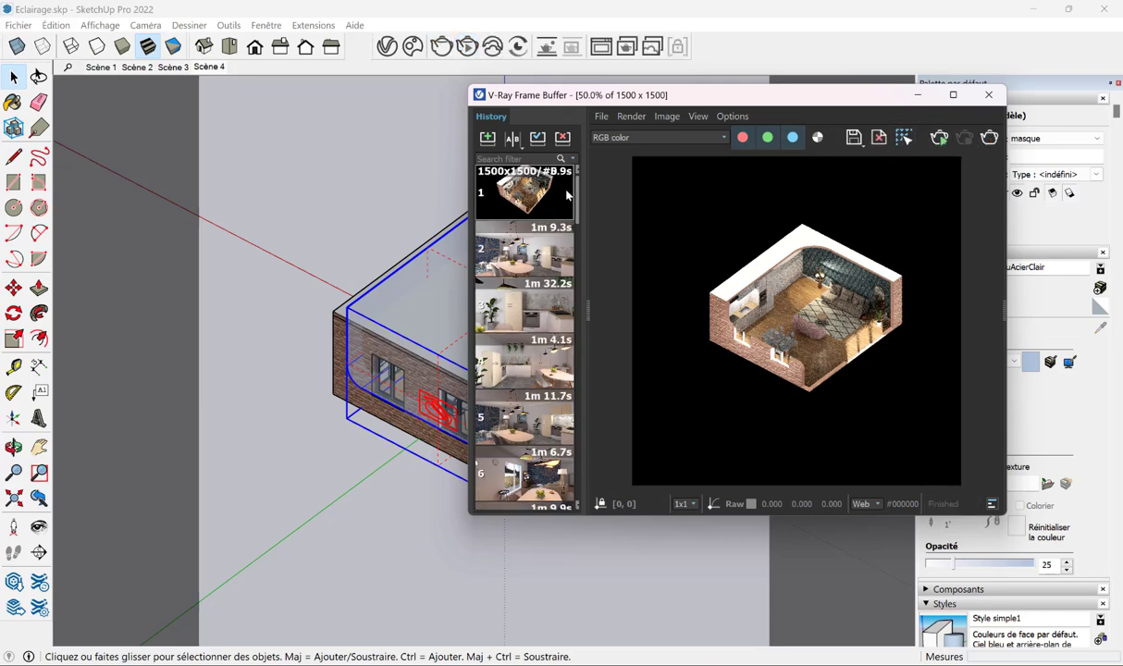
Save the finished render to History and turn on A/B comparison in the maximized VFB
left_click(488, 137)
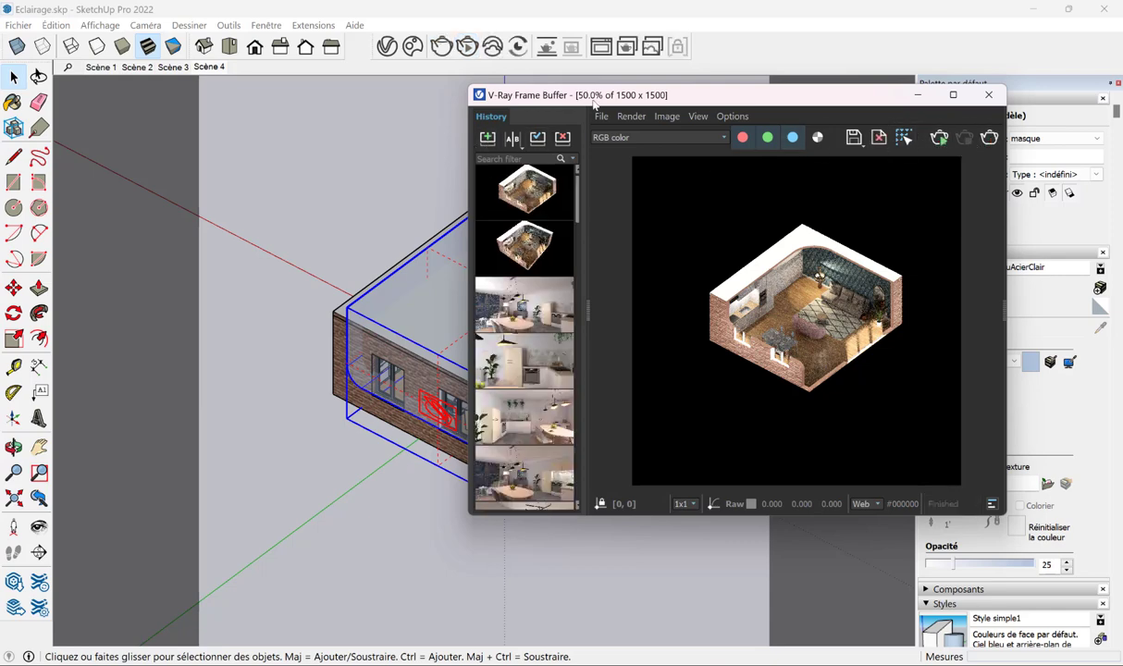
double_click(593, 96)
left_click(43, 50)
left_click(81, 161)
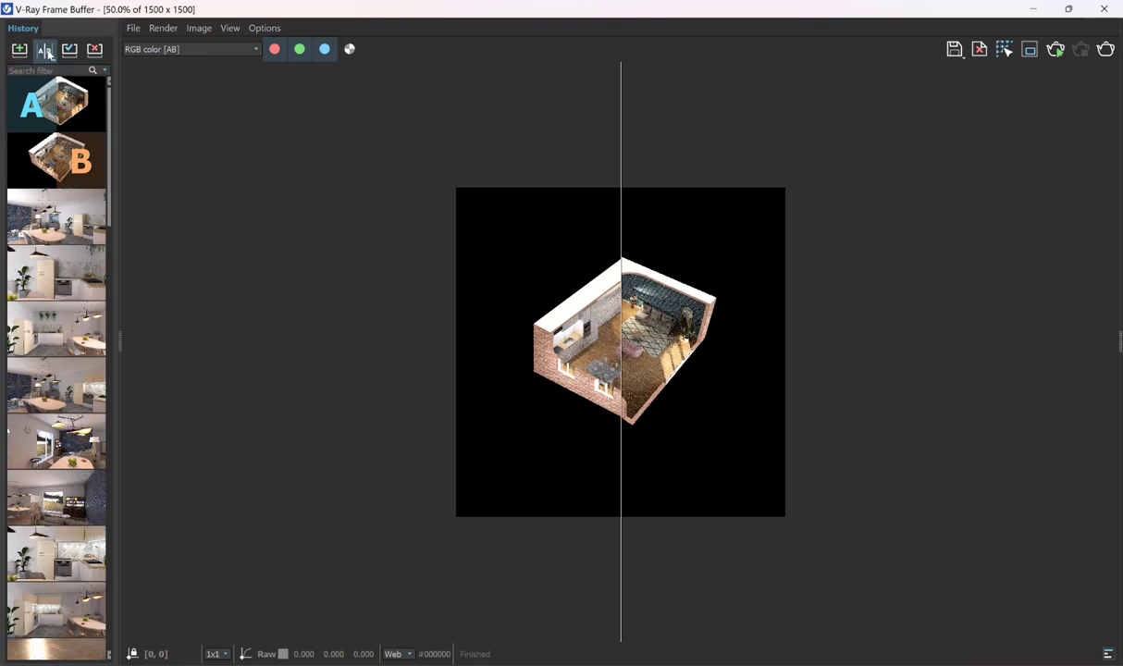
Zoom in and sweep the A/B divider across the image to compare both renders
scroll(628, 314, "up", 1)
left_click_drag(621, 315, 344, 324)
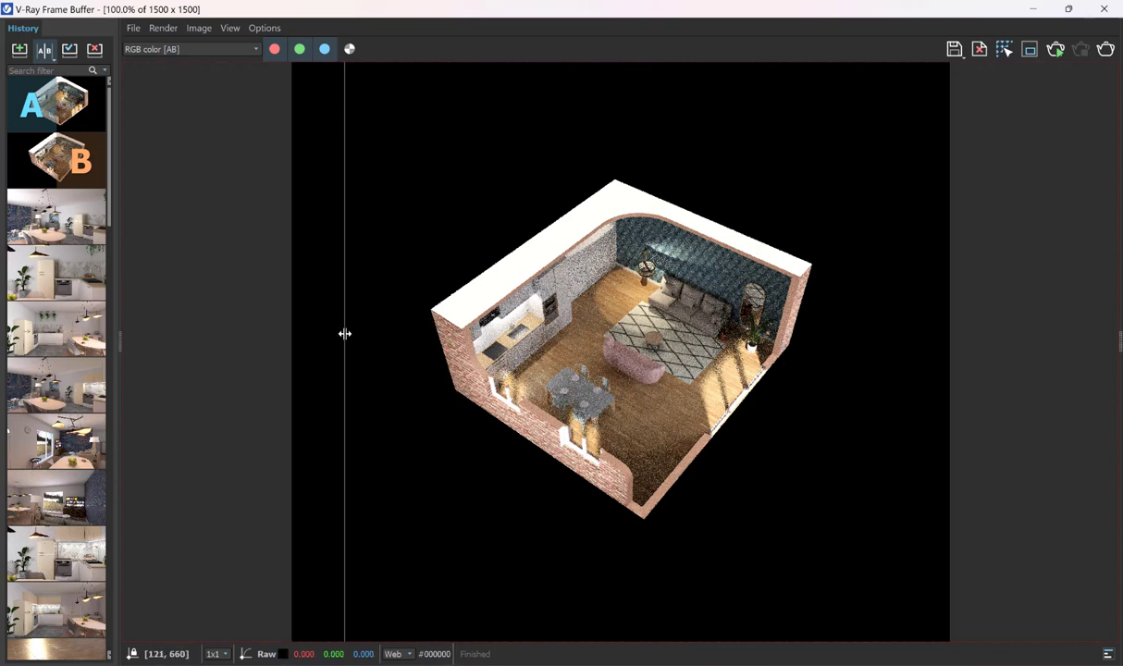
mouse_move(344, 333)
left_mouse_down()
mouse_move(929, 354)
mouse_move(705, 356)
left_mouse_up()
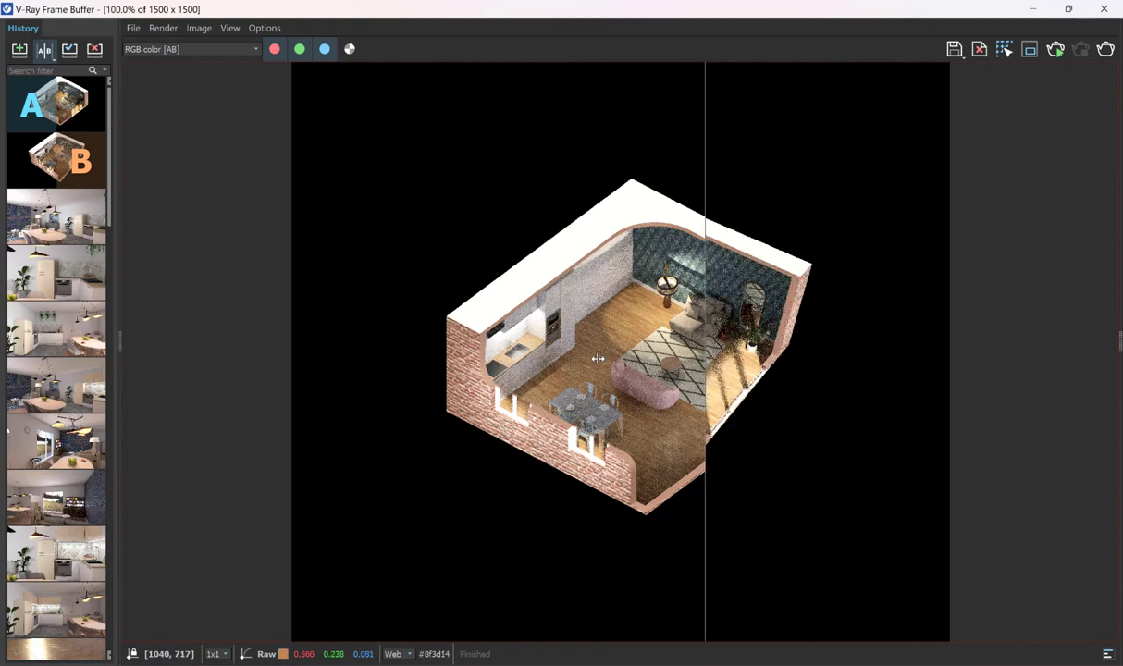
mouse_move(598, 359)
left_mouse_down()
mouse_move(498, 370)
mouse_move(971, 385)
mouse_move(341, 418)
mouse_move(954, 423)
mouse_move(286, 435)
mouse_move(418, 421)
mouse_move(902, 421)
left_mouse_up()
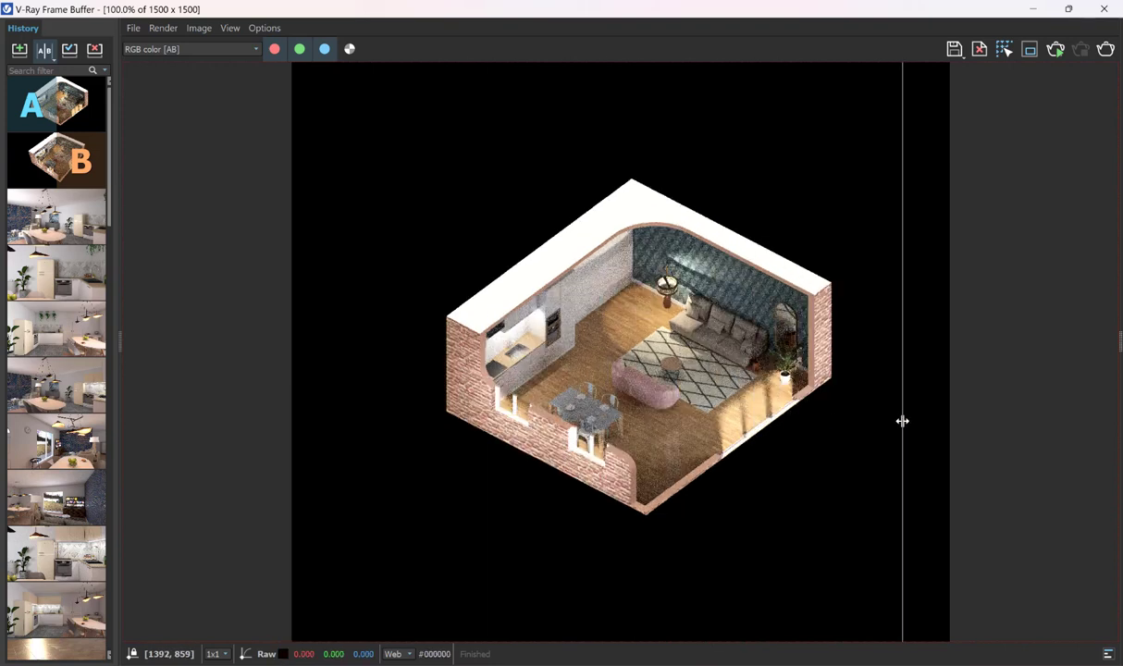
Turn off A/B comparison, minimize the V-Ray Frame Buffer and bring up File Explorer
left_click(45, 49)
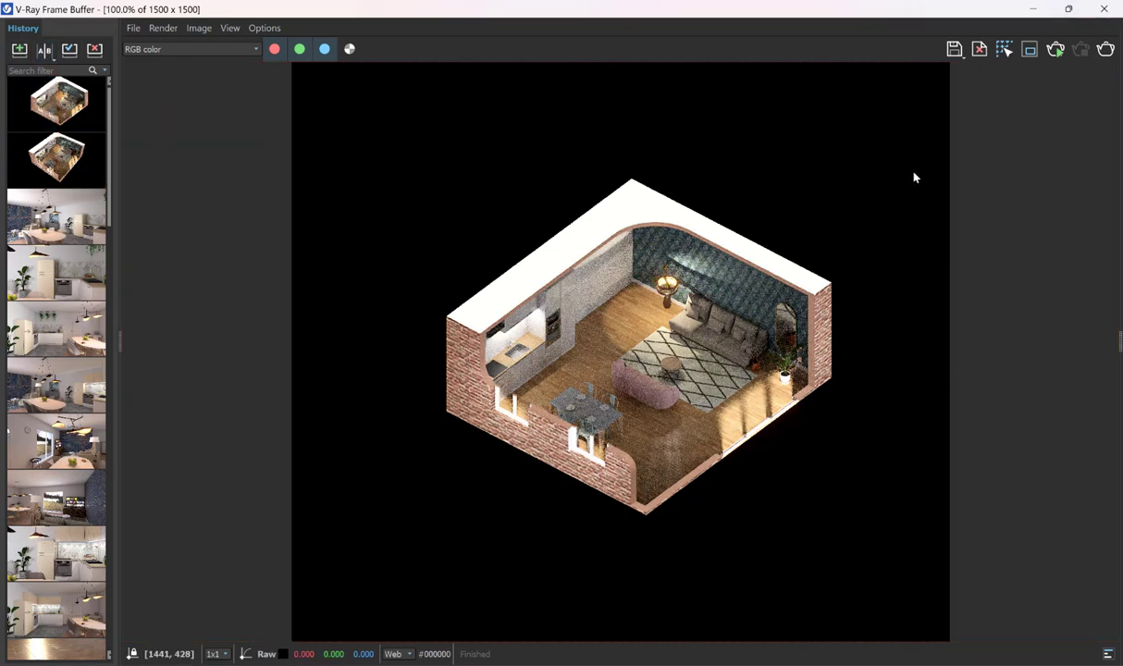
left_click(1032, 9)
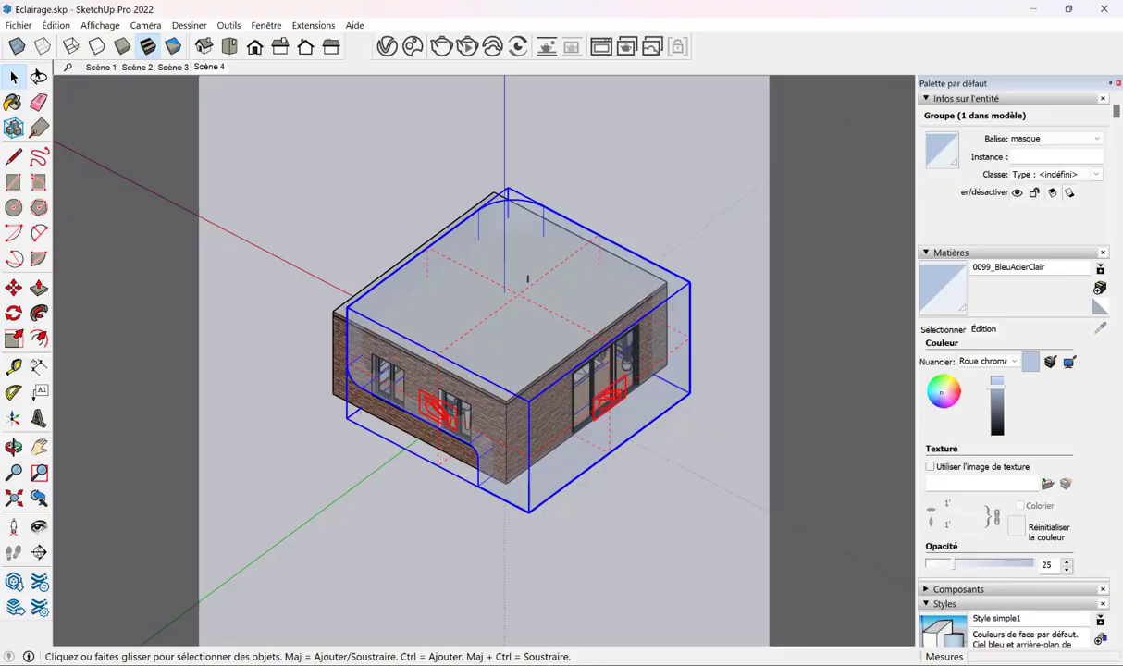
key("alt+Tab")
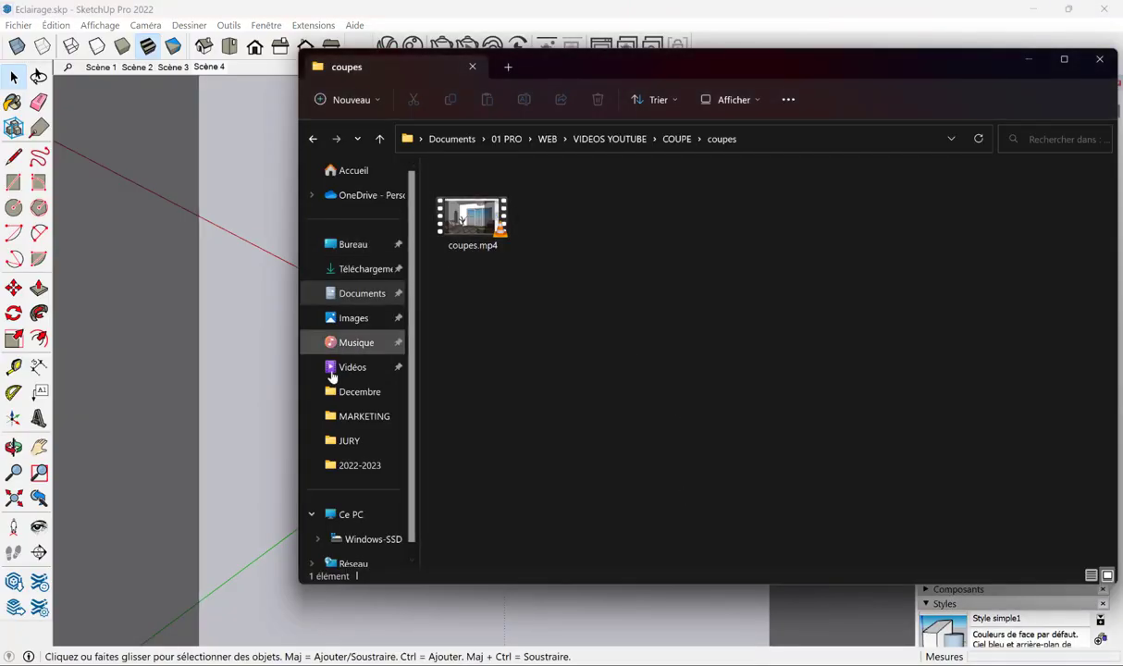
Preview 102321.jpg and the dark vignette Sans titre-1.jpg from COUPE in Photos, then close everything
key("alt+Up")
left_click(559, 223)
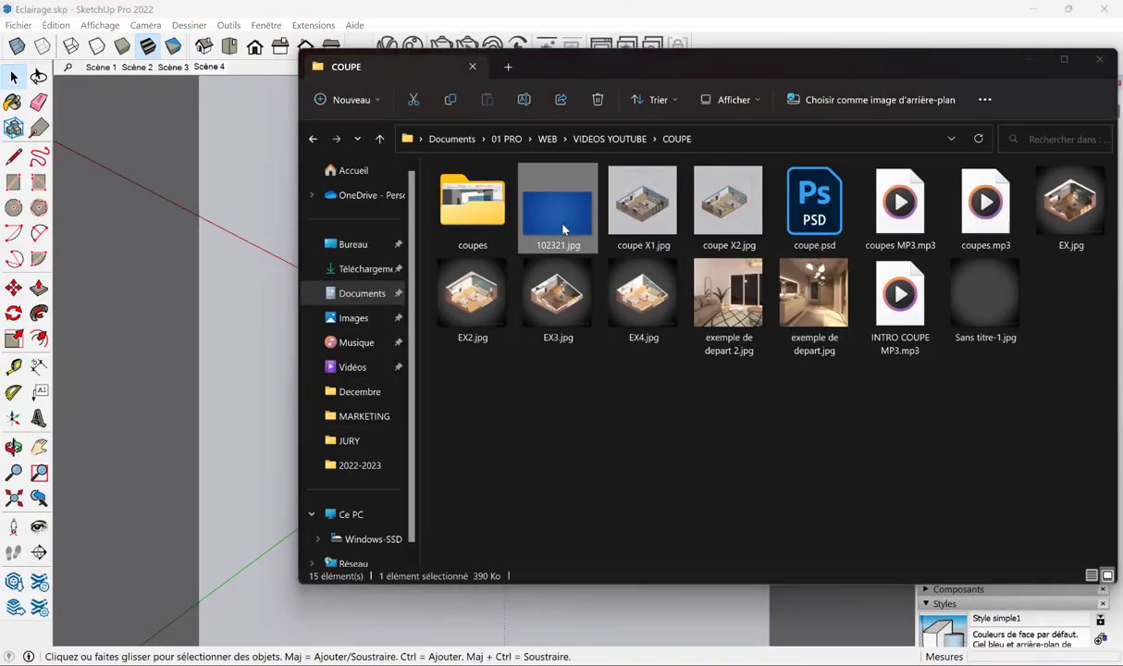
double_click(562, 227)
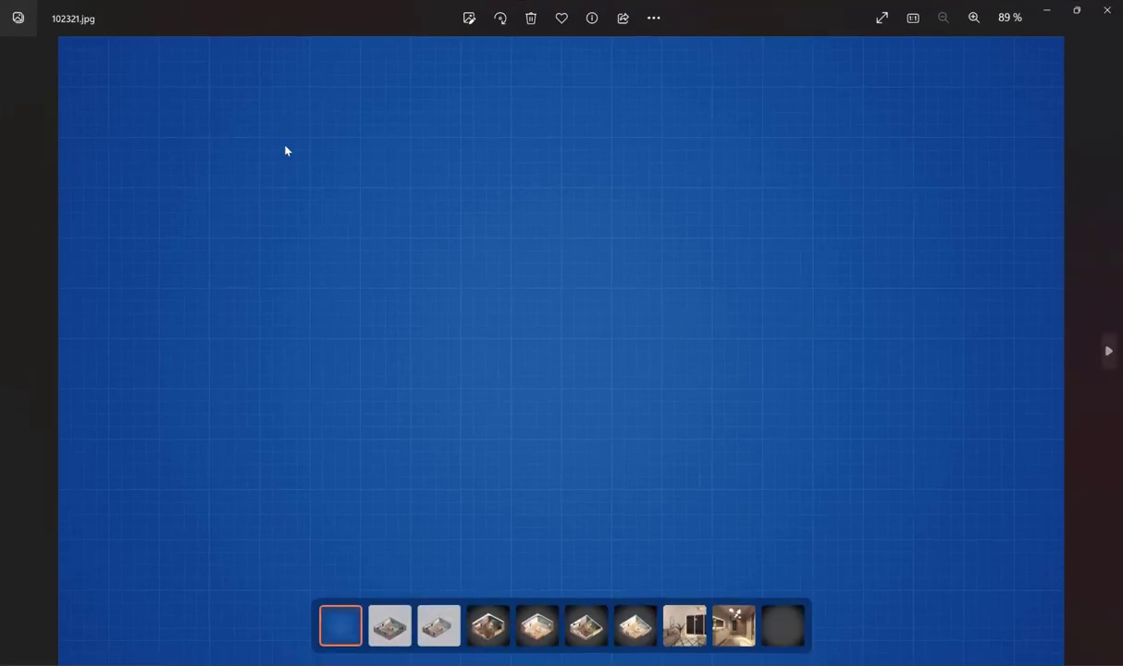
left_click(786, 639)
scroll(715, 566, "up", 1)
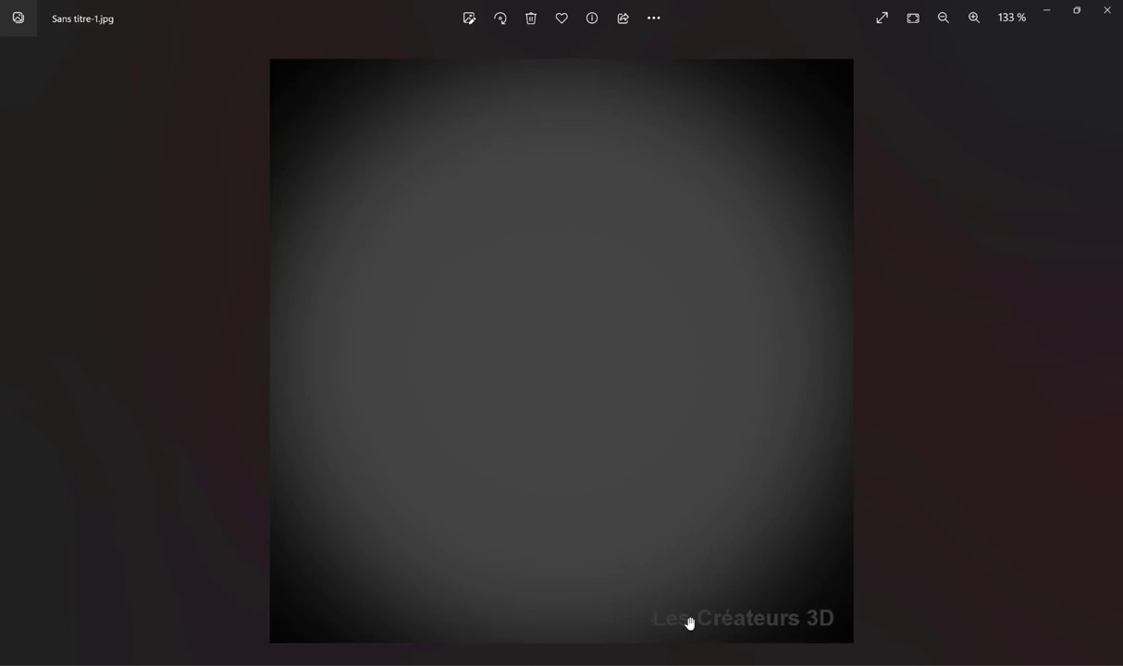
left_click(1047, 11)
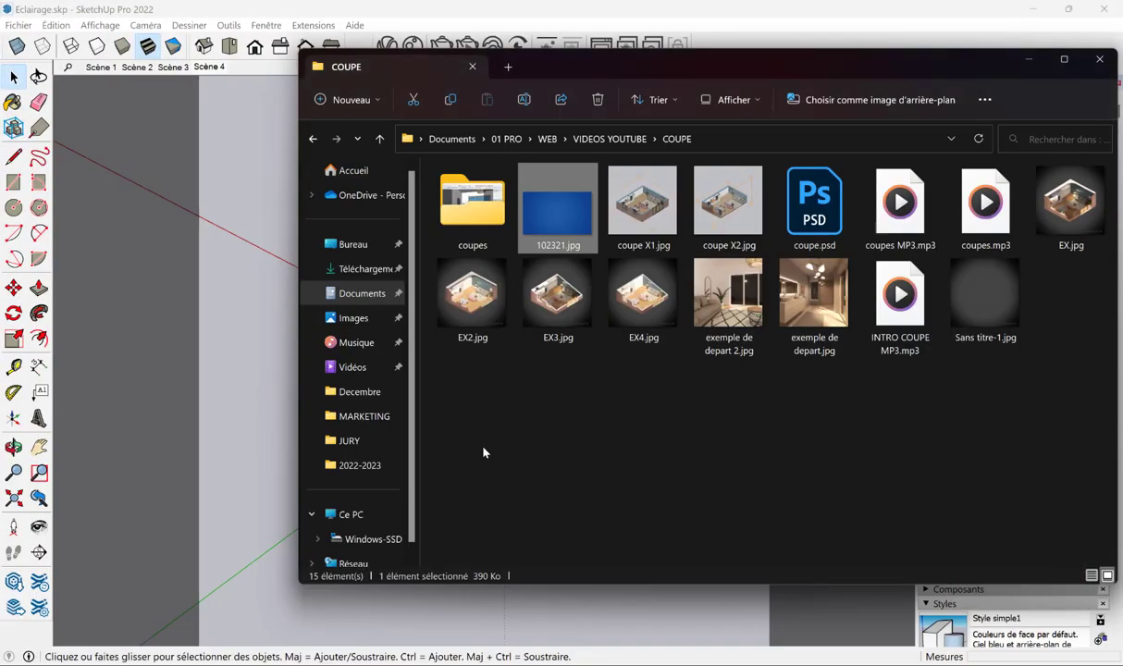
left_click(226, 293)
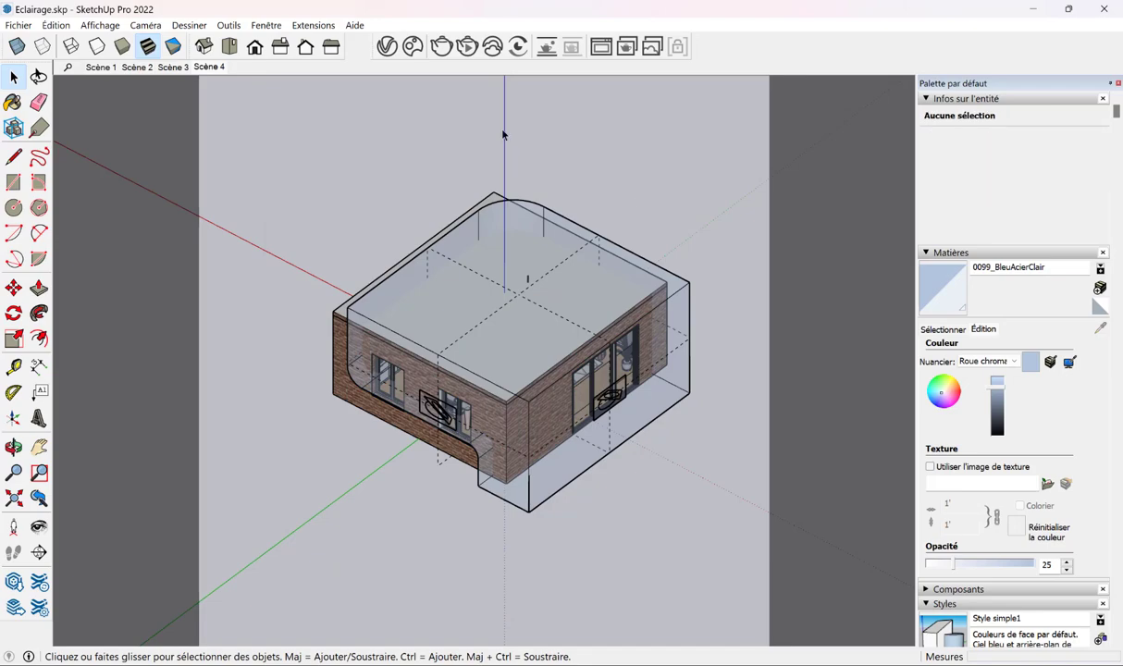
Reopen the VFB on the latest render, collapse history and open the layers panel
left_click(598, 48)
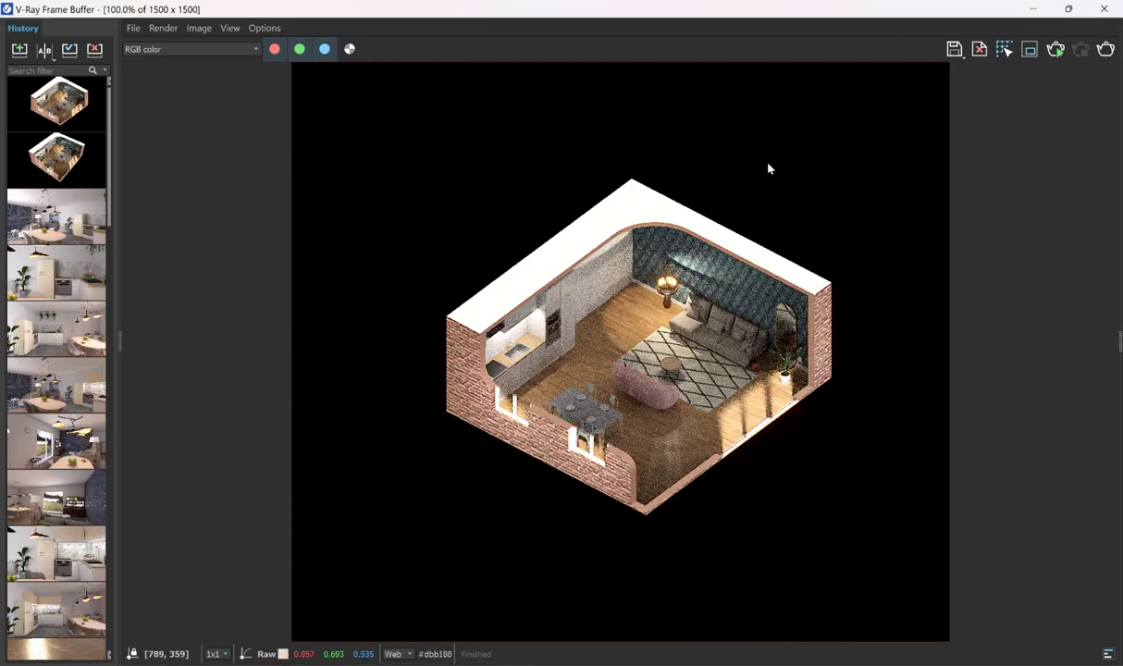
left_click(93, 116)
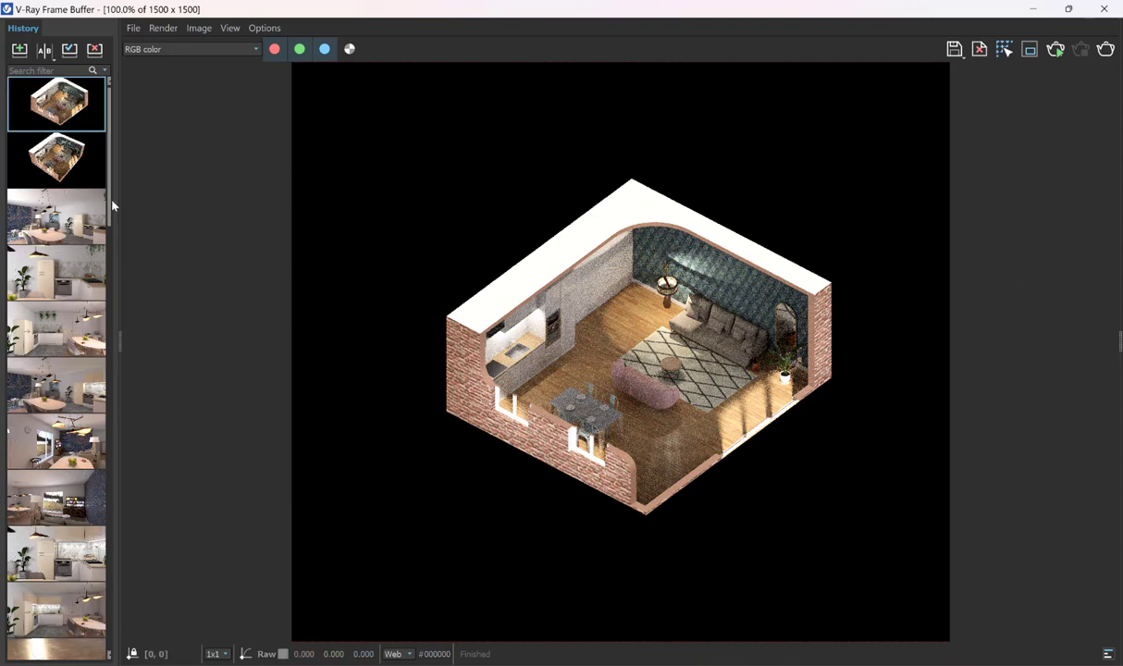
left_click_drag(112, 206, 3, 205)
left_click_drag(1117, 343, 931, 342)
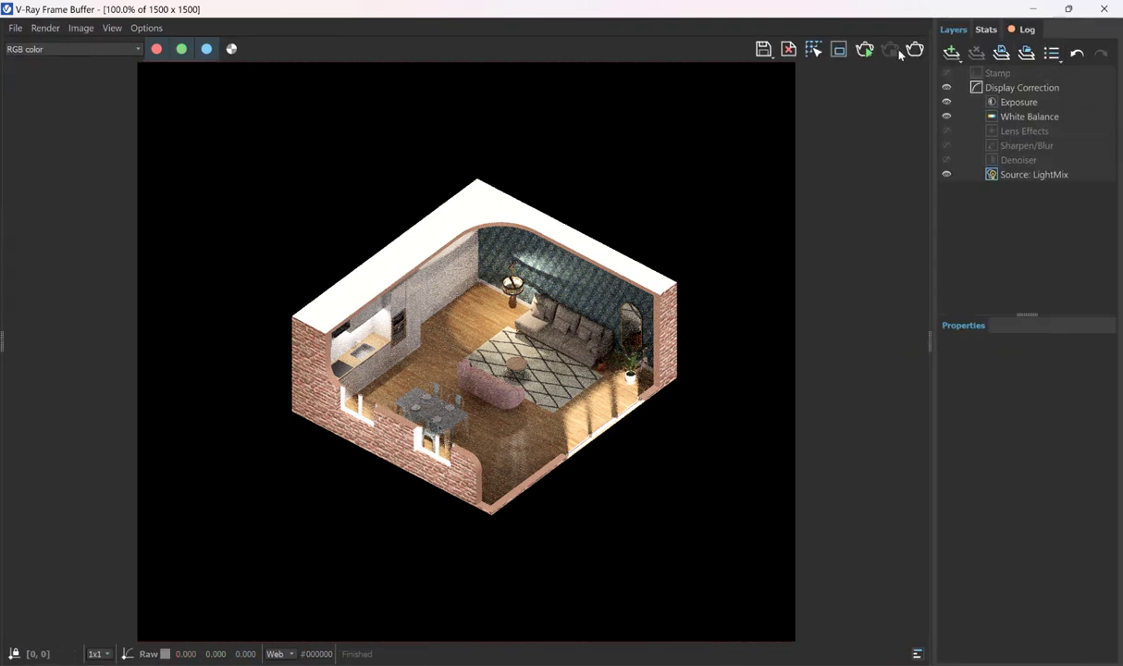
left_click(952, 52)
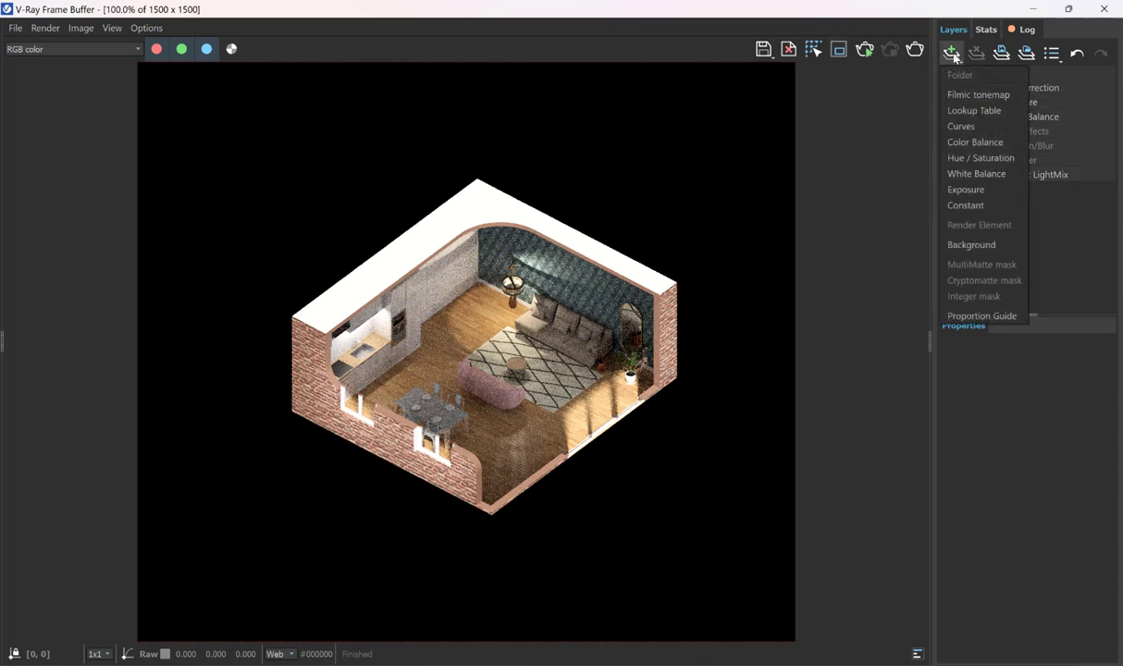
left_click(1023, 315)
mouse_move(1031, 317)
left_mouse_down()
mouse_move(1038, 57)
mouse_move(1027, 335)
left_mouse_up()
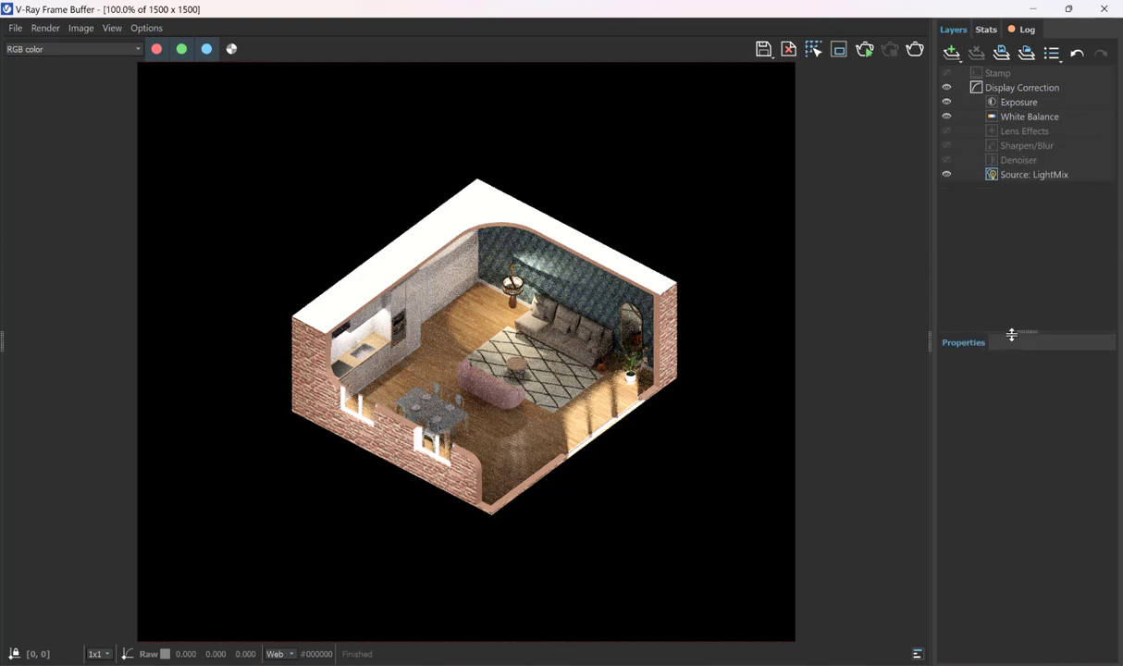
Add a Background layer and load the blue grid image from COUPE
left_click(954, 52)
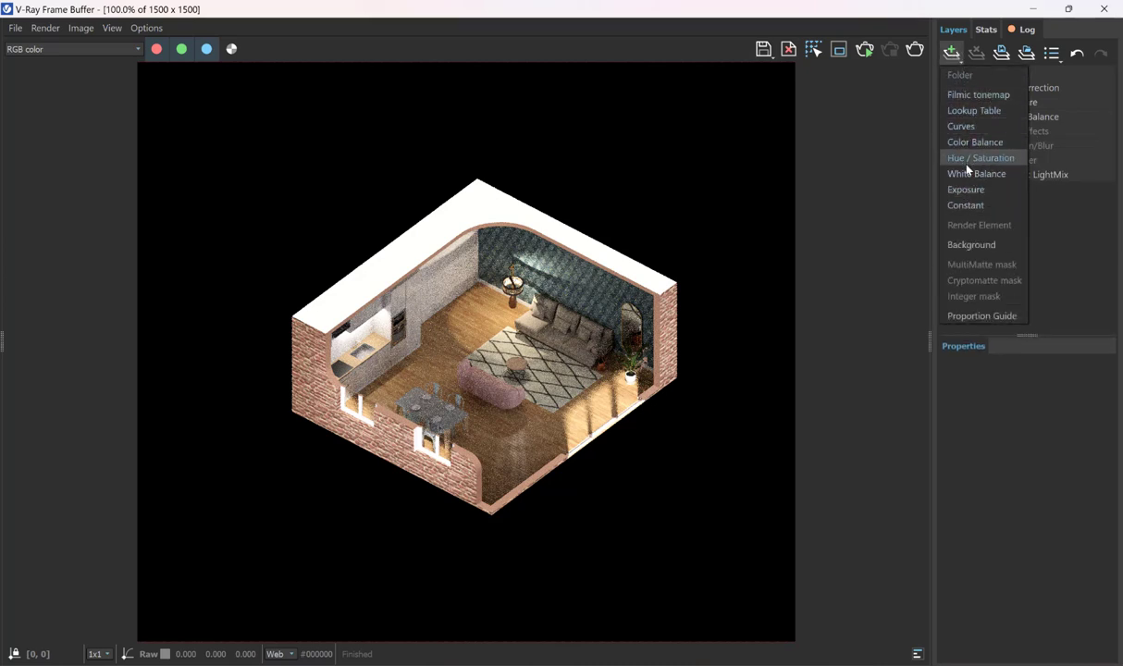
left_click(972, 245)
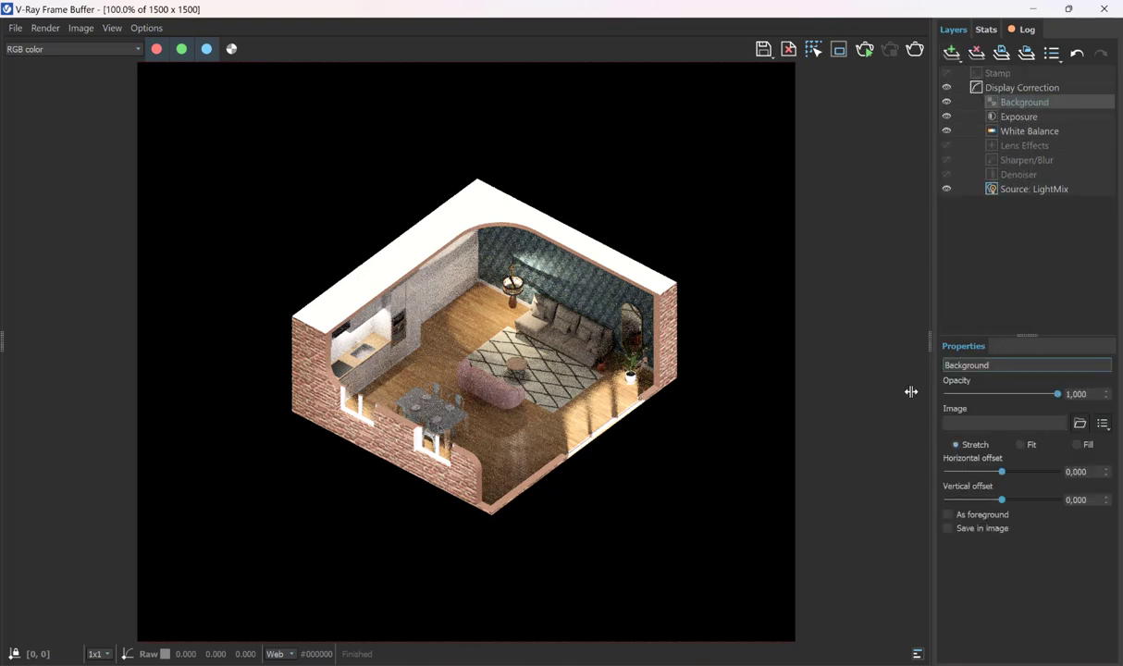
left_click(945, 423)
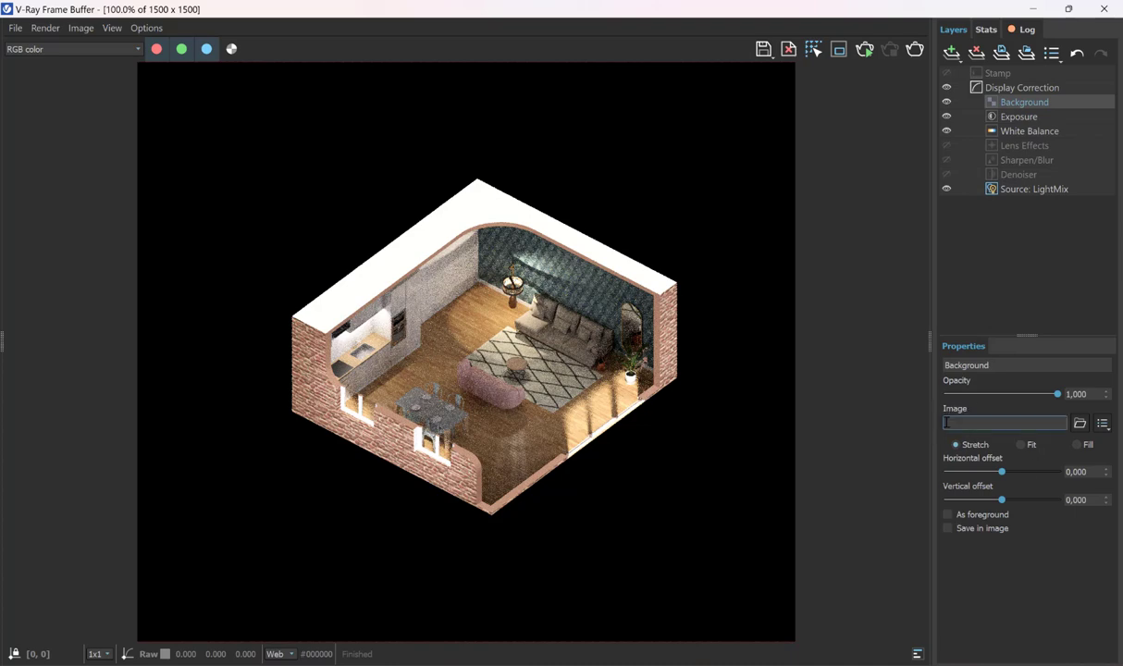
left_click(1080, 423)
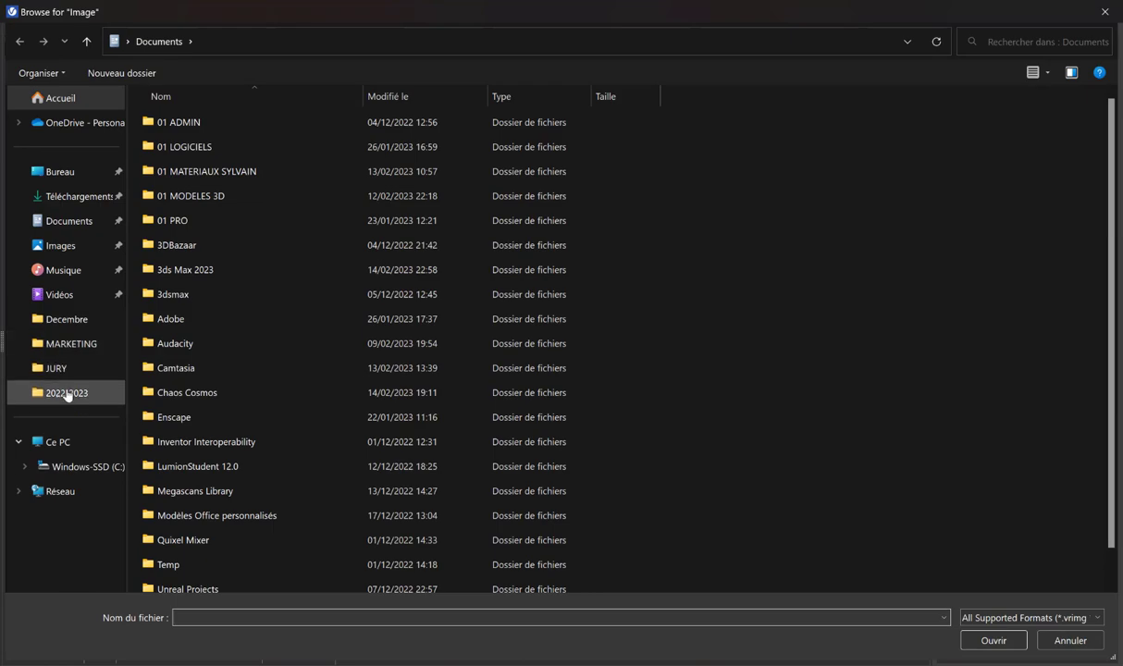
left_click(994, 639)
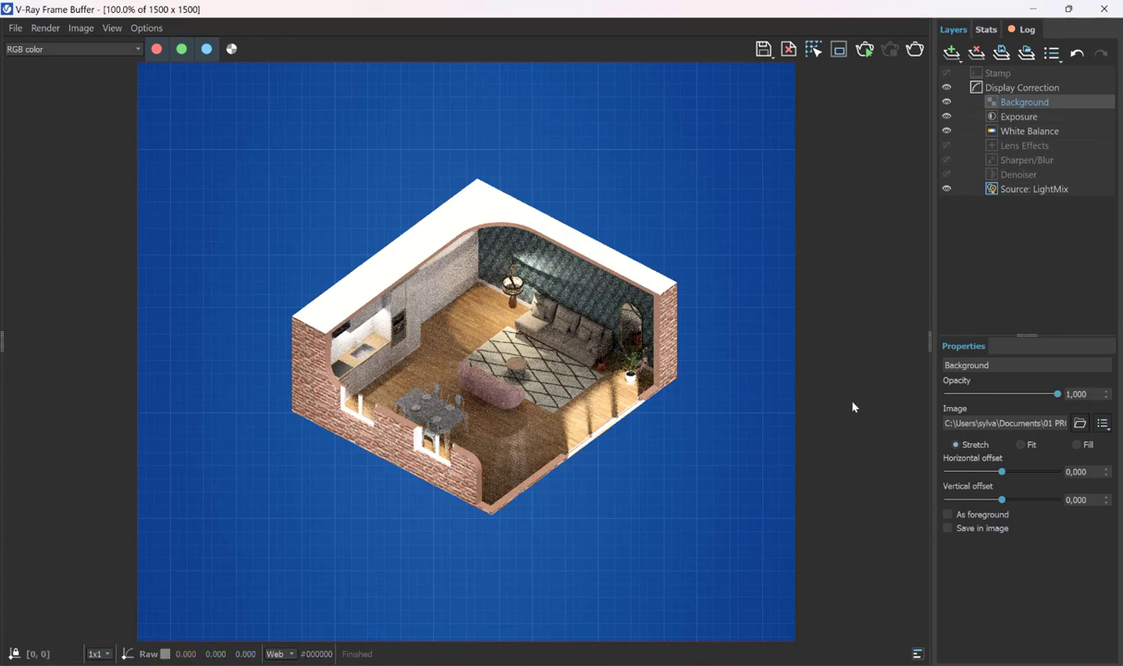
Save the render to the Desktop as TEST.jpg in JPEG format
left_click(764, 51)
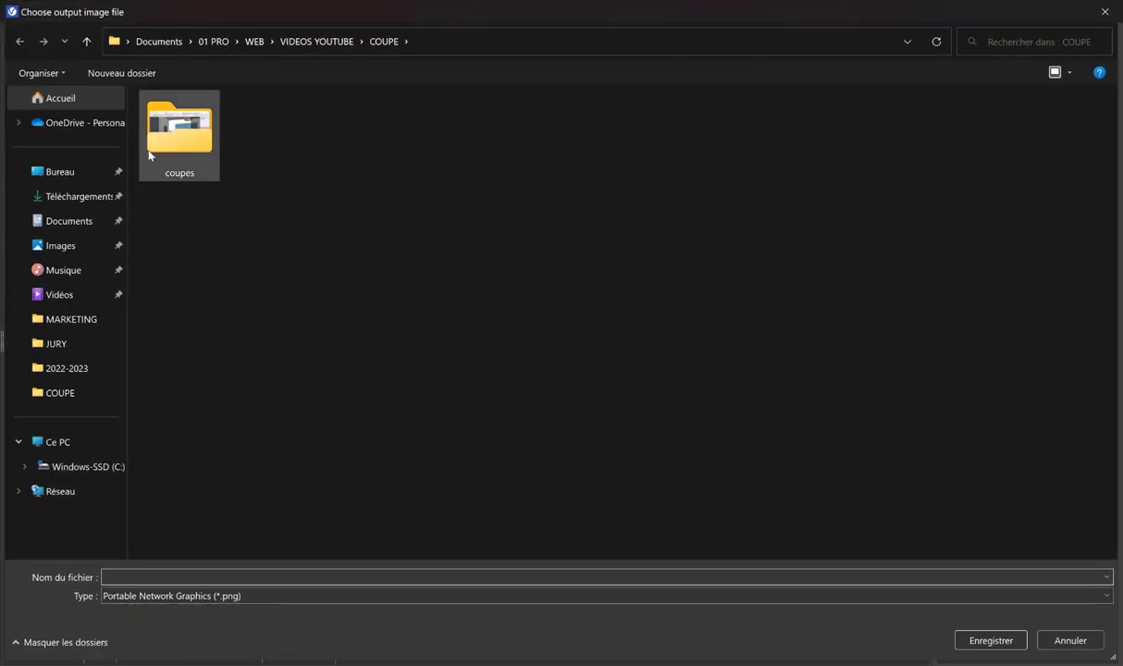
left_click(65, 172)
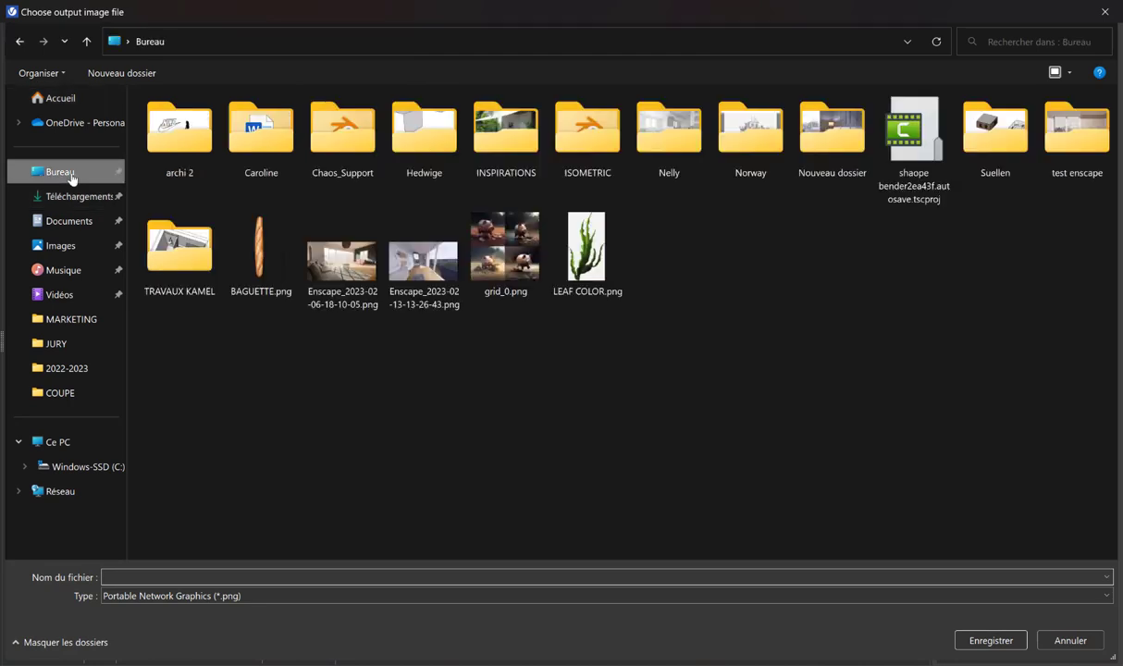
left_click(190, 574)
type("TEST")
left_click(351, 596)
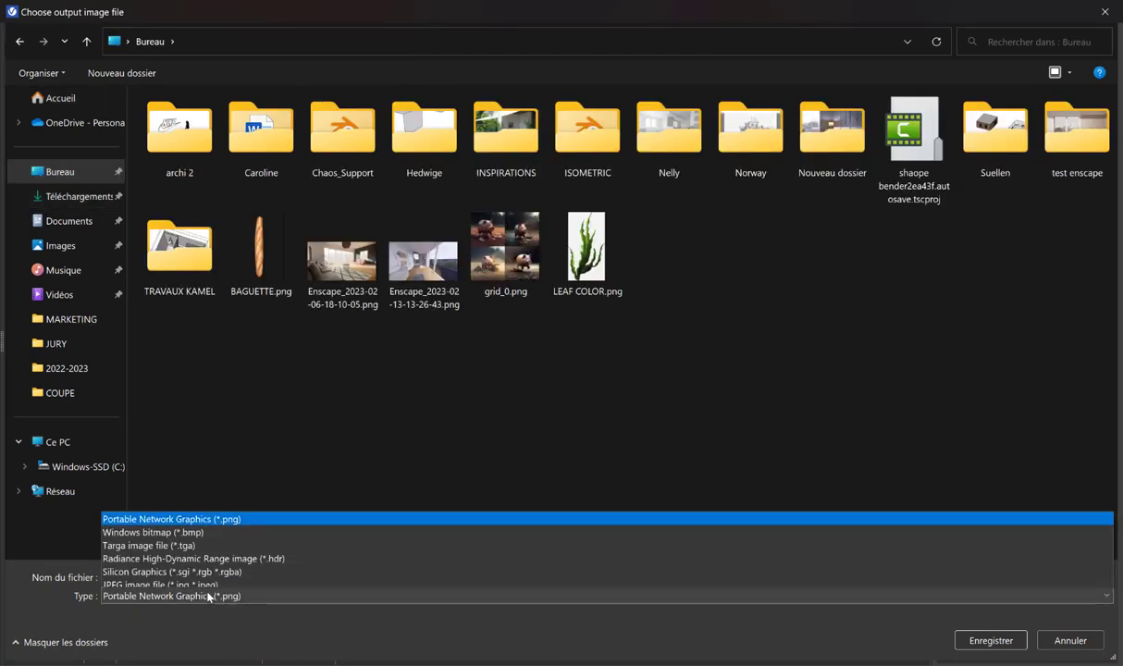
left_click(986, 641)
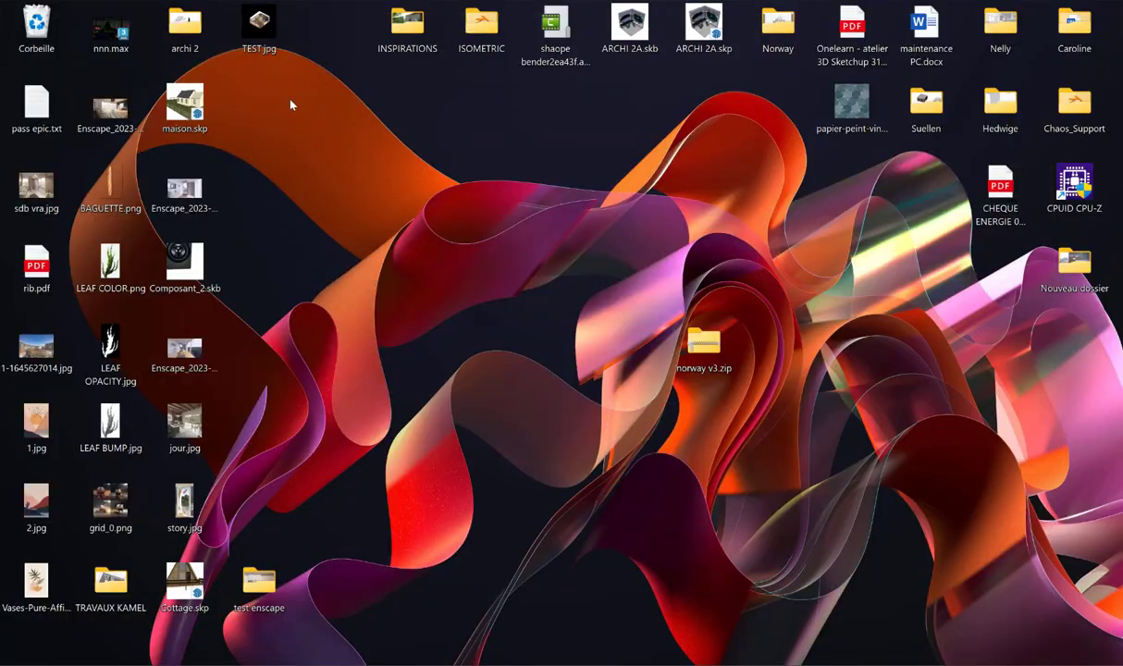
Check TEST.jpg in Photos, then enable 'Save in image' on the Background layer
double_click(259, 28)
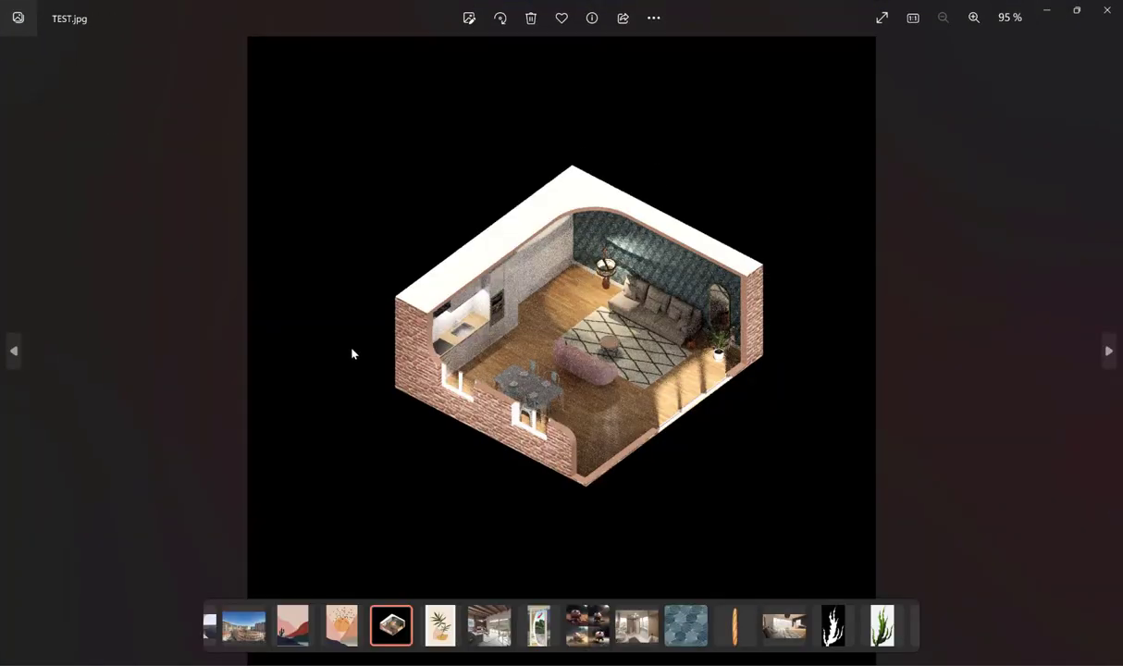
left_click(1106, 10)
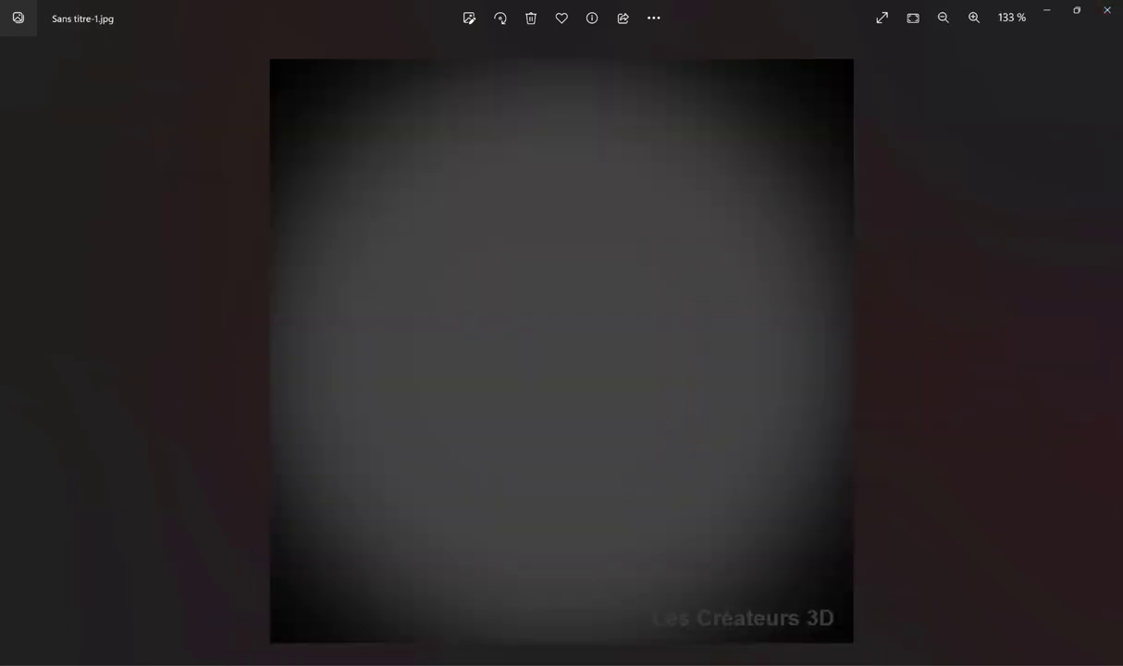
left_click(861, 518)
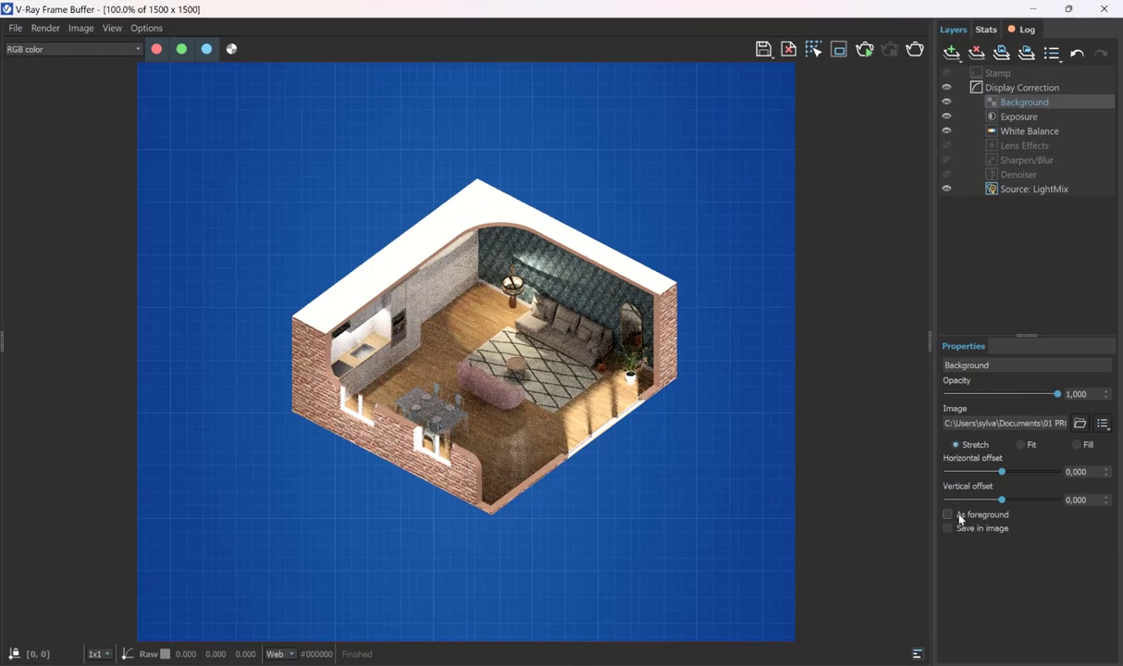
left_click(980, 531)
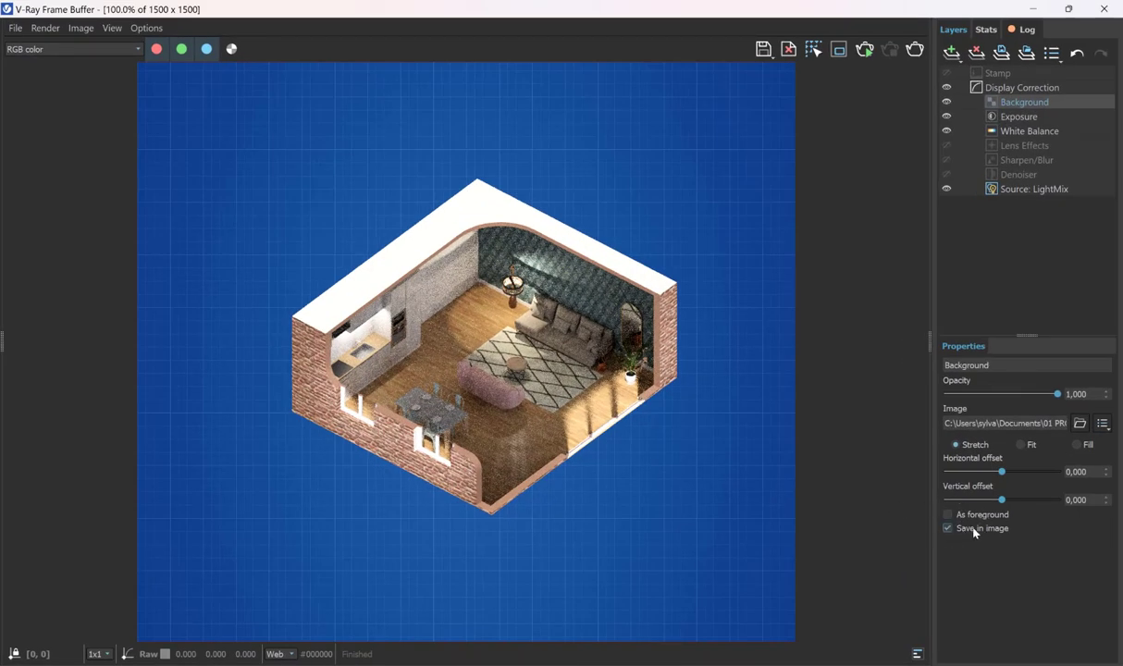
Save the render again as JPEG over TEST.jpg on the Desktop, confirming the replace
left_click(764, 49)
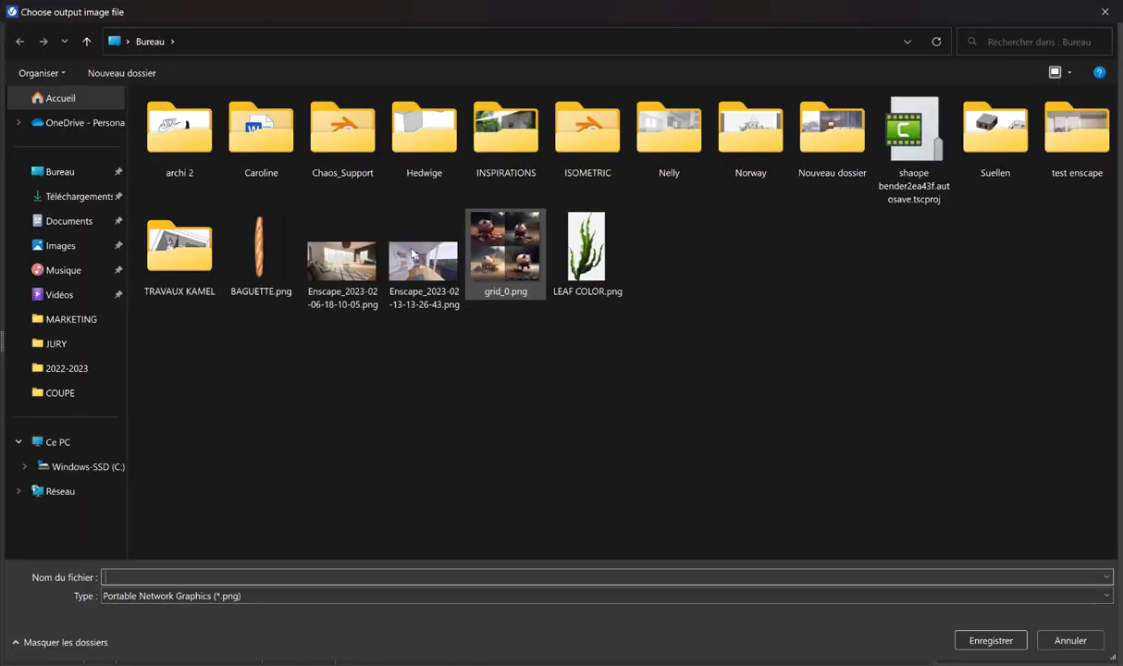
left_click(60, 172)
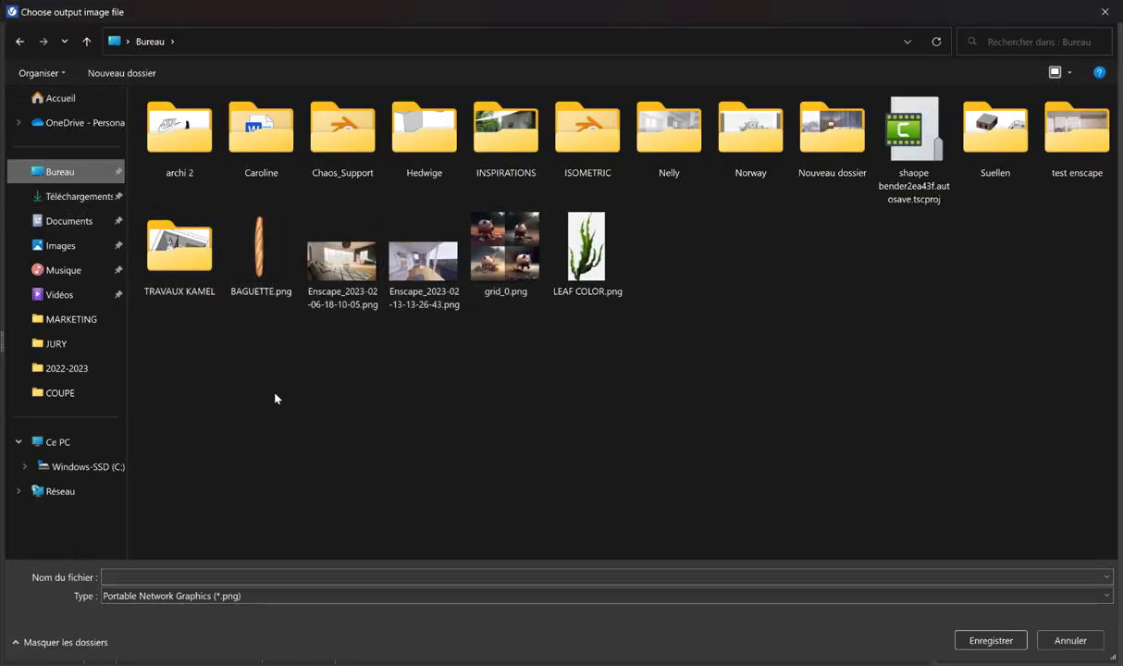
left_click(174, 597)
left_click(166, 514)
left_click(1073, 248)
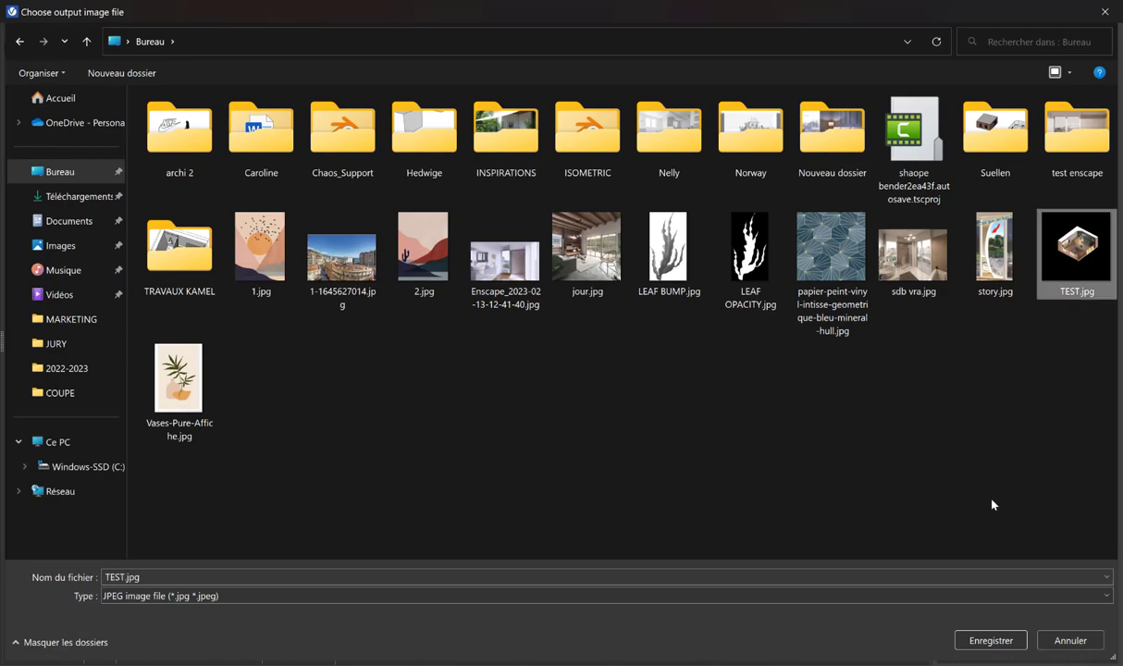
left_click(990, 640)
left_click(603, 346)
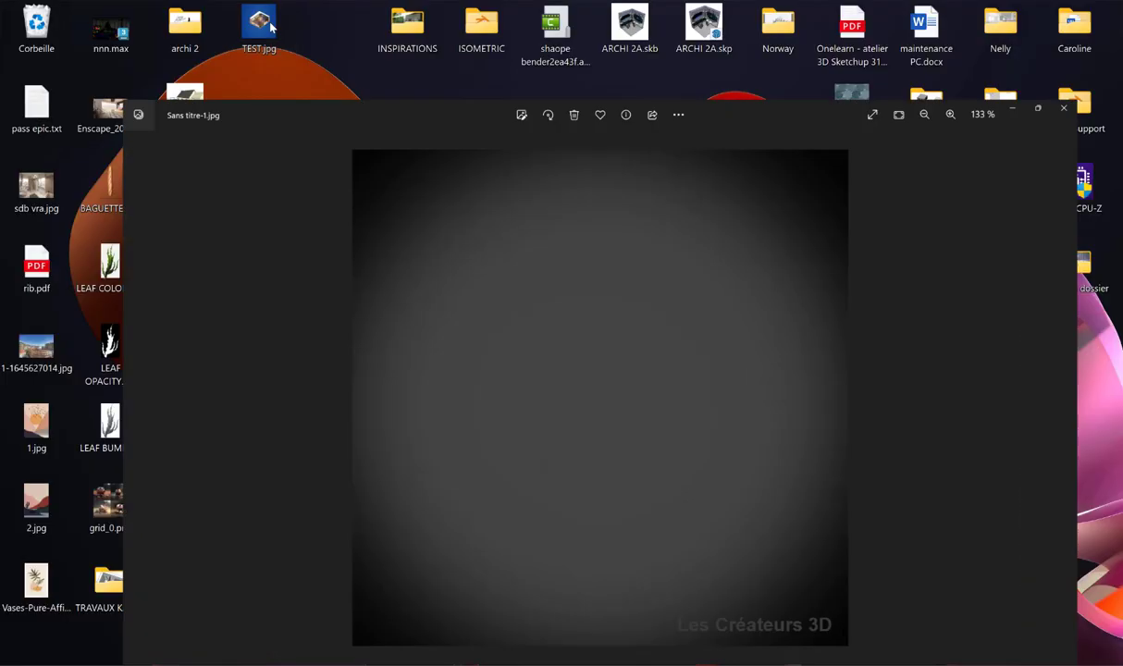
key("super+d")
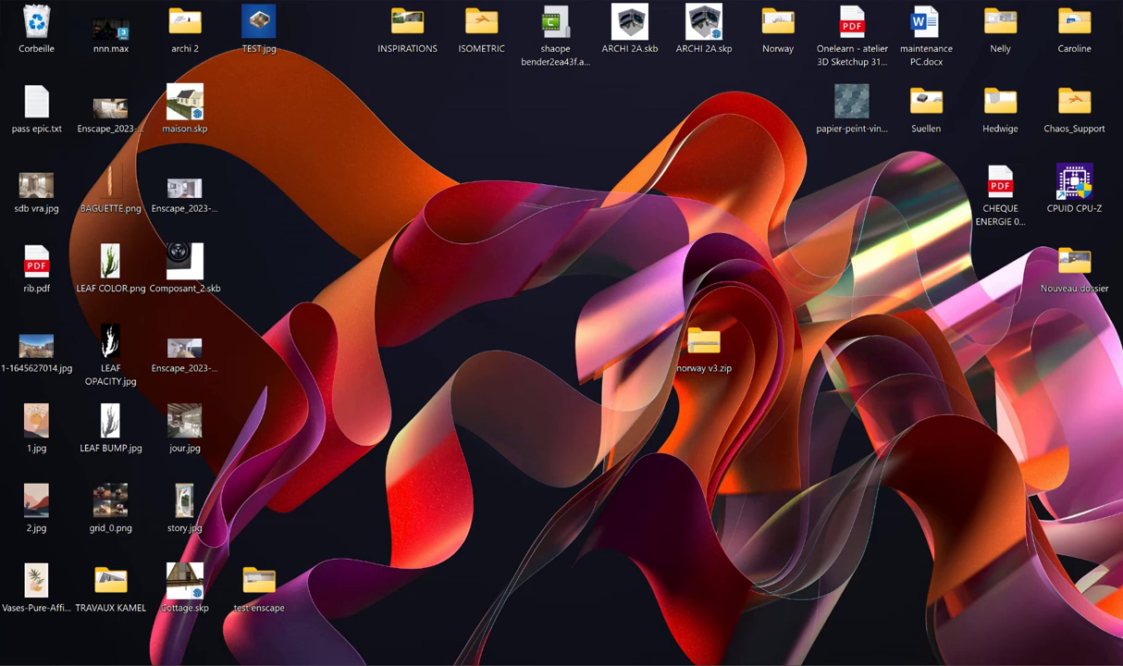
left_click(805, 574)
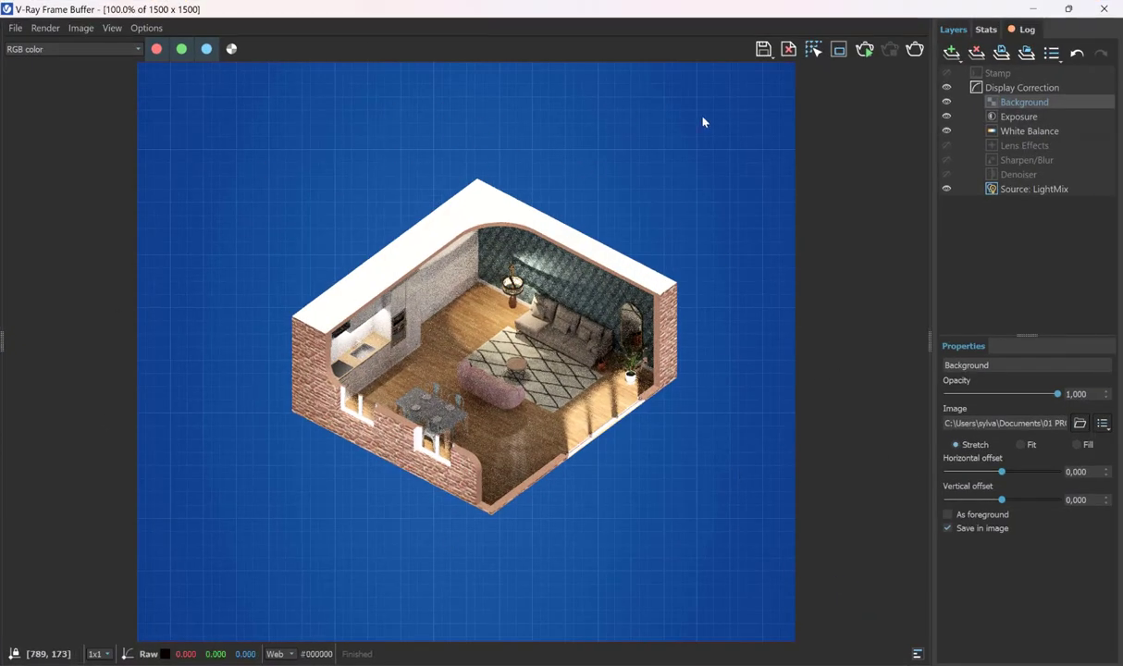
Load the dark vignette Sans titre-1.jpg as the Background layer image
left_click(1080, 423)
left_click(1066, 169)
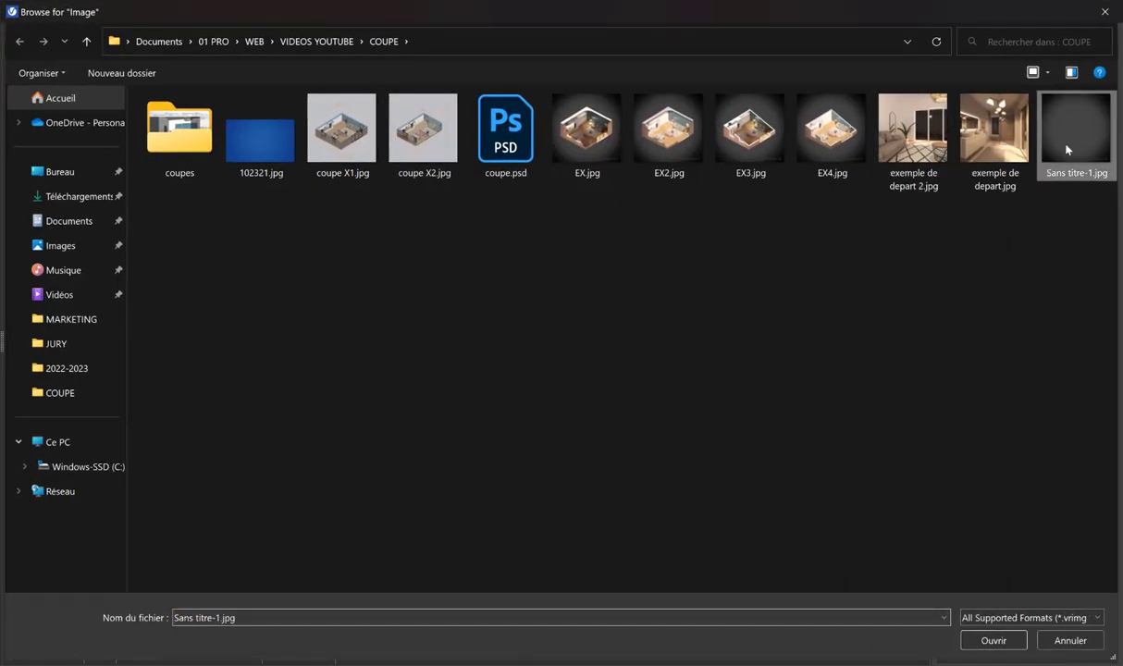
left_click(995, 640)
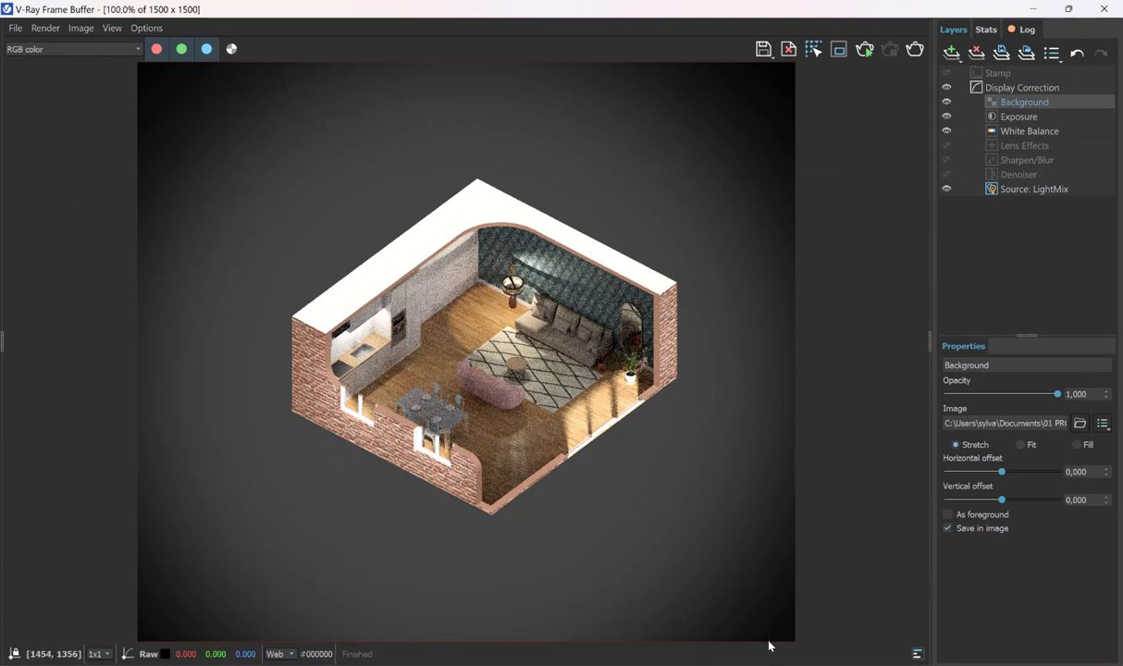
scroll(731, 620, "down", 1)
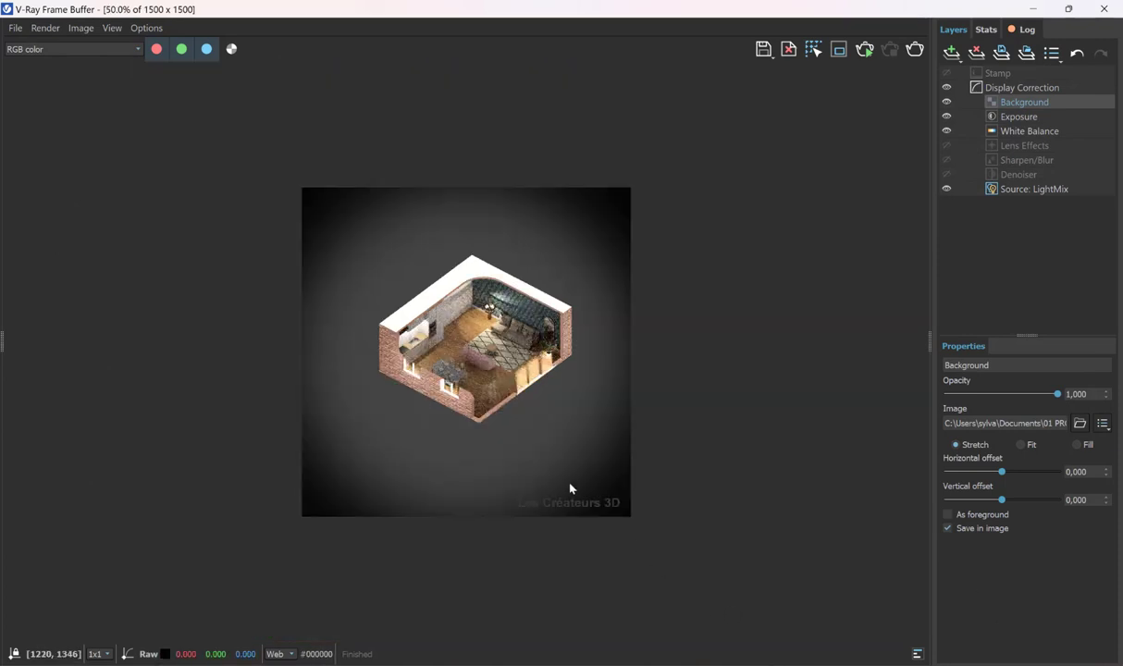
scroll(569, 488, "up", 1)
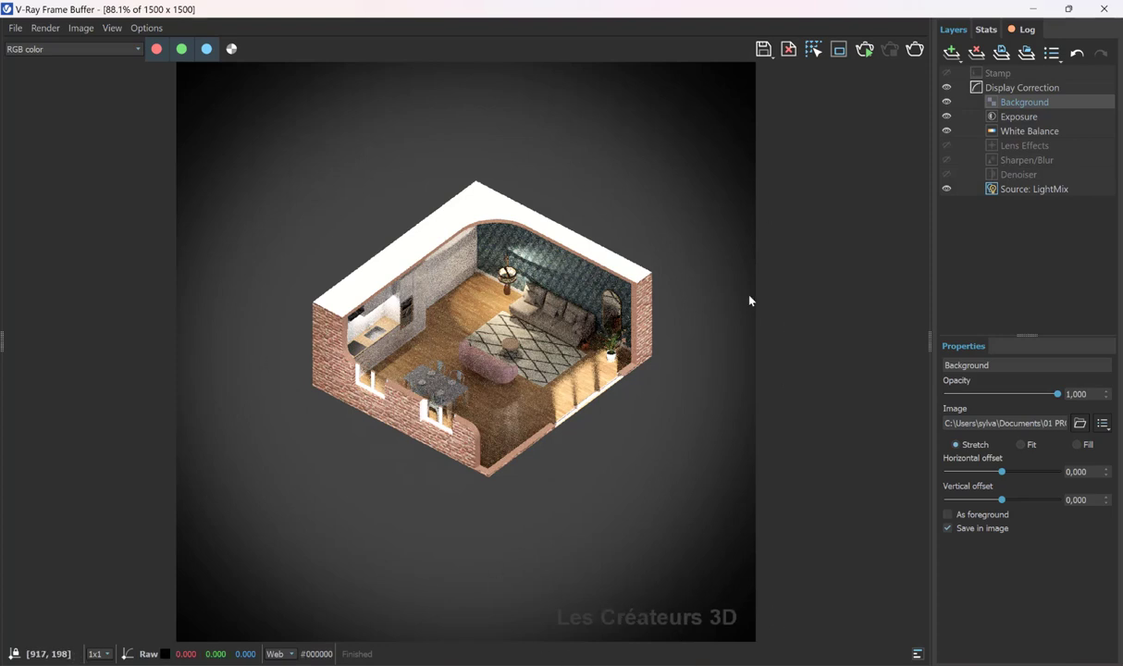
Change the background sizing from Stretch to Fit, then open the COUPE folder
left_click(1021, 445)
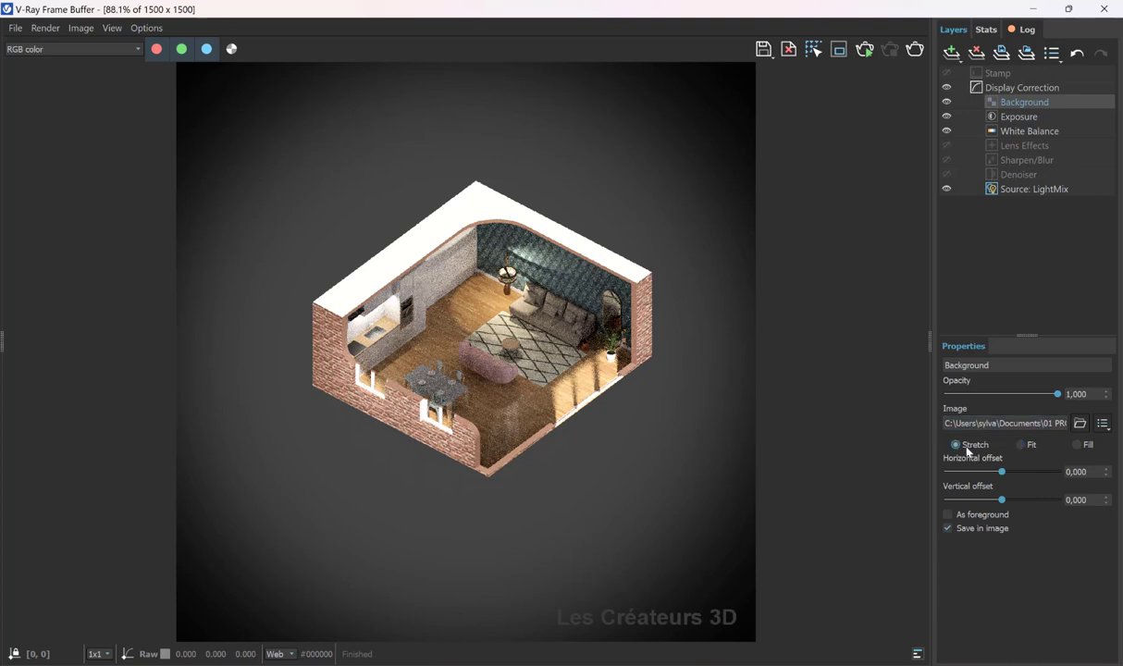
left_click(1027, 445)
left_click(967, 446)
left_click(1022, 445)
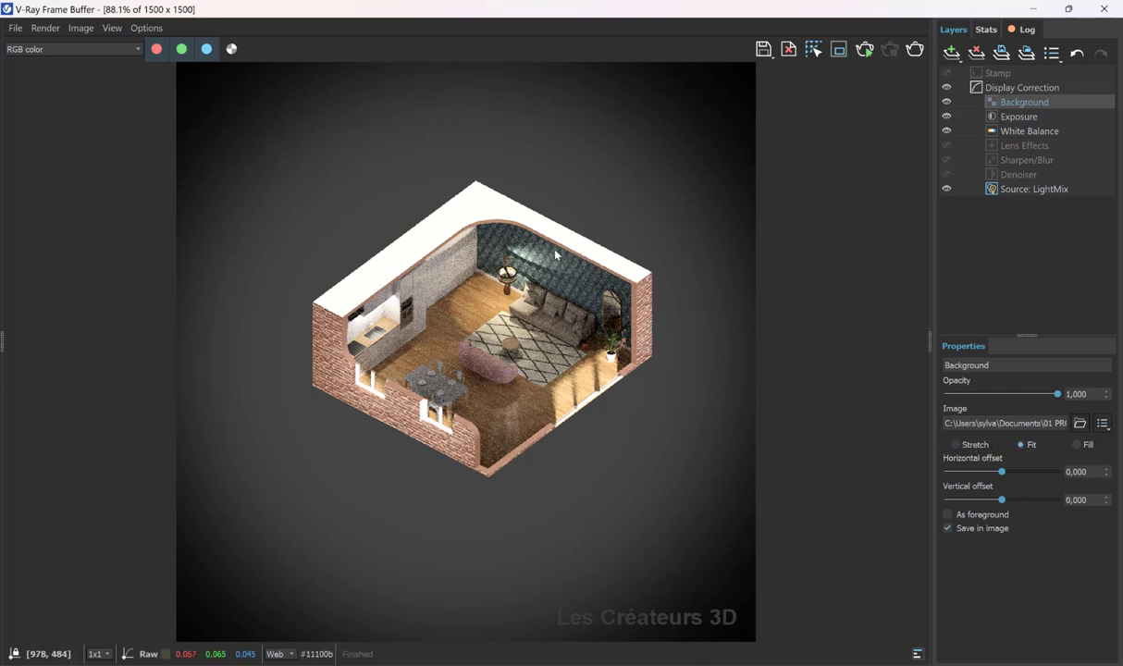
left_click(551, 662)
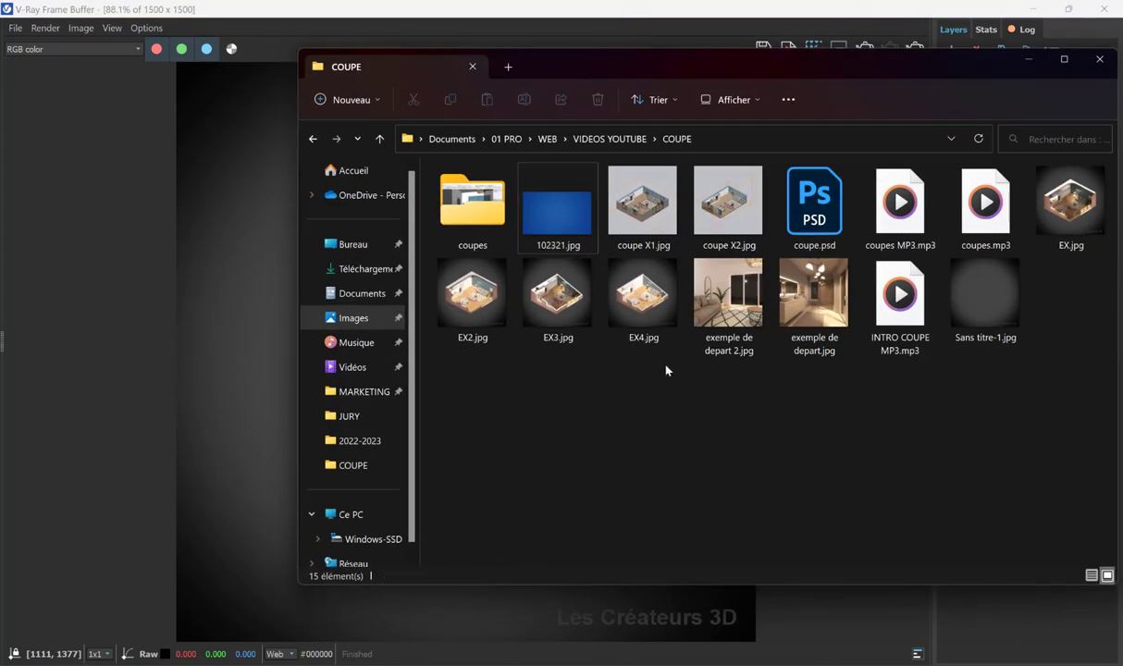
Open EX.jpg from the COUPE folder in Photos as the reference example
double_click(643, 295)
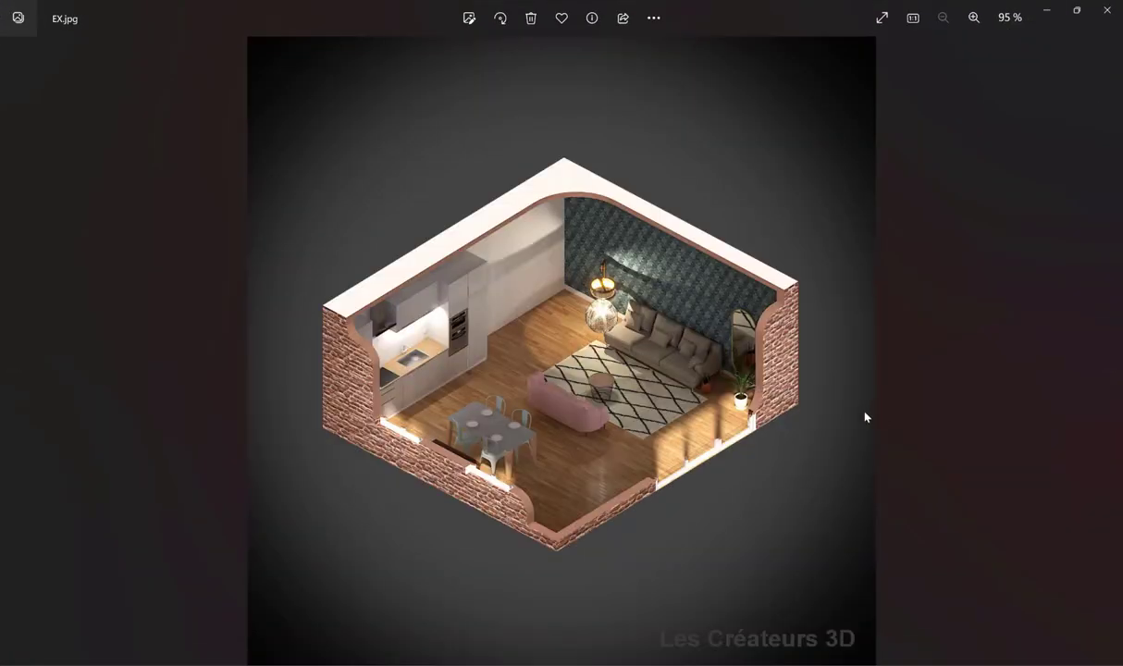